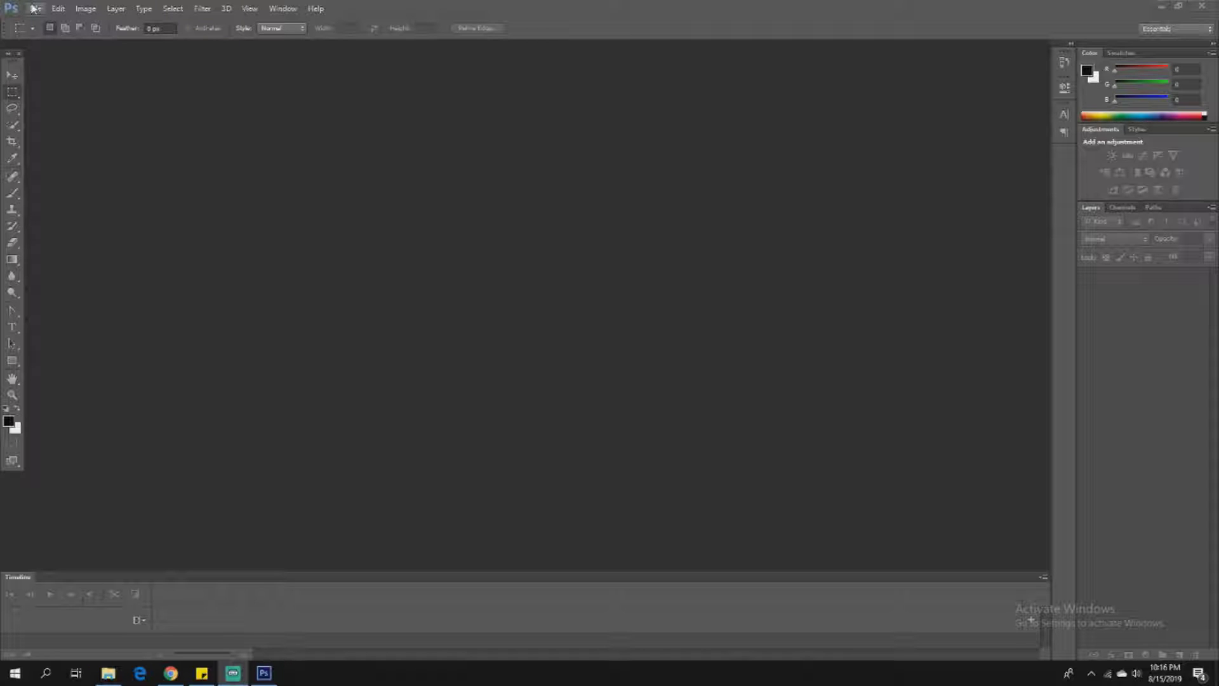
# Step: Create a new 800 × 800 pixel document with a transparent background
pyautogui.click(35, 9)
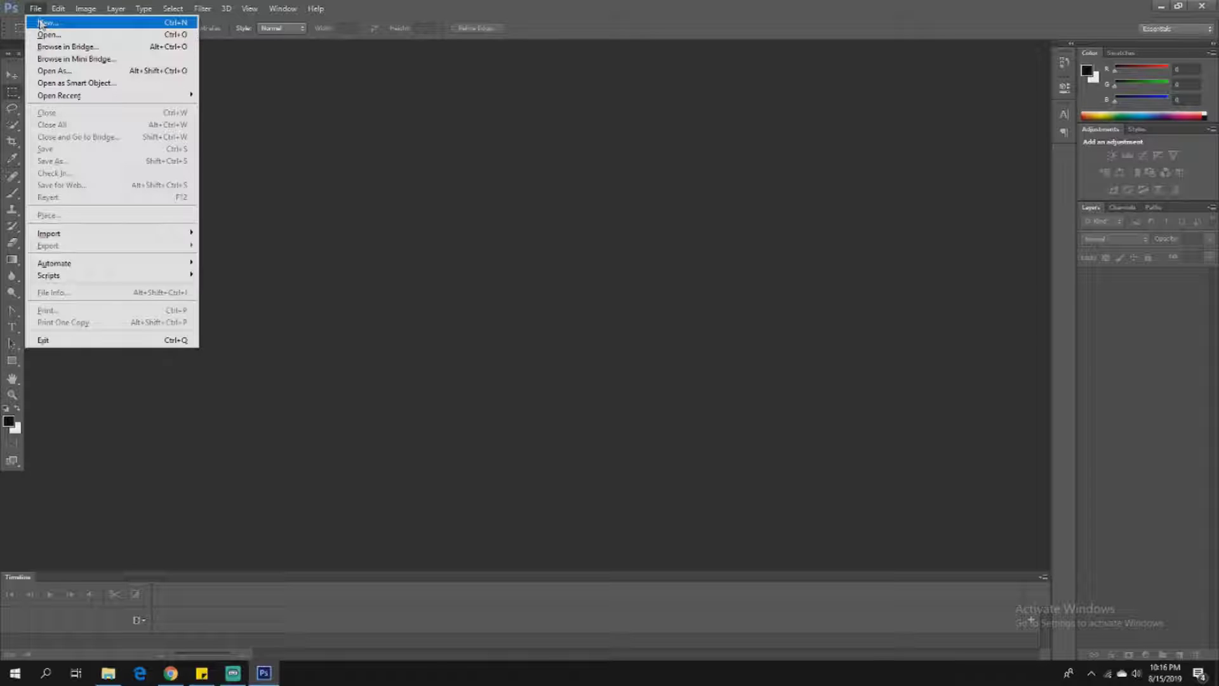
pyautogui.click(35, 9)
pyautogui.click(35, 10)
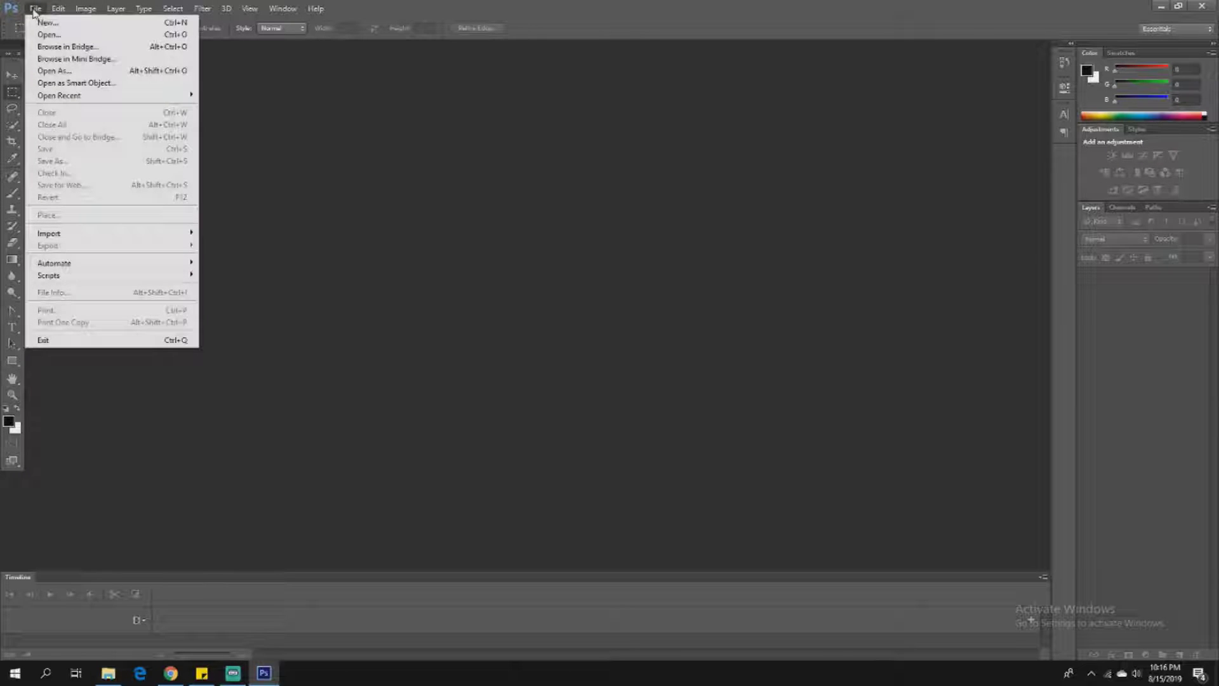
pyautogui.click(35, 9)
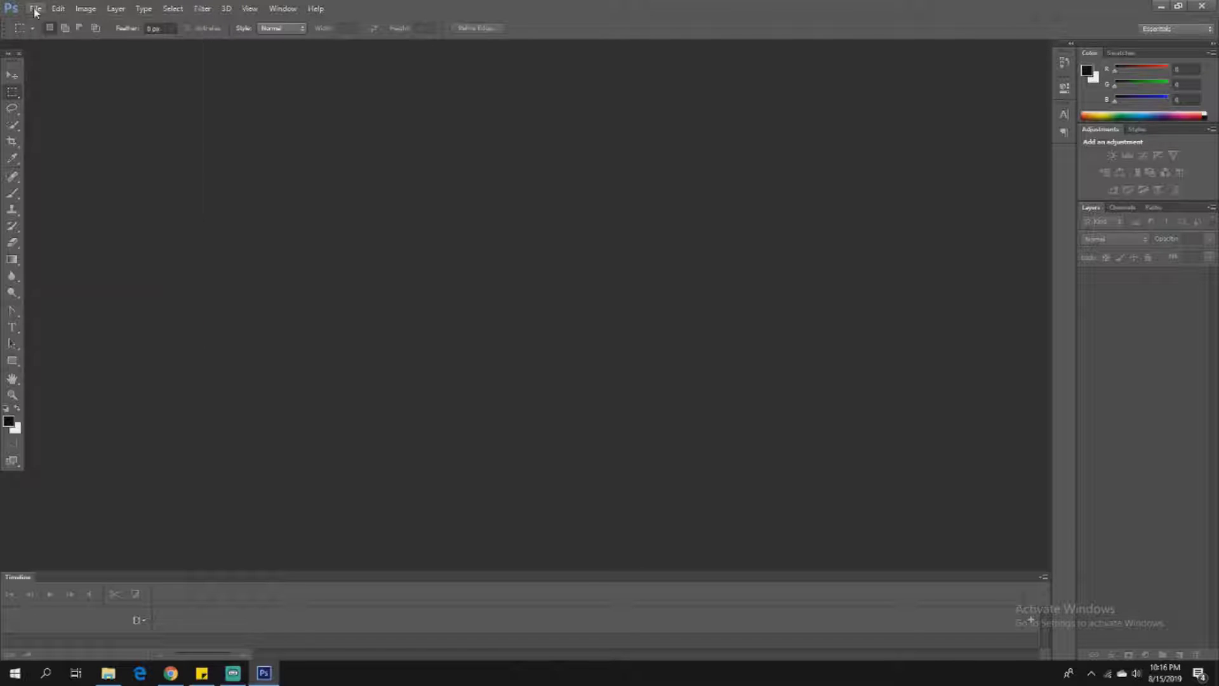
pyautogui.click(35, 9)
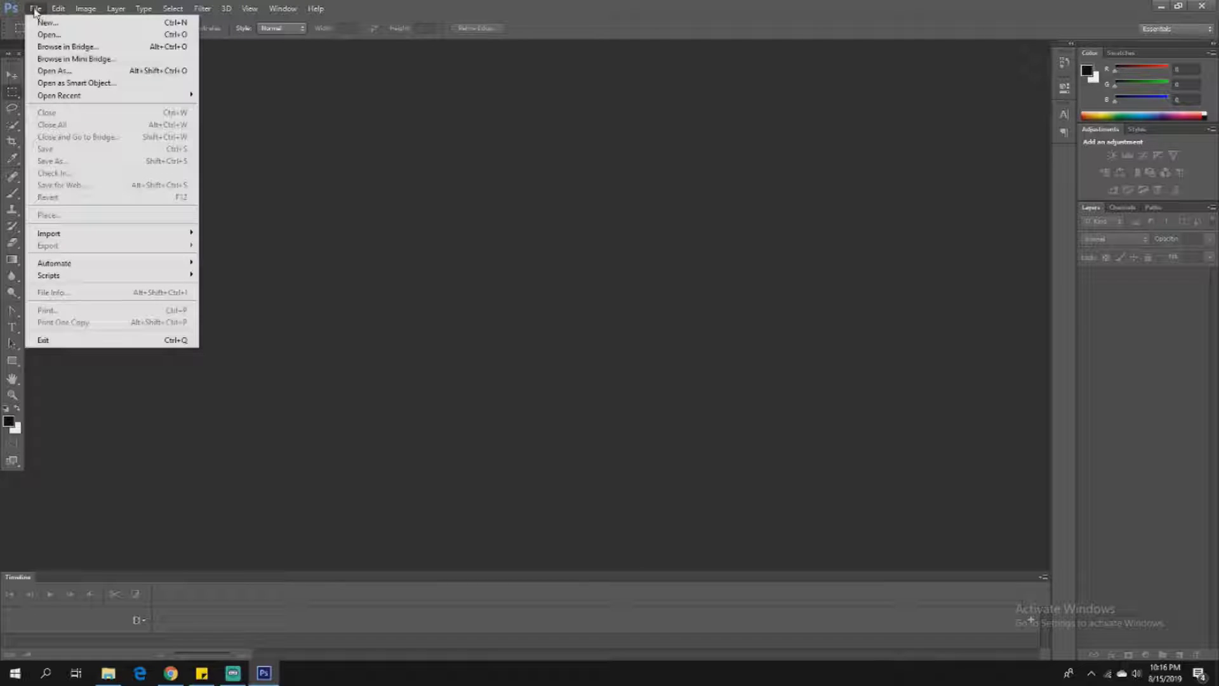
pyautogui.click(47, 22)
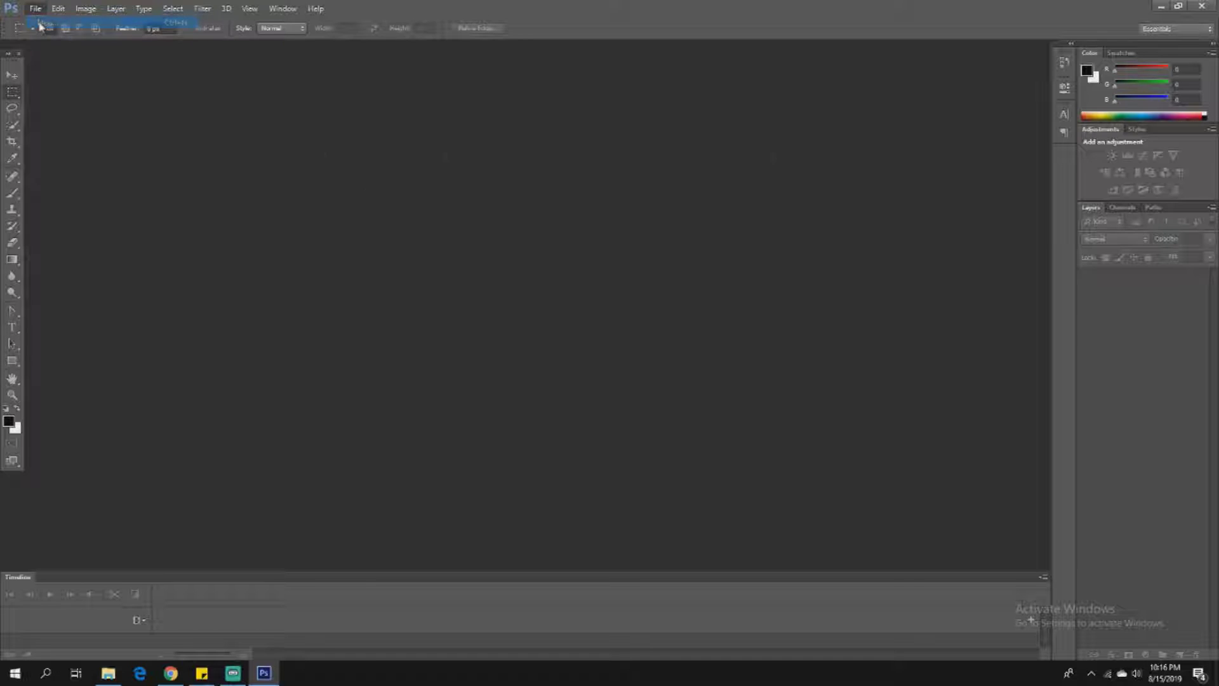
pyautogui.doubleClick(581, 232)
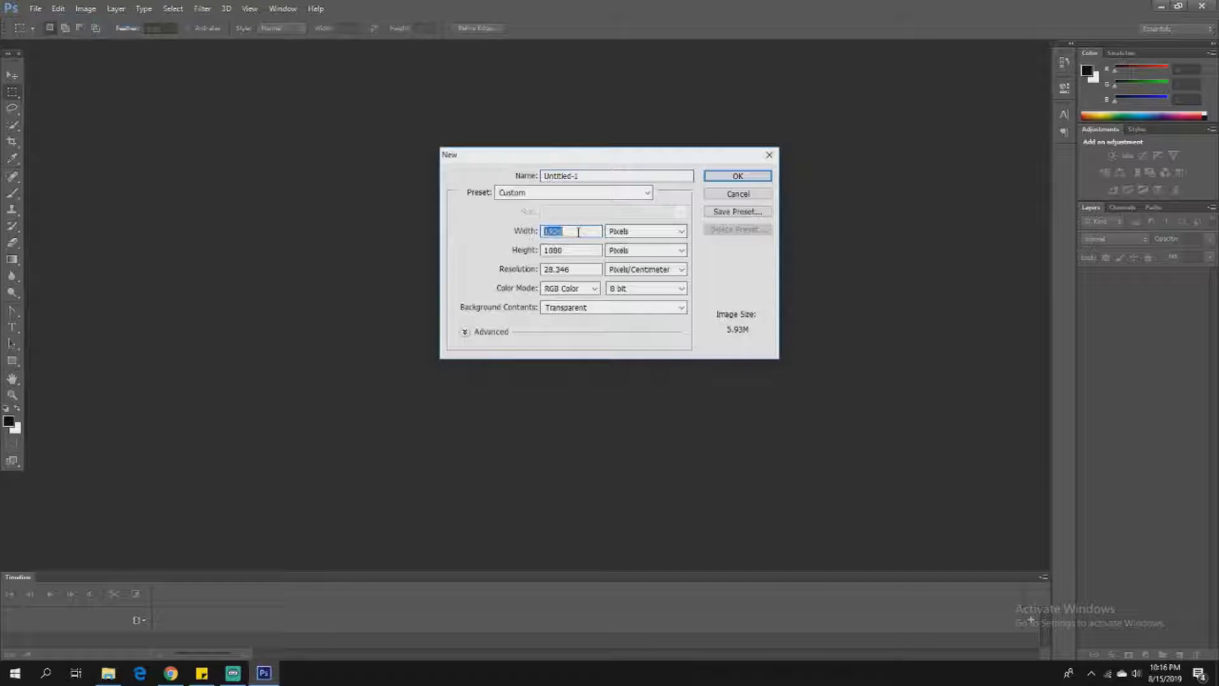
pyautogui.write('800')
pyautogui.press('Tab')
pyautogui.press('Tab')
pyautogui.write('880')
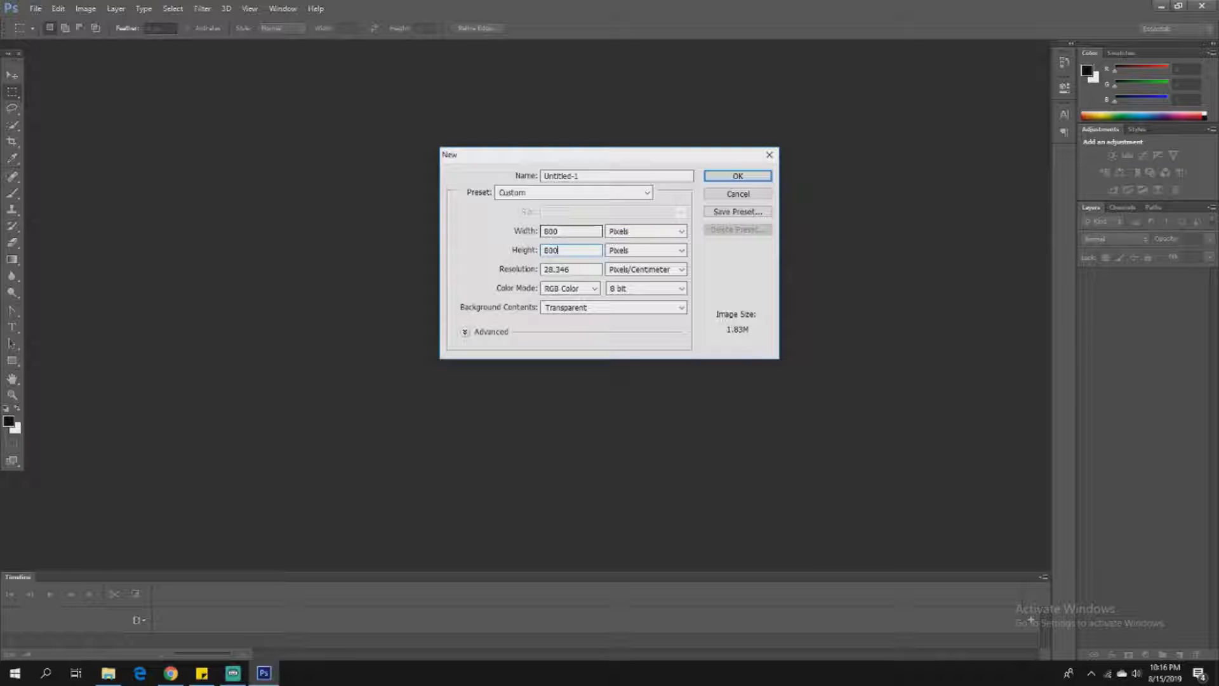
pyautogui.press('Return')
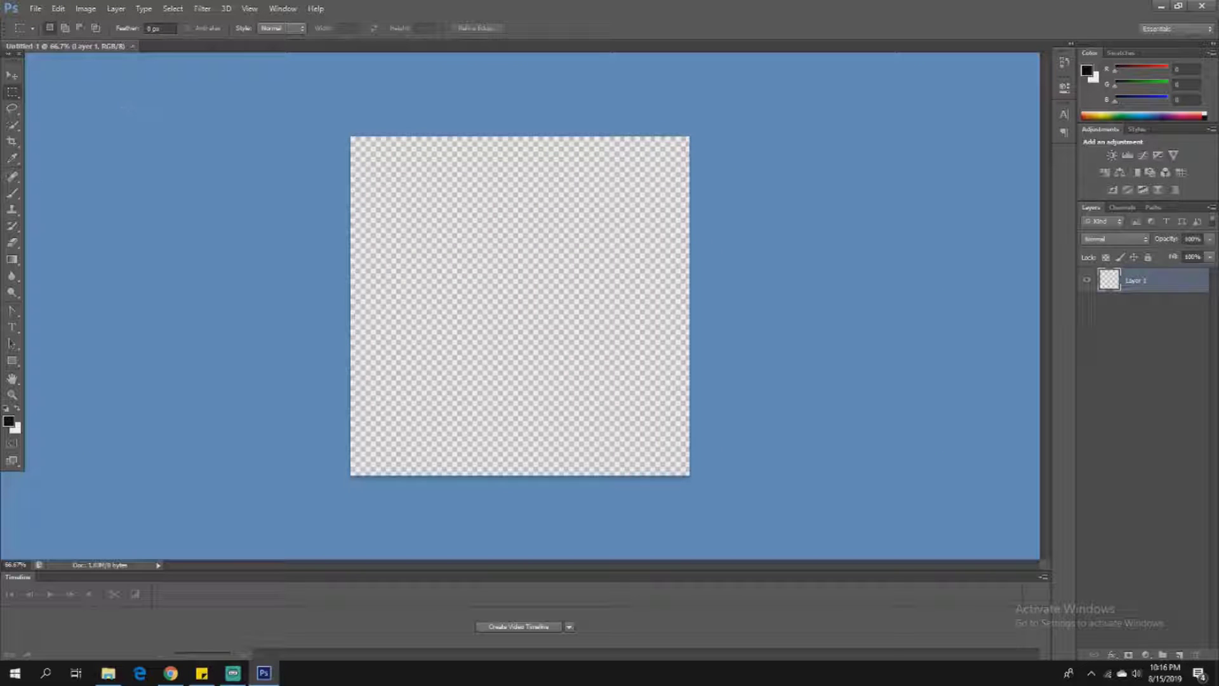
# Step: Draw a rectangle covering the whole canvas with the Rectangle Tool
pyautogui.click(12, 394)
pyautogui.keyDown('alt'); pyautogui.click(124, 237); pyautogui.keyUp('alt')
pyautogui.click(50, 28)
pyautogui.doubleClick(240, 185)
pyautogui.scroll(-1, 658, 317)
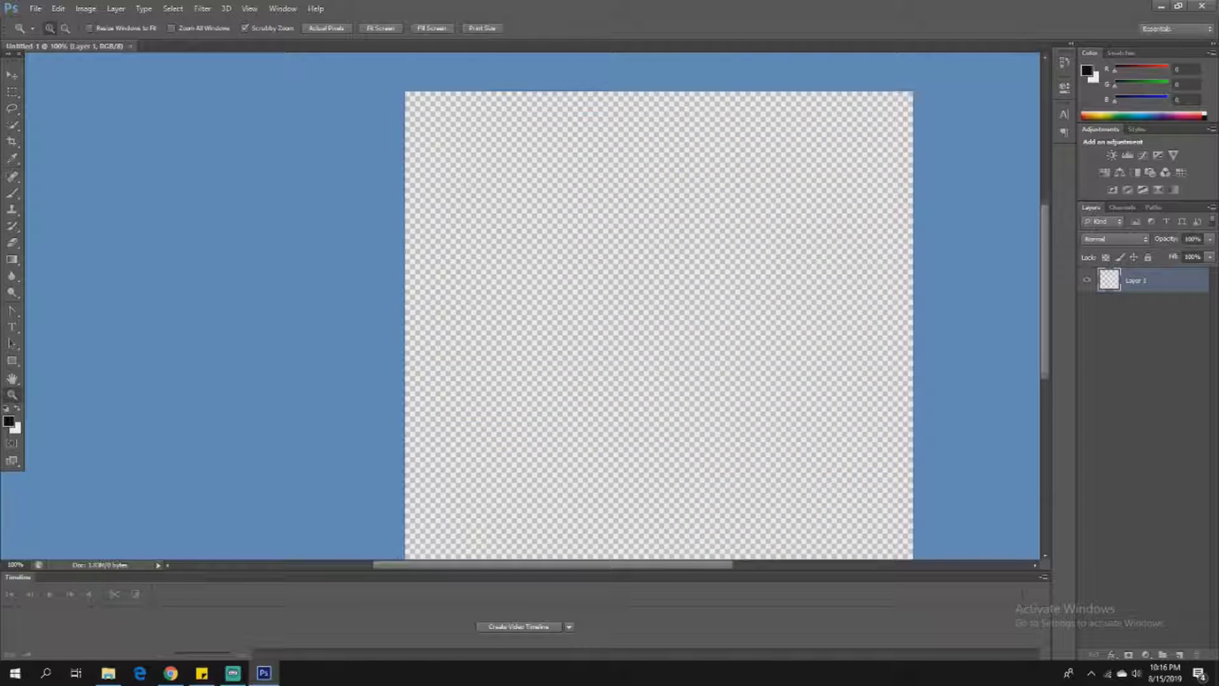
pyautogui.click(66, 28)
pyautogui.click(380, 198)
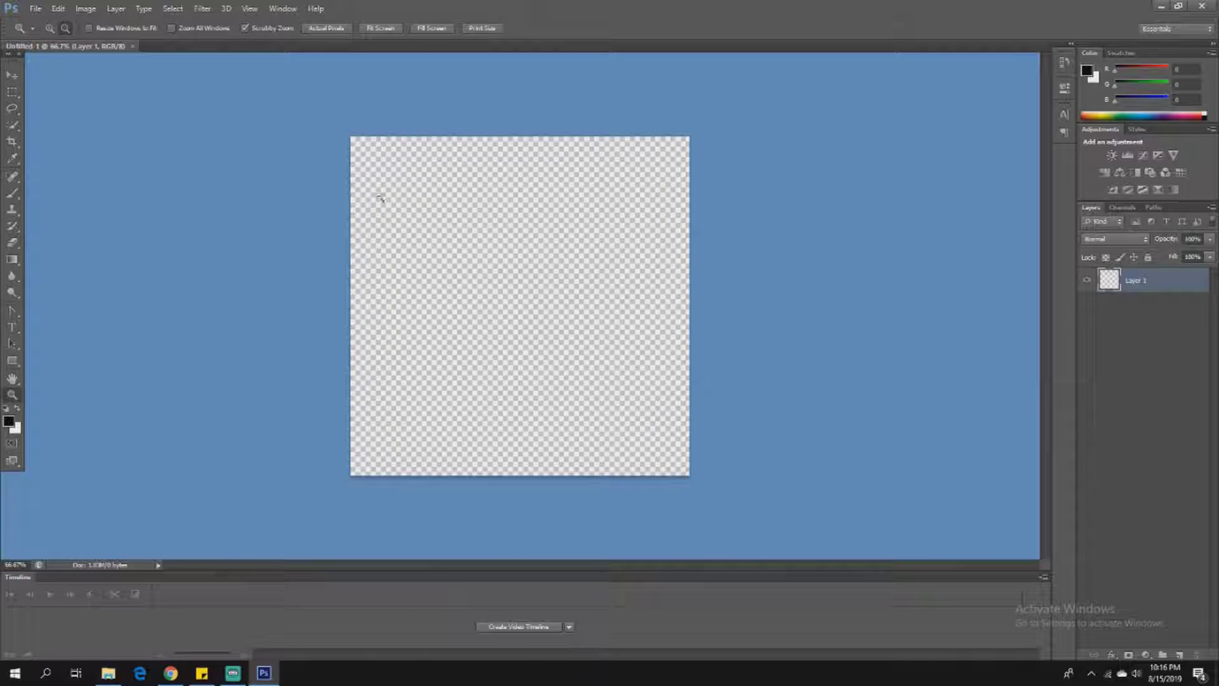
pyautogui.click(12, 360)
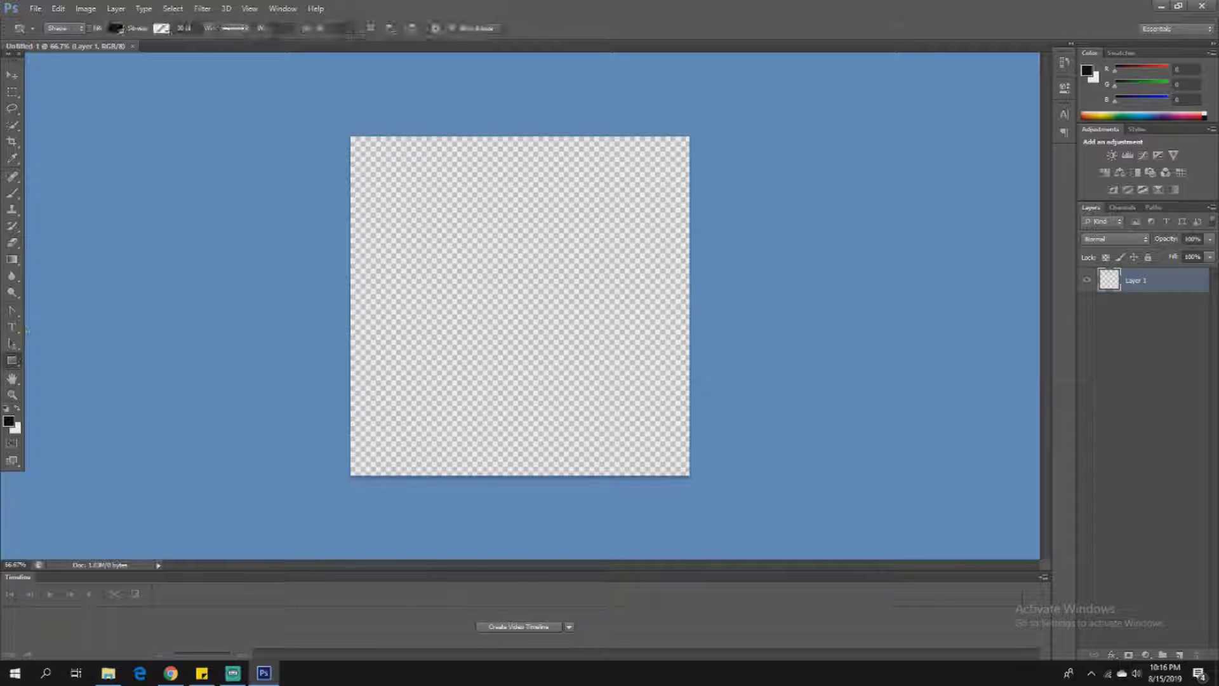
pyautogui.moveTo(465, 138); pyautogui.dragTo(704, 501)
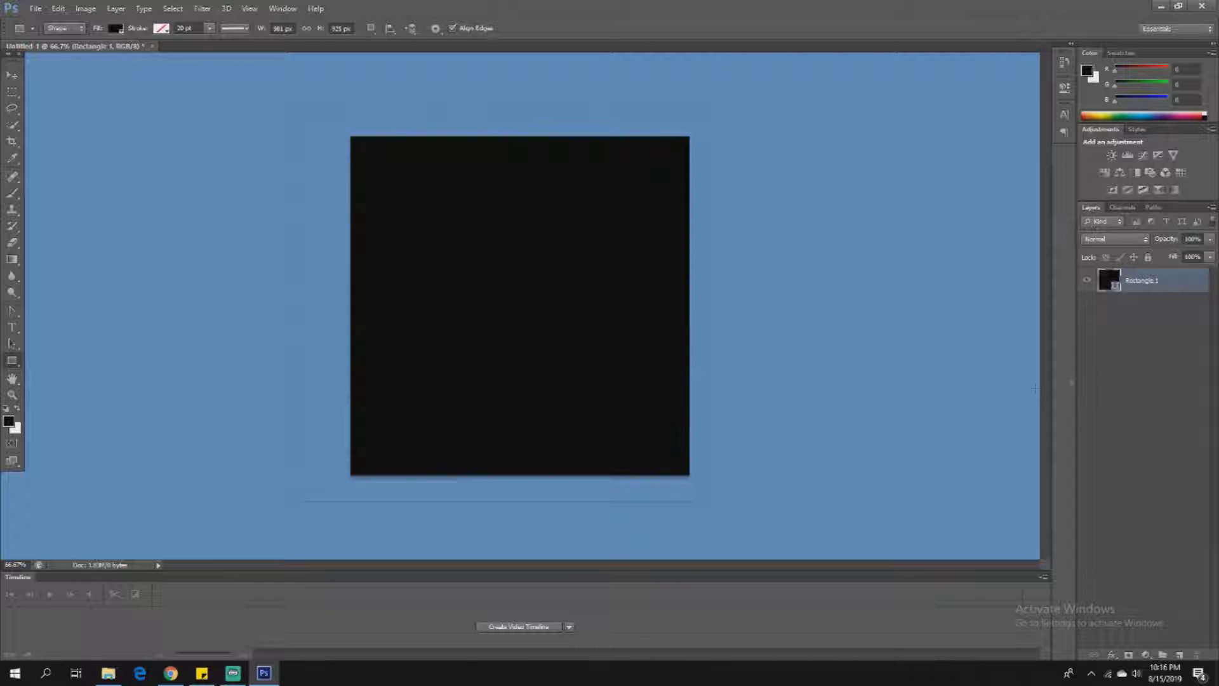
# Step: Apply a red Color Overlay to the Rectangle 1 layer through Blending Options
pyautogui.rightClick(1166, 295)
pyautogui.click(1059, 189)
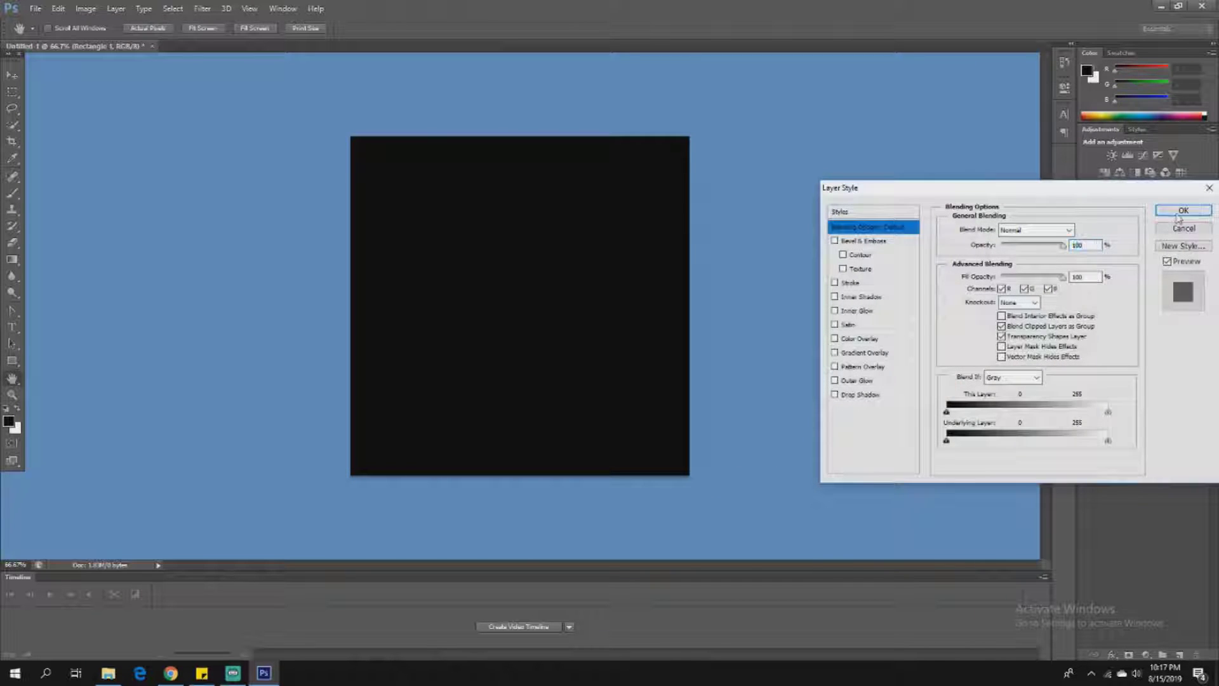
pyautogui.click(1180, 213)
pyautogui.rightClick(1151, 289)
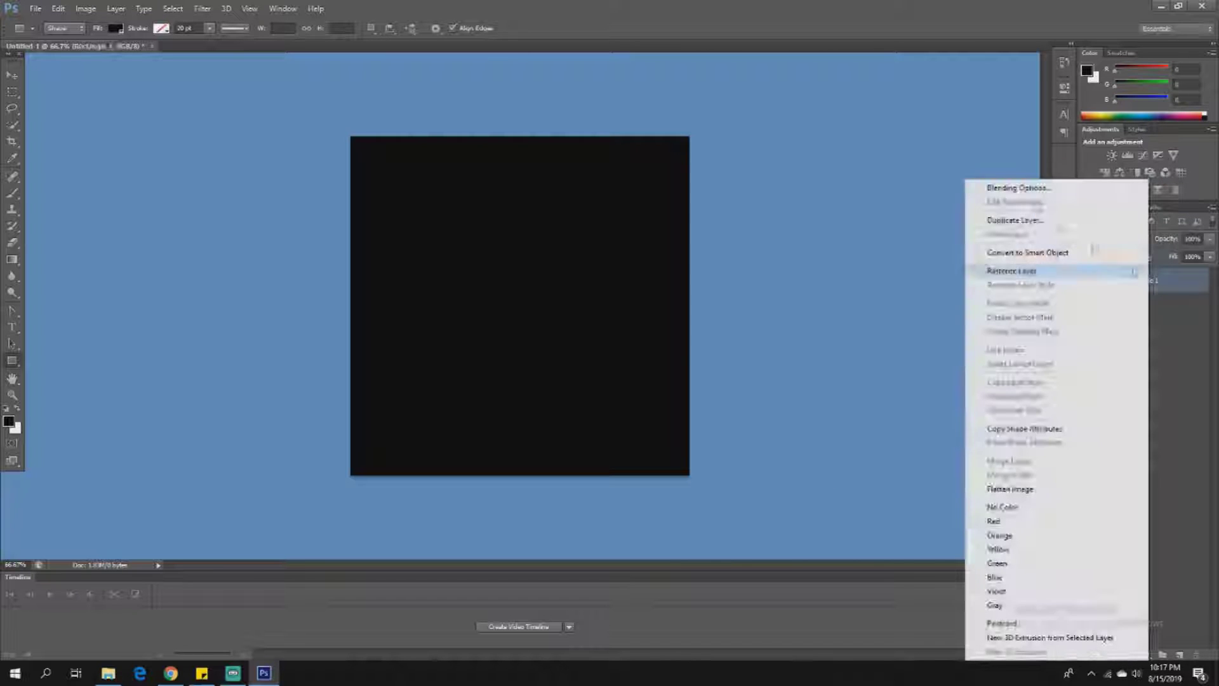
pyautogui.click(1016, 188)
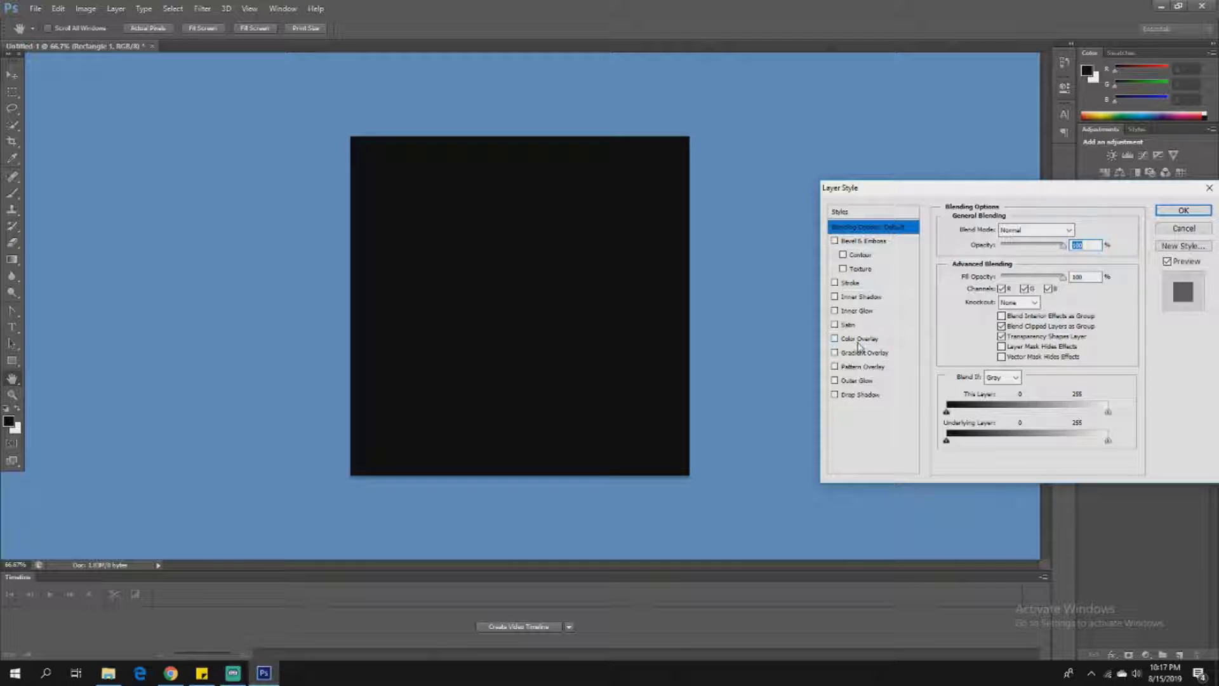
pyautogui.click(859, 339)
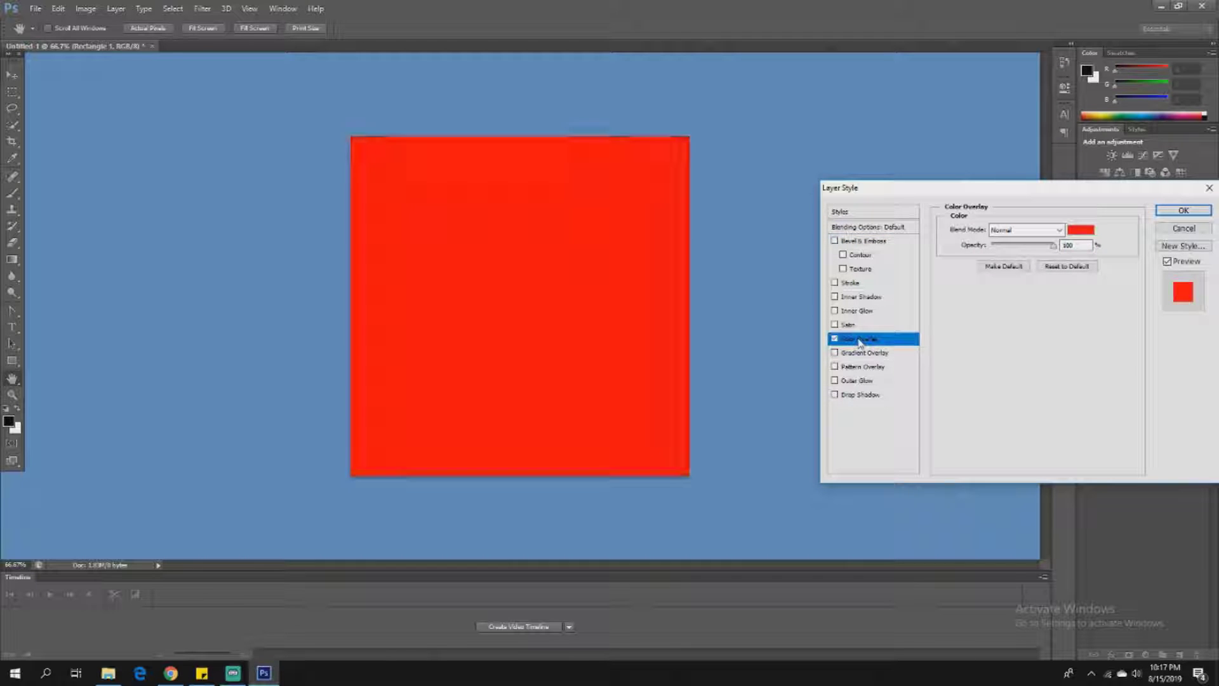
pyautogui.click(1183, 210)
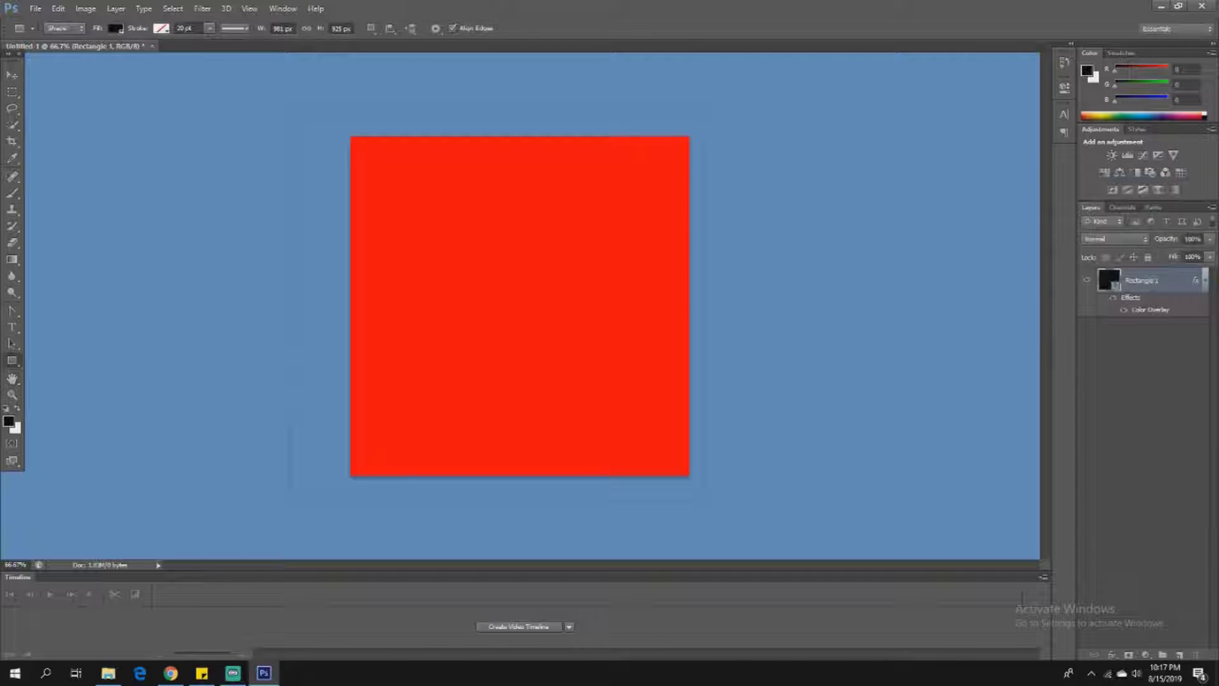
# Step: Draw a black circle on the red square with the Ellipse Tool
pyautogui.click(14, 360)
pyautogui.click(12, 76)
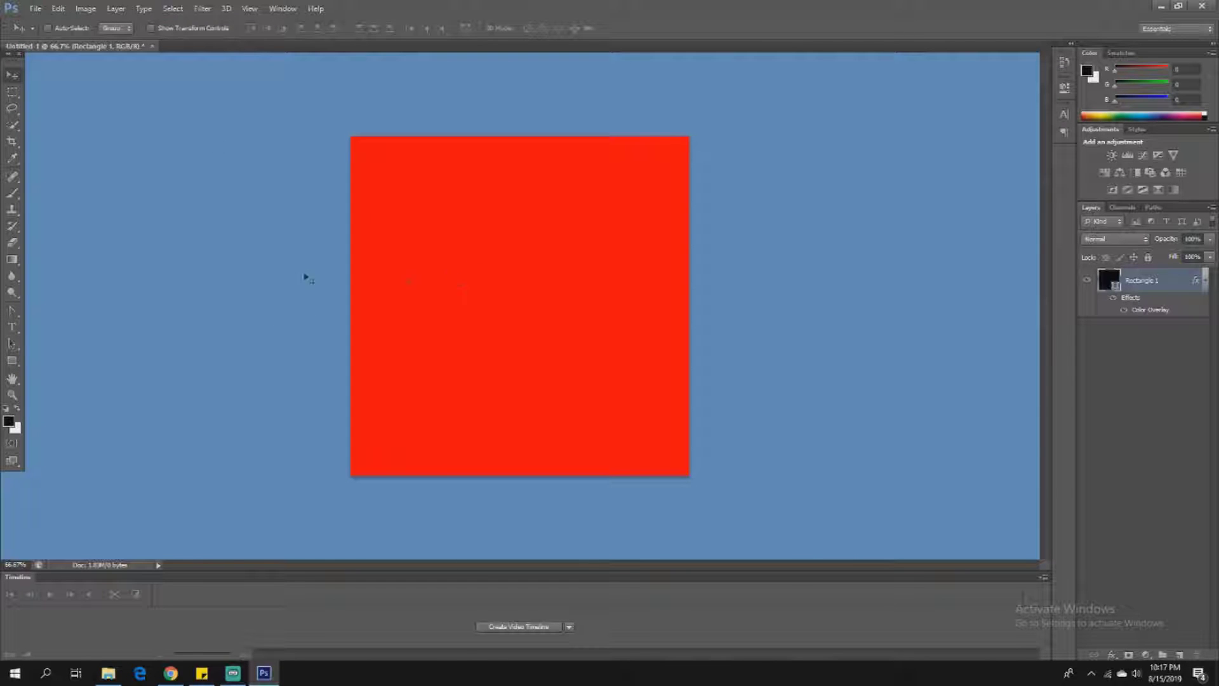
pyautogui.click(13, 362)
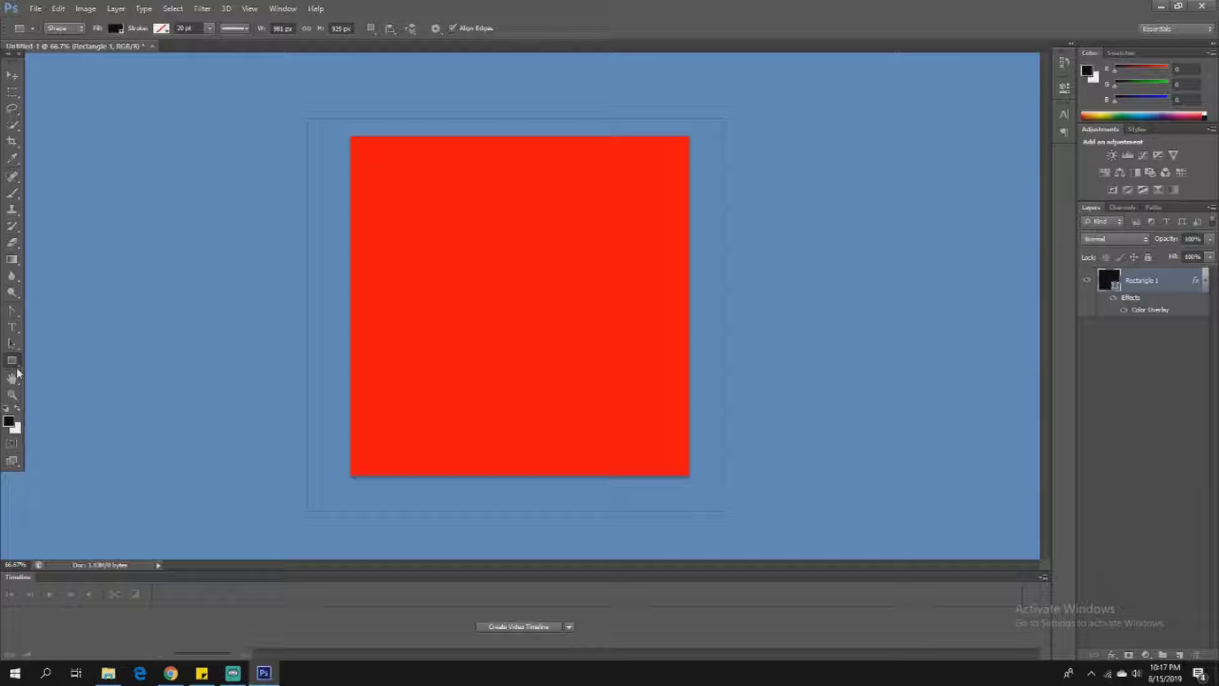
pyautogui.rightClick(12, 360)
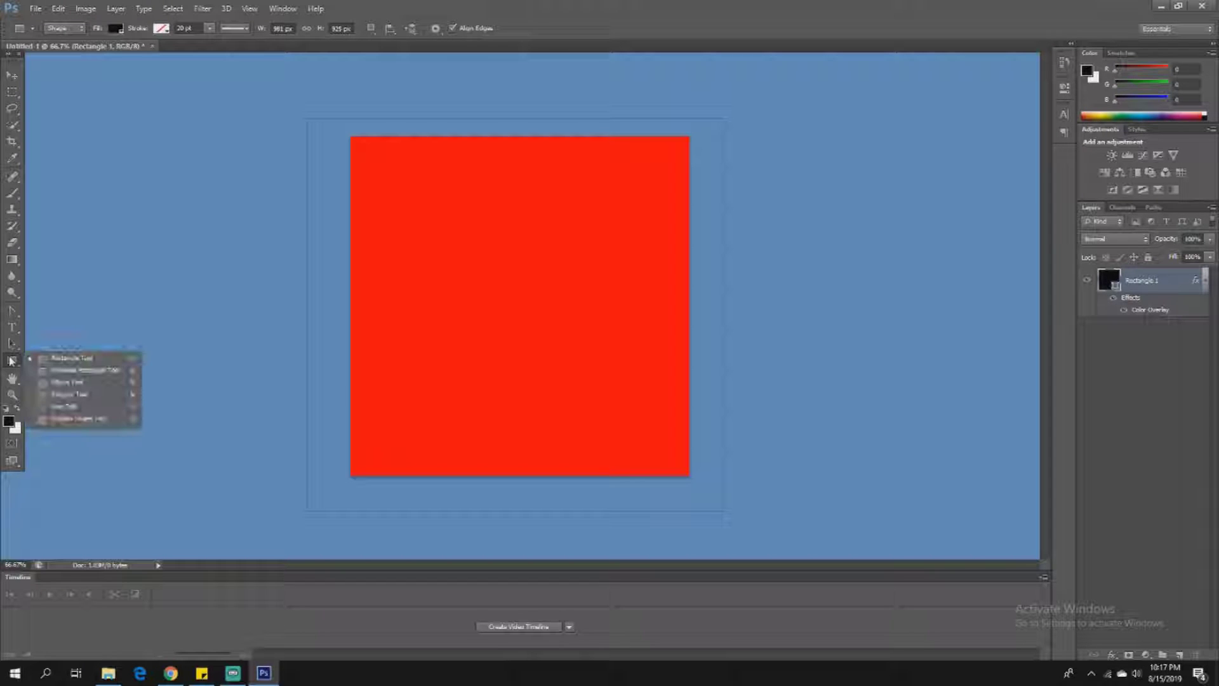
pyautogui.click(80, 386)
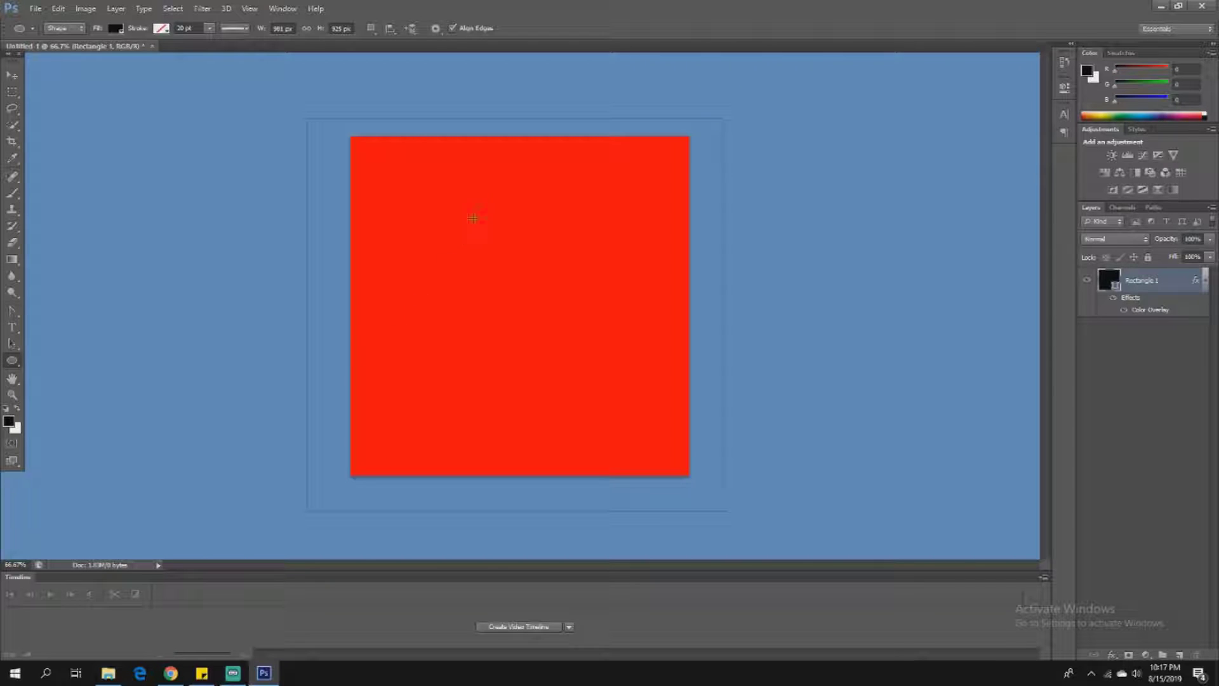
pyautogui.moveTo(427, 216); pyautogui.dragTo(666, 456)
# Step: Move the circle toward the centre and enlarge it to about 110% with Free Transform
pyautogui.press('v')
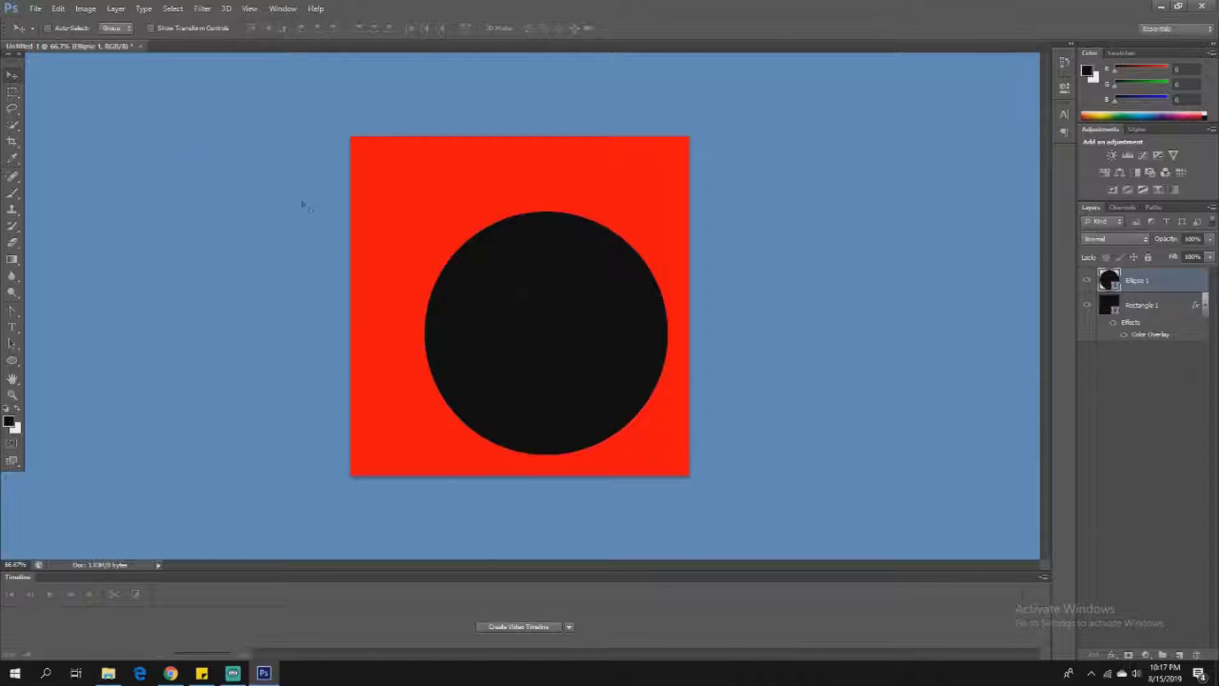
pyautogui.moveTo(551, 334); pyautogui.dragTo(513, 284)
pyautogui.hotkey('ctrl', 't')
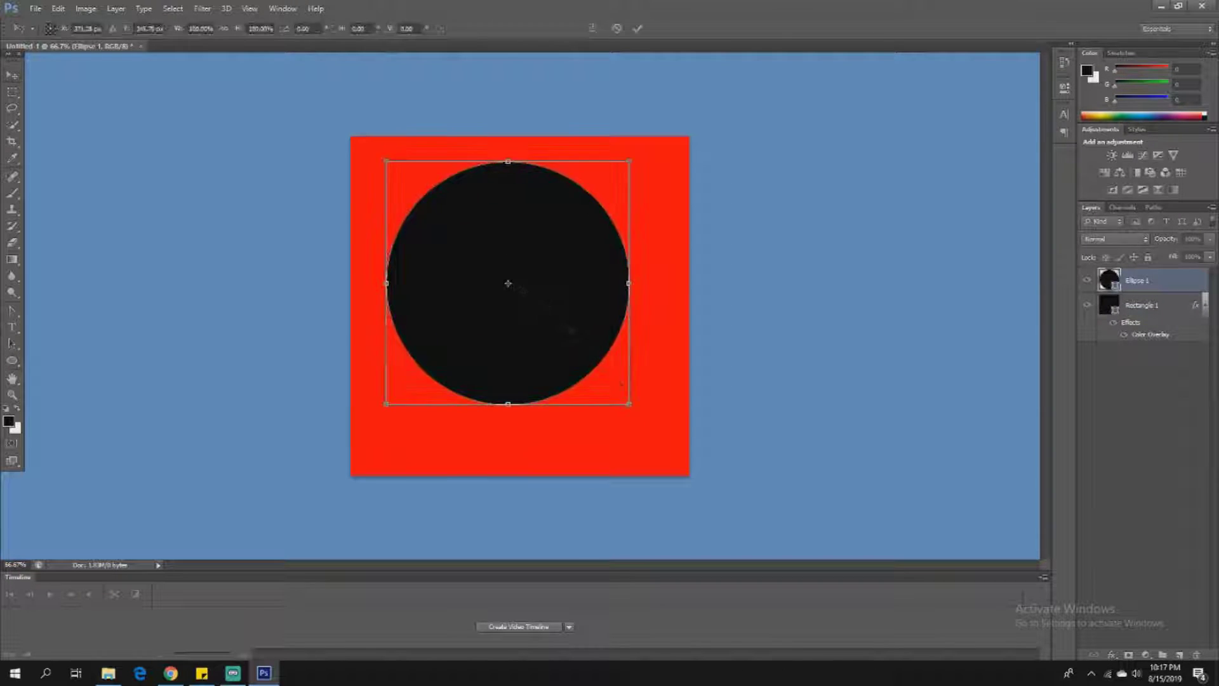
pyautogui.moveTo(628, 403); pyautogui.dragTo(654, 429)
pyautogui.click(19, 78)
pyautogui.click(544, 250)
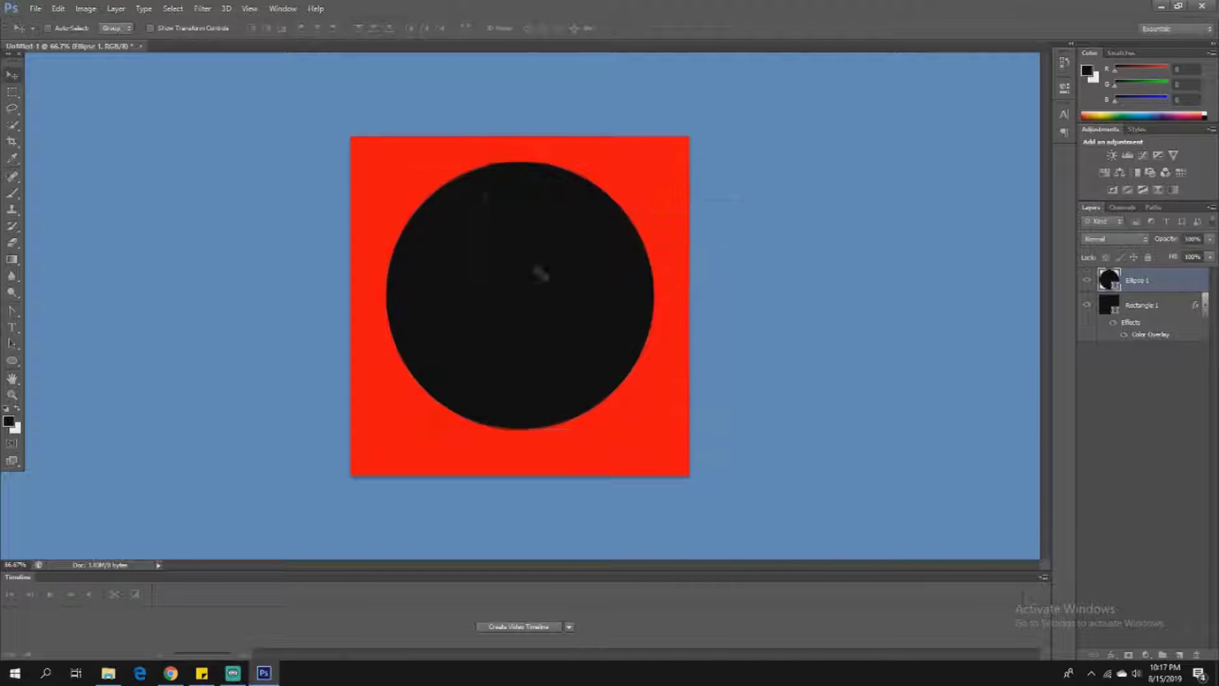
pyautogui.moveTo(539, 267); pyautogui.dragTo(541, 262)
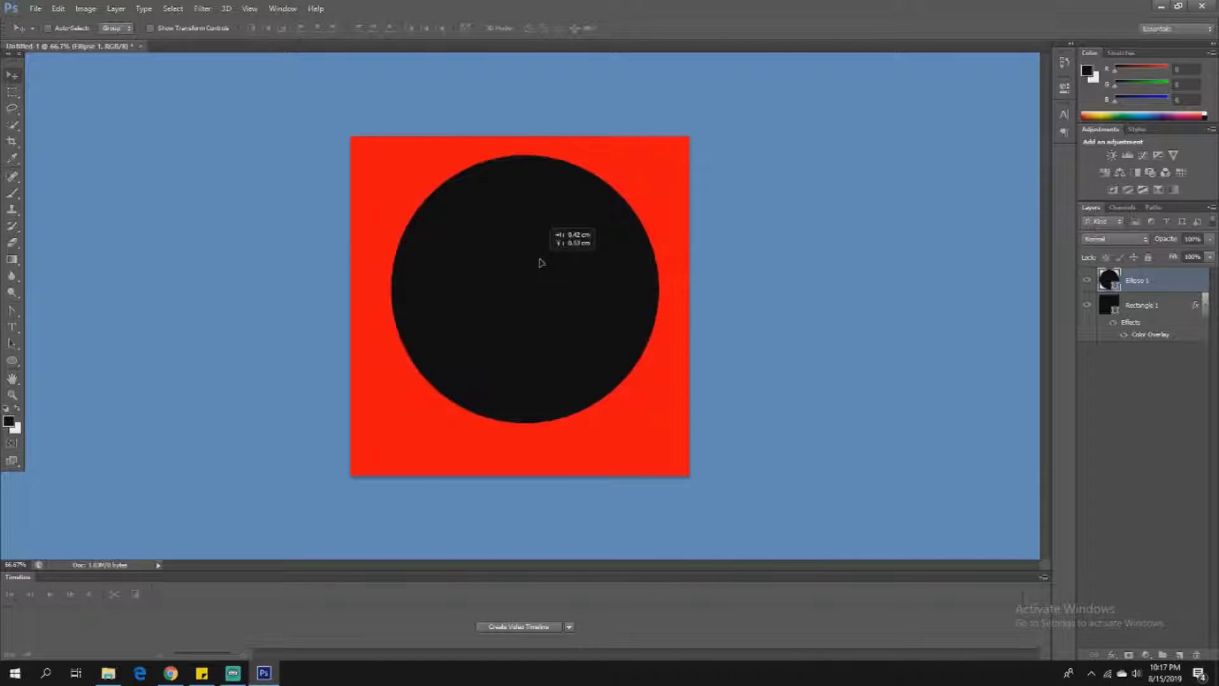
# Step: Duplicate the Ellipse 1 layer as Ellipse 1 copy
pyautogui.rightClick(1146, 287)
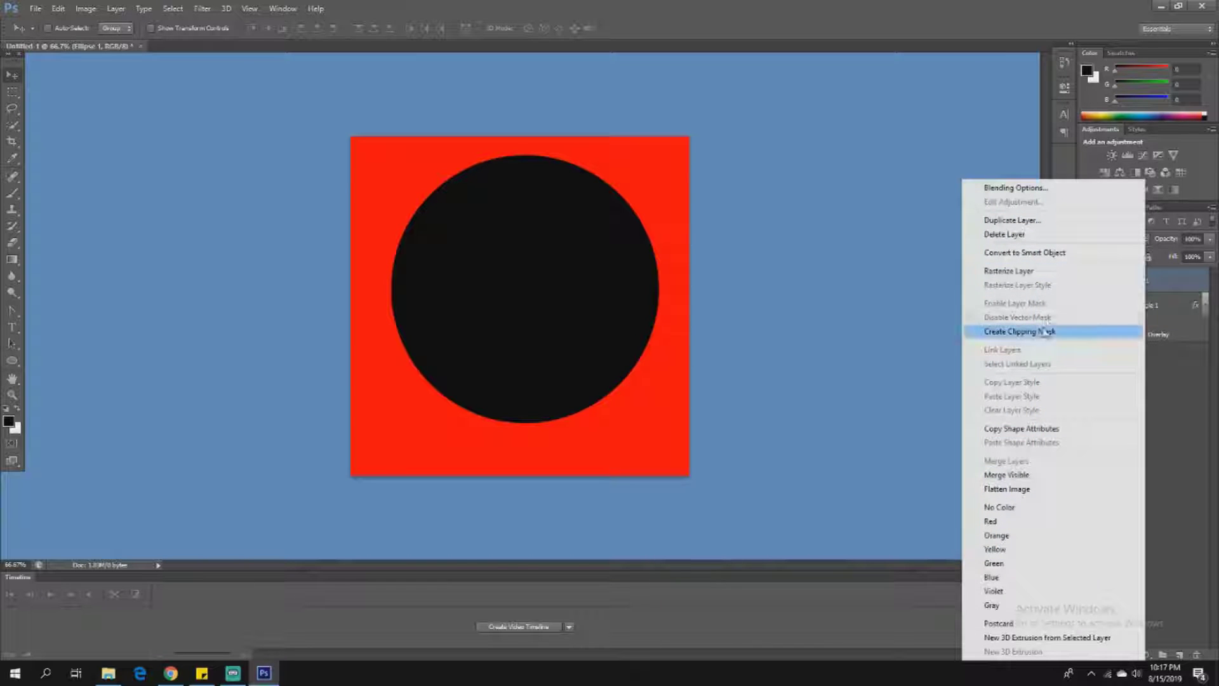
pyautogui.click(1027, 220)
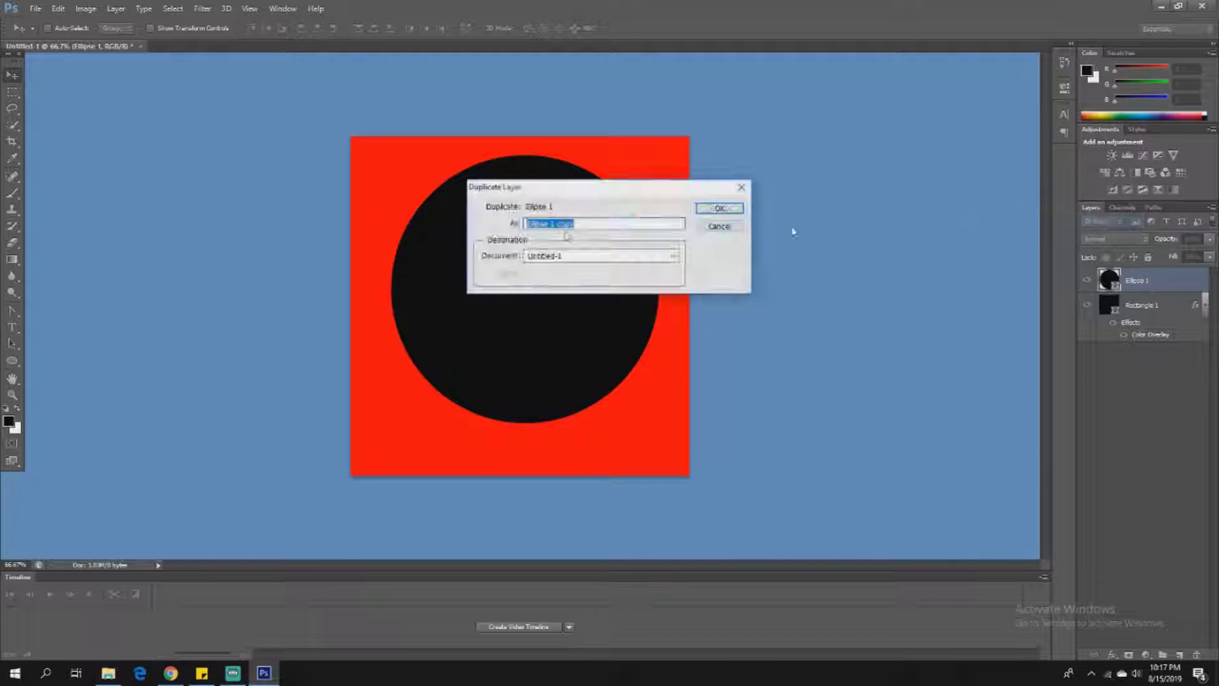
pyautogui.click(730, 210)
# Step: Give Ellipse 1 copy a white Color Overlay
pyautogui.rightClick(1161, 286)
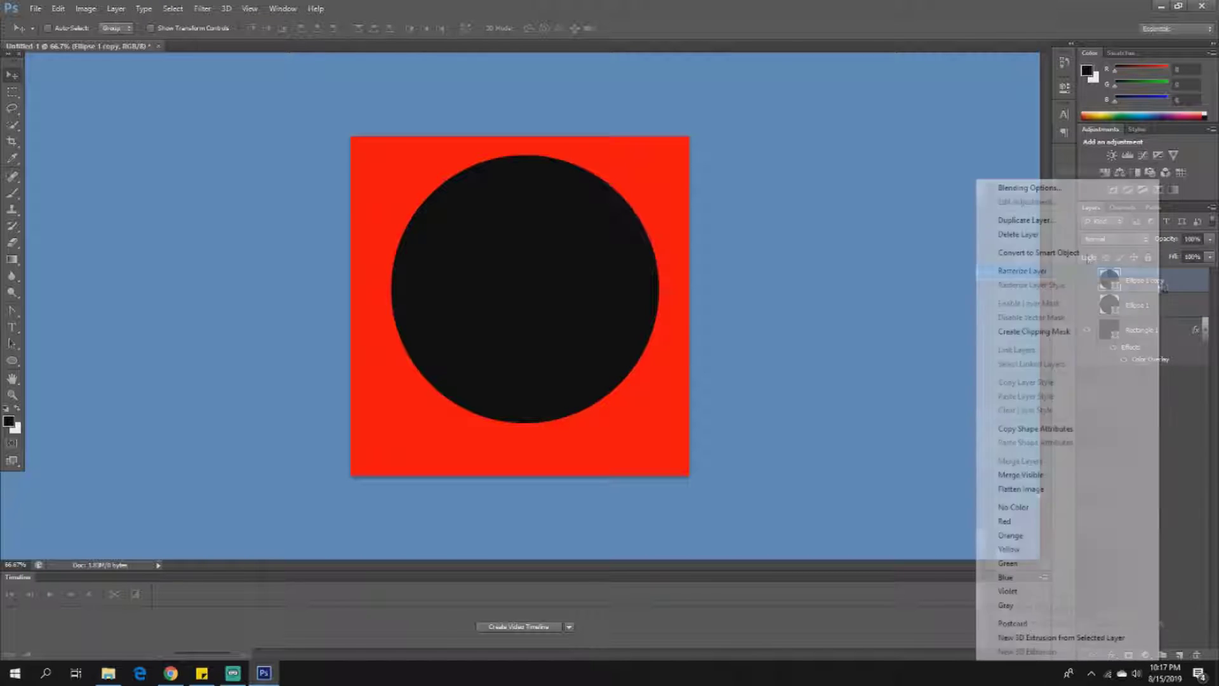
pyautogui.click(704, 276)
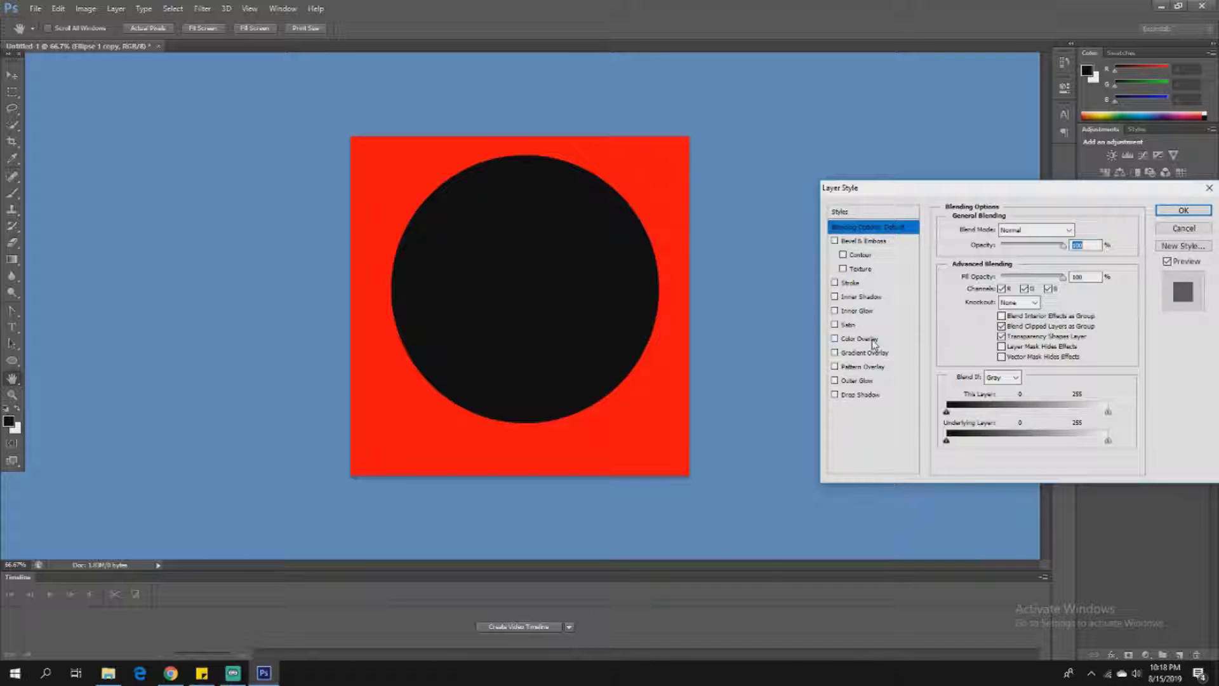
pyautogui.click(873, 342)
pyautogui.click(1081, 229)
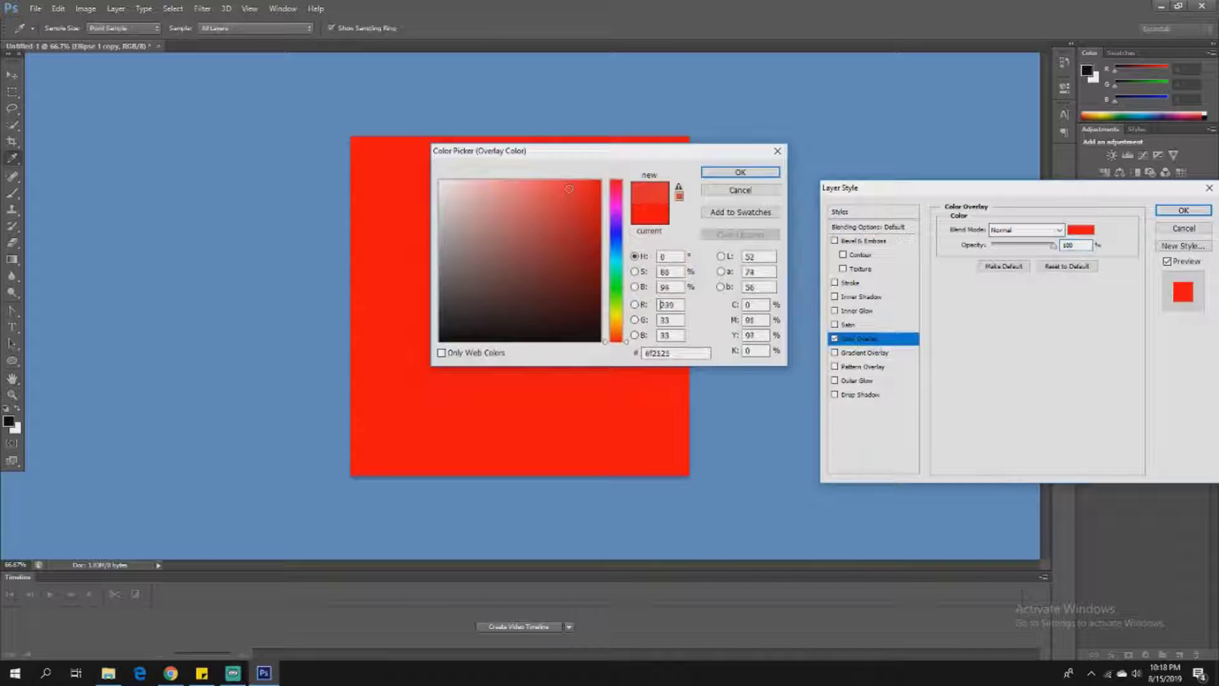
pyautogui.click(439, 340)
pyautogui.click(438, 180)
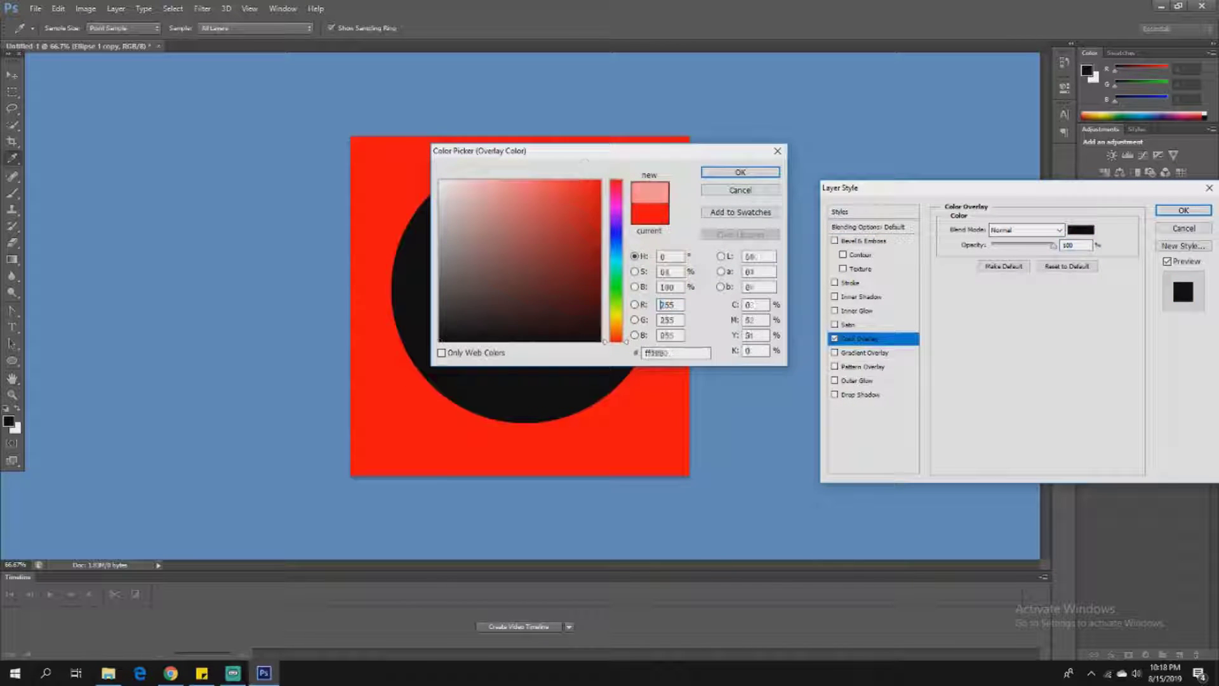
pyautogui.click(741, 172)
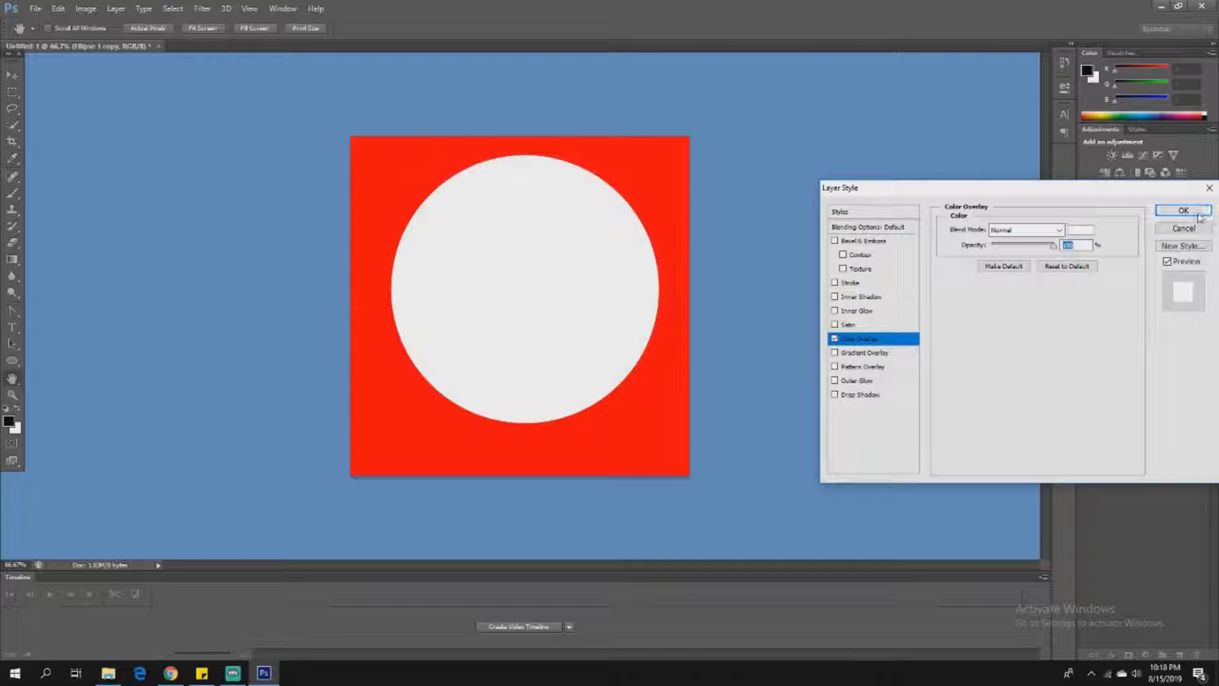
pyautogui.click(1198, 214)
# Step: Shrink the white circle to about 93% with Free Transform
pyautogui.hotkey('ctrl', 't')
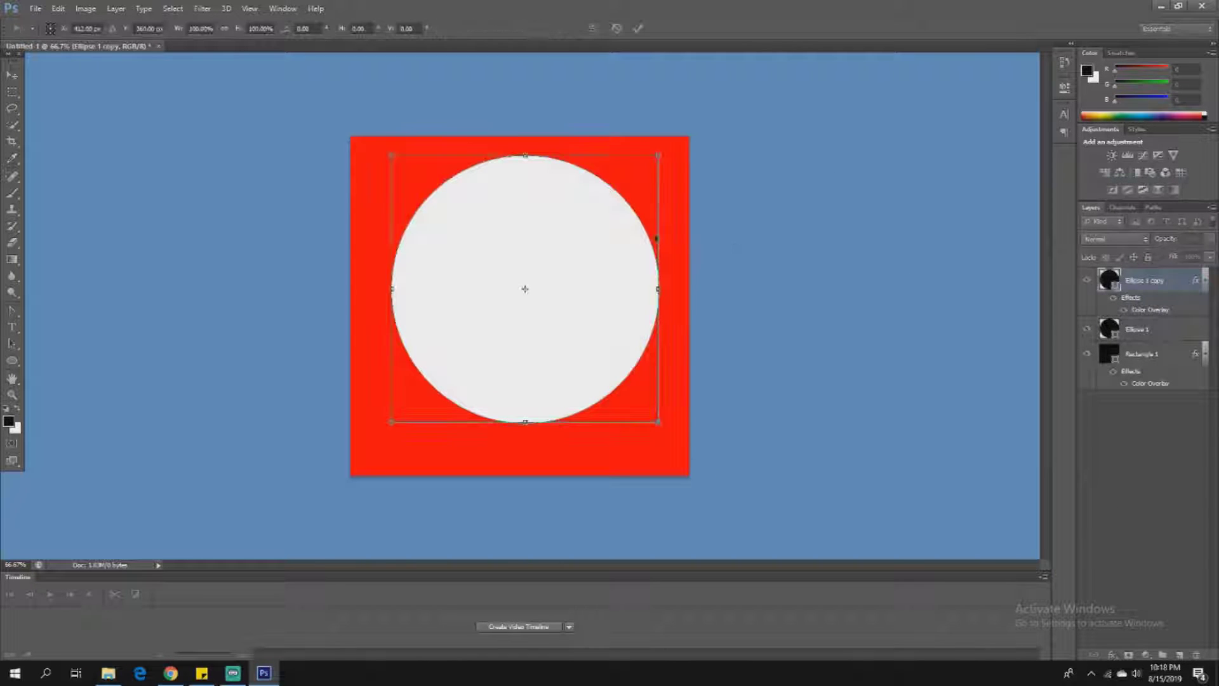
pyautogui.moveTo(661, 153); pyautogui.dragTo(647, 167)
pyautogui.moveTo(394, 420); pyautogui.dragTo(399, 415)
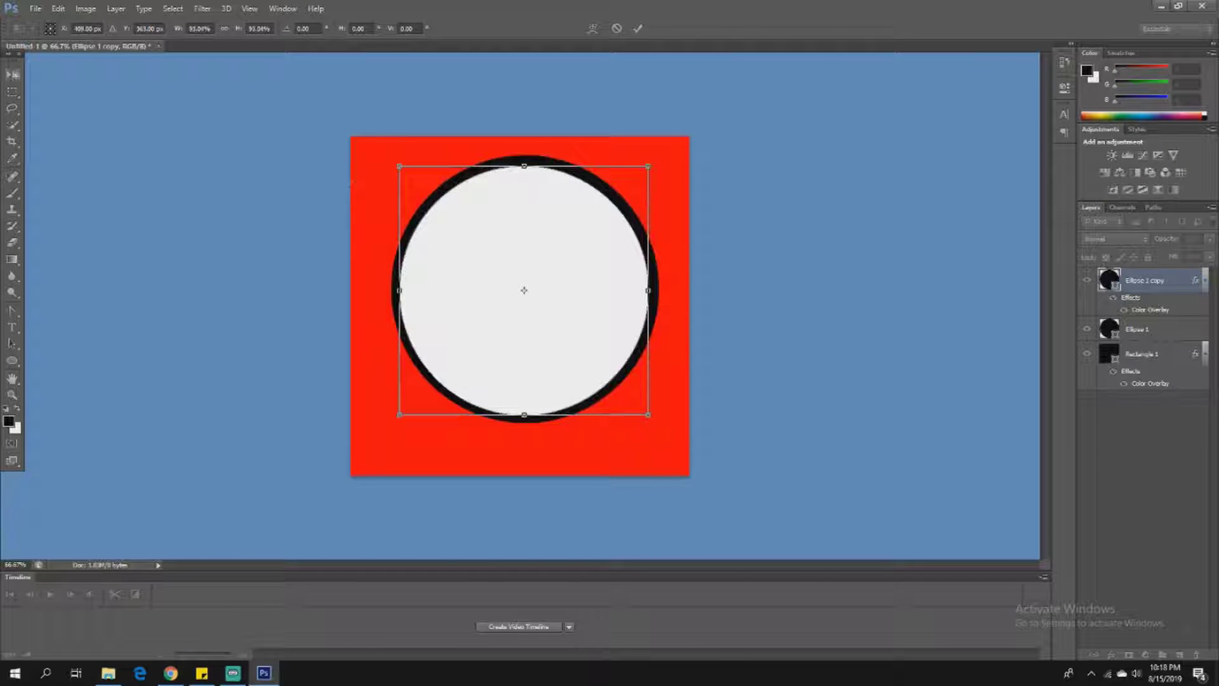
pyautogui.press('v')
pyautogui.click(545, 249)
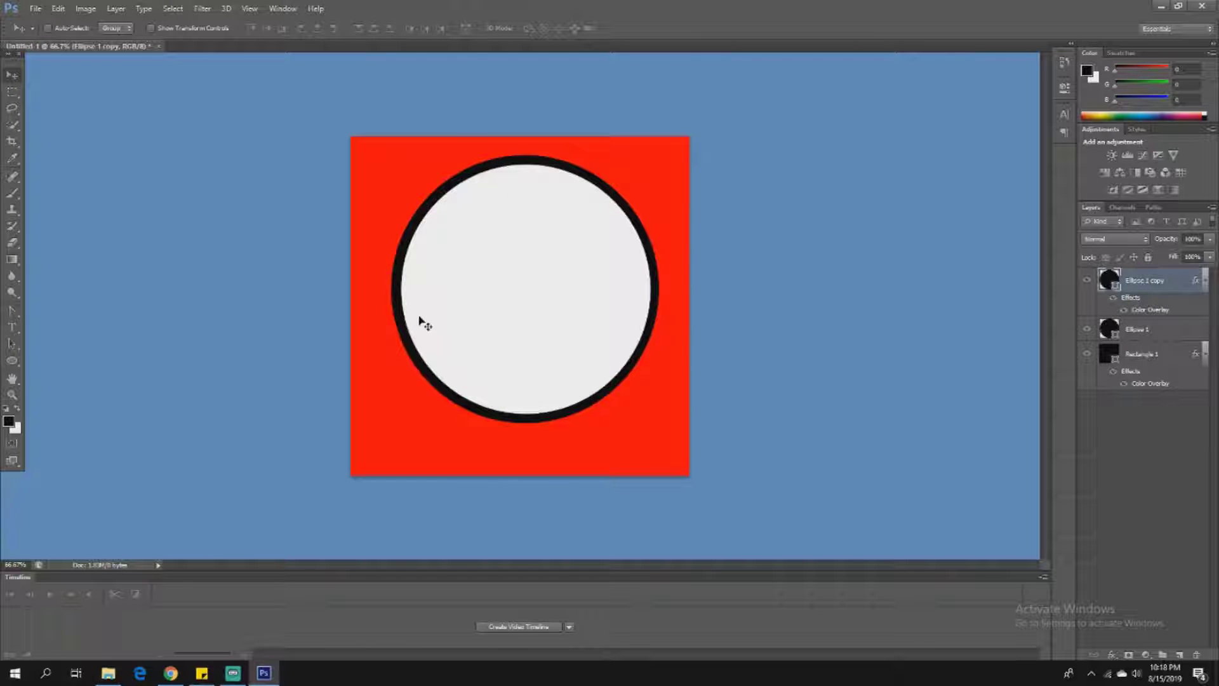
# Step: Centre the white circle with arrow-key nudges and select the Rectangle 1 layer
pyautogui.press('Left')
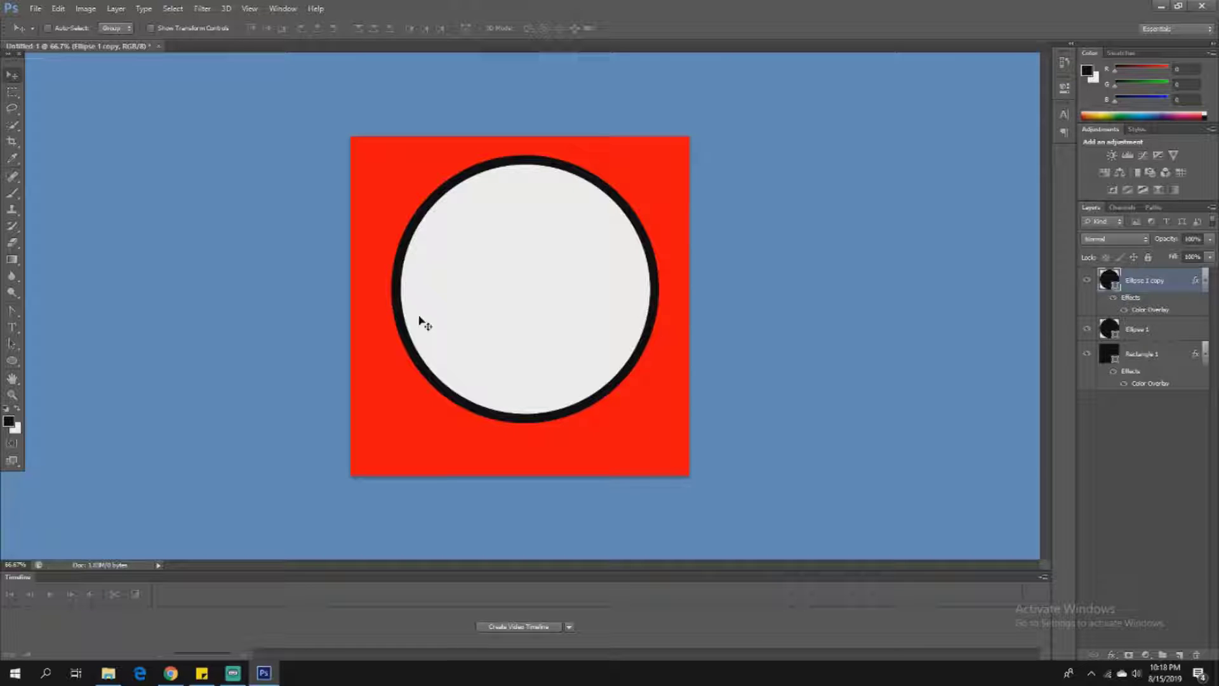
pyautogui.press('Right')
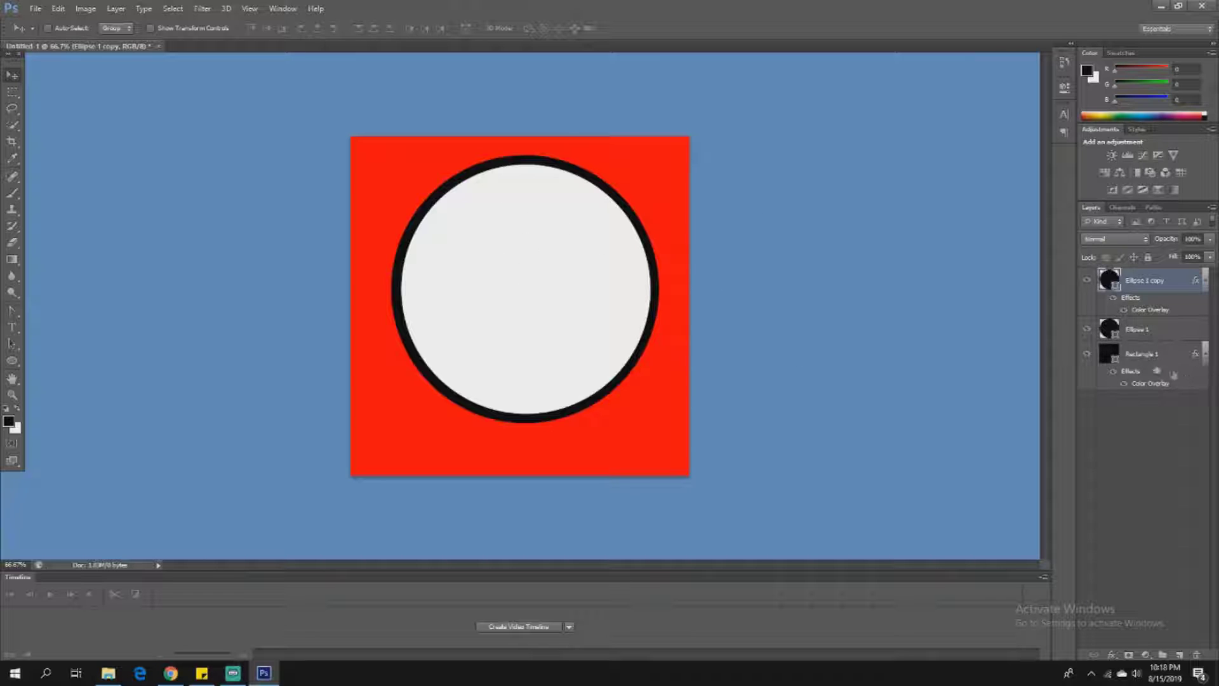
pyautogui.click(1144, 359)
pyautogui.press('Delete')
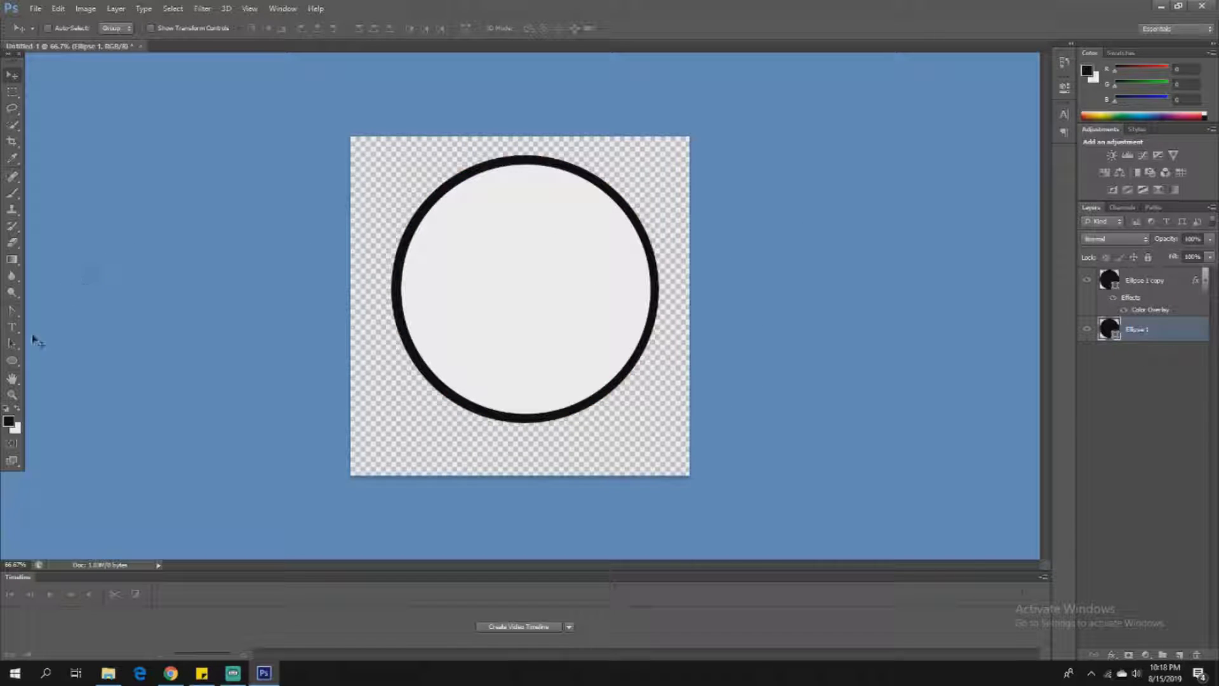
pyautogui.click(19, 365)
pyautogui.rightClick(20, 368)
pyautogui.click(64, 361)
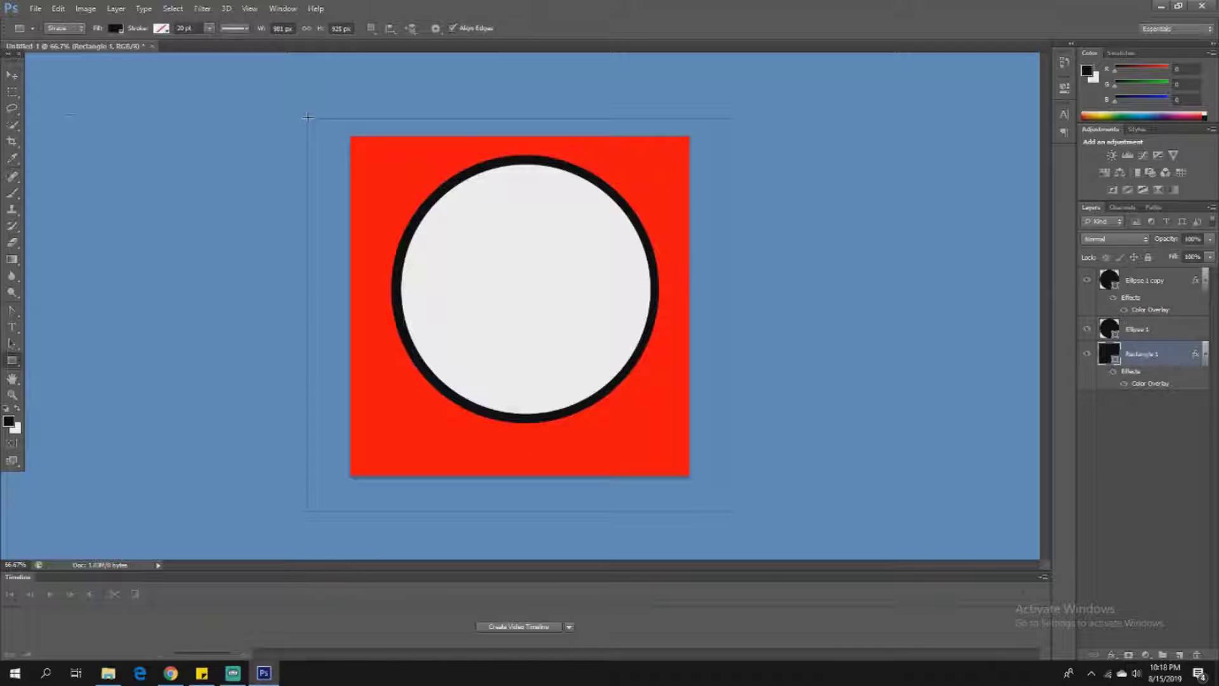
pyautogui.click(12, 76)
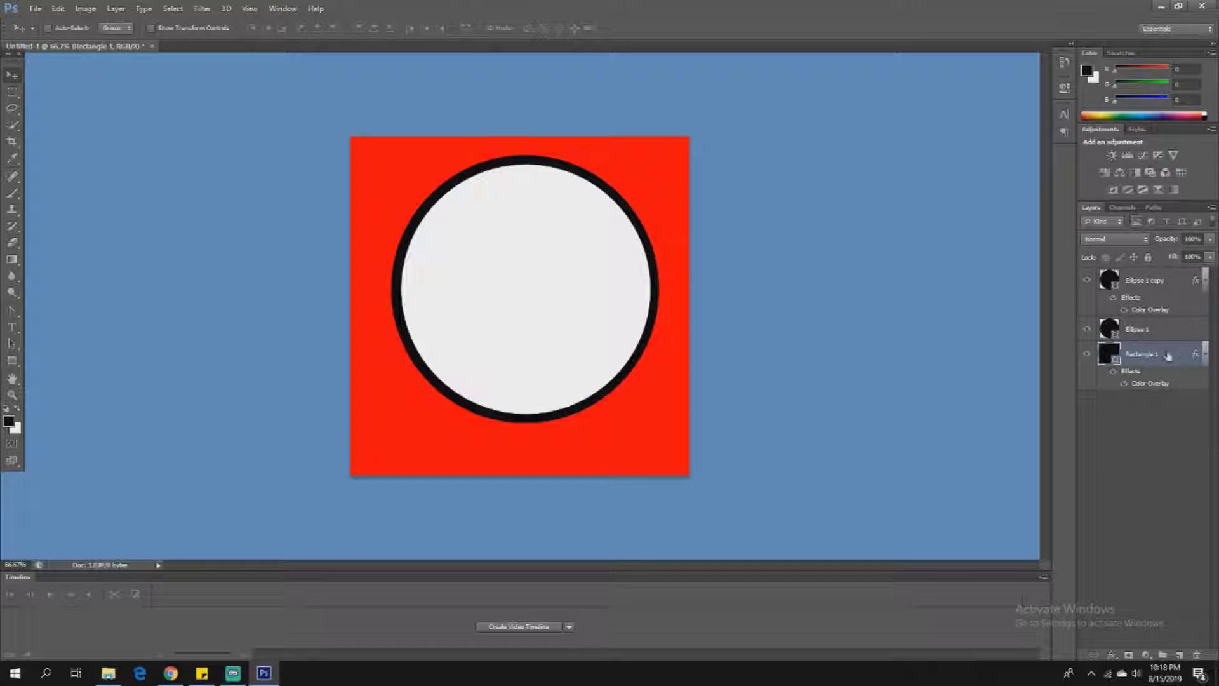
pyautogui.click(1144, 287)
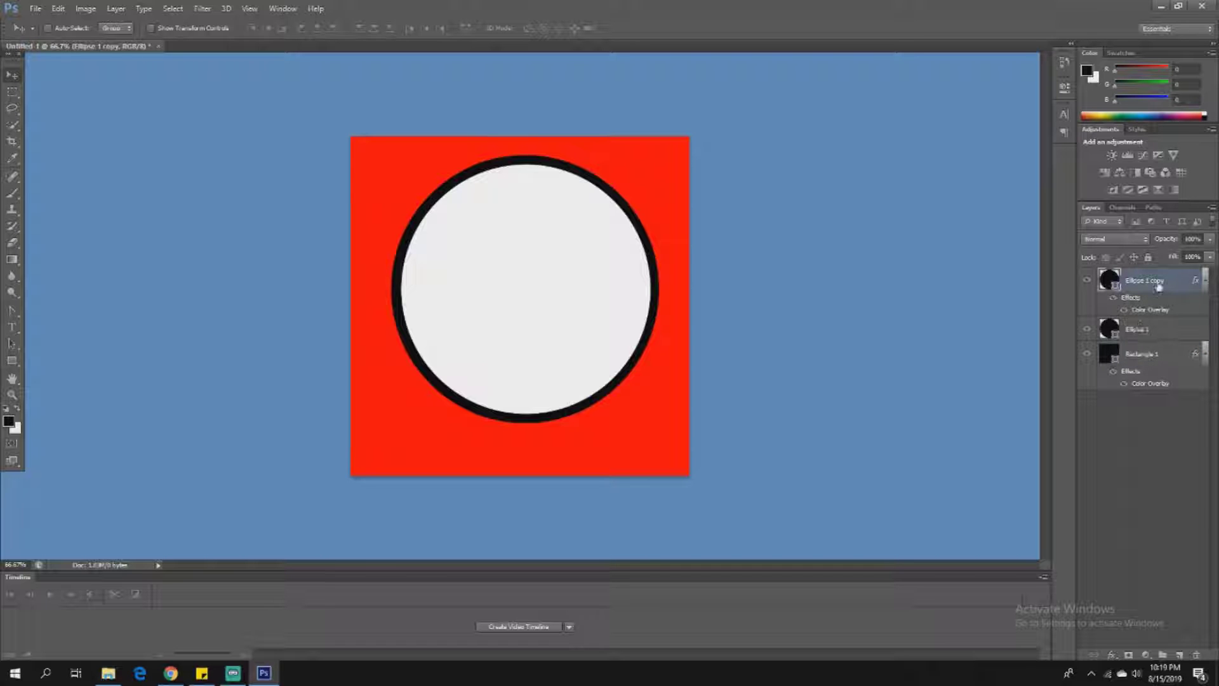
pyautogui.hotkey('ctrl', 't')
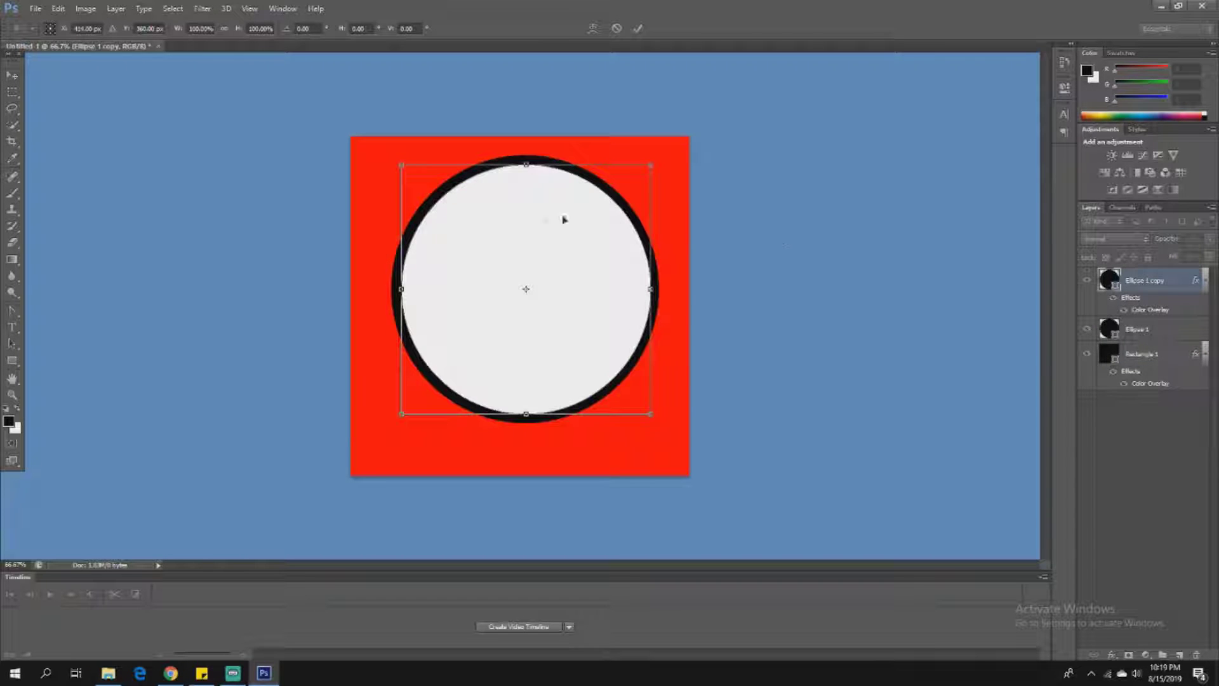
pyautogui.press('Return')
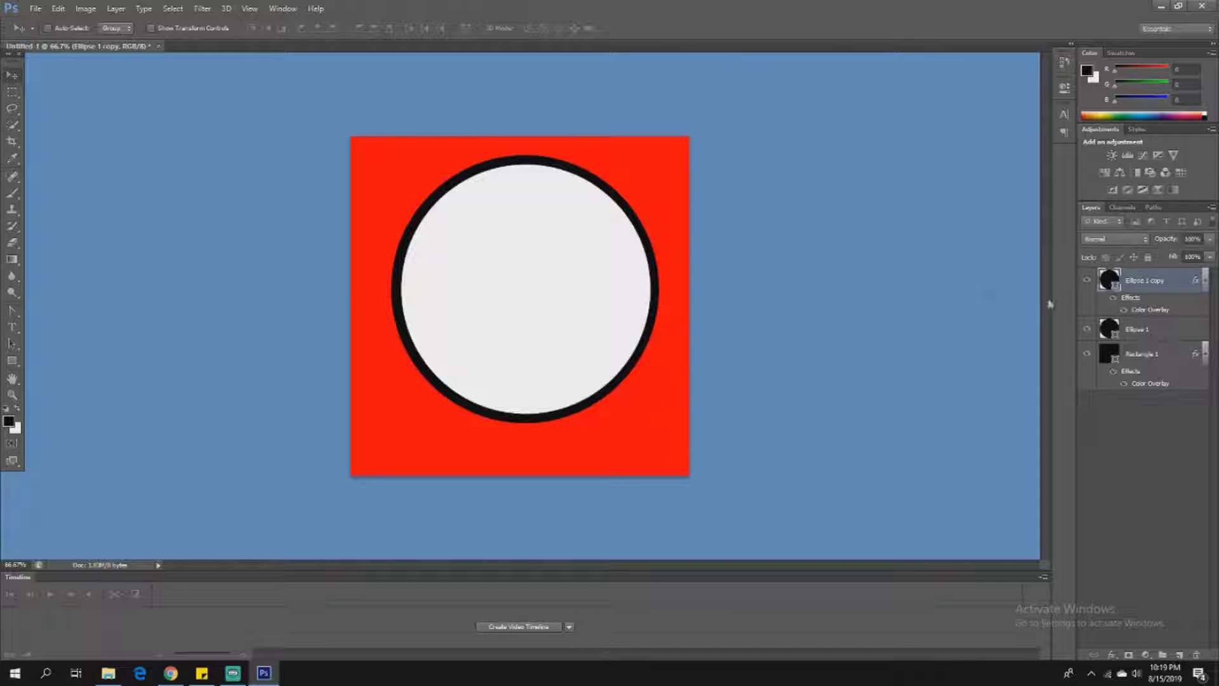
pyautogui.rightClick(1139, 330)
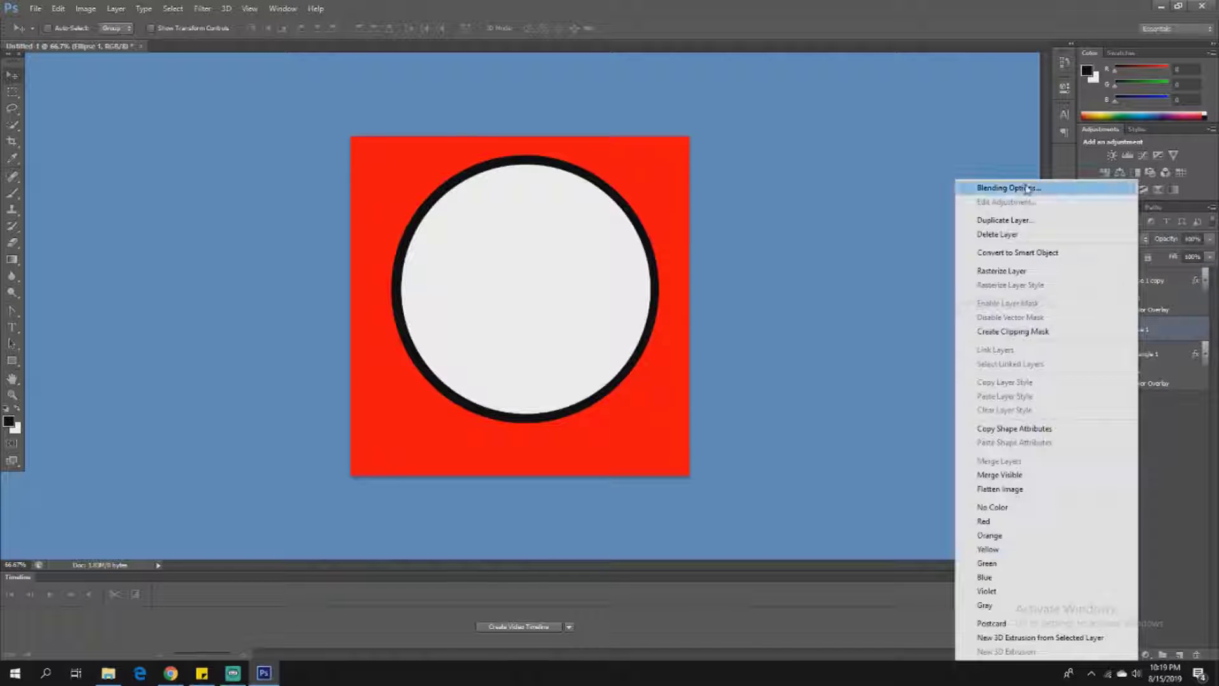
# Step: Give the Ellipse 1 ring a blue Color Overlay
pyautogui.click(1032, 189)
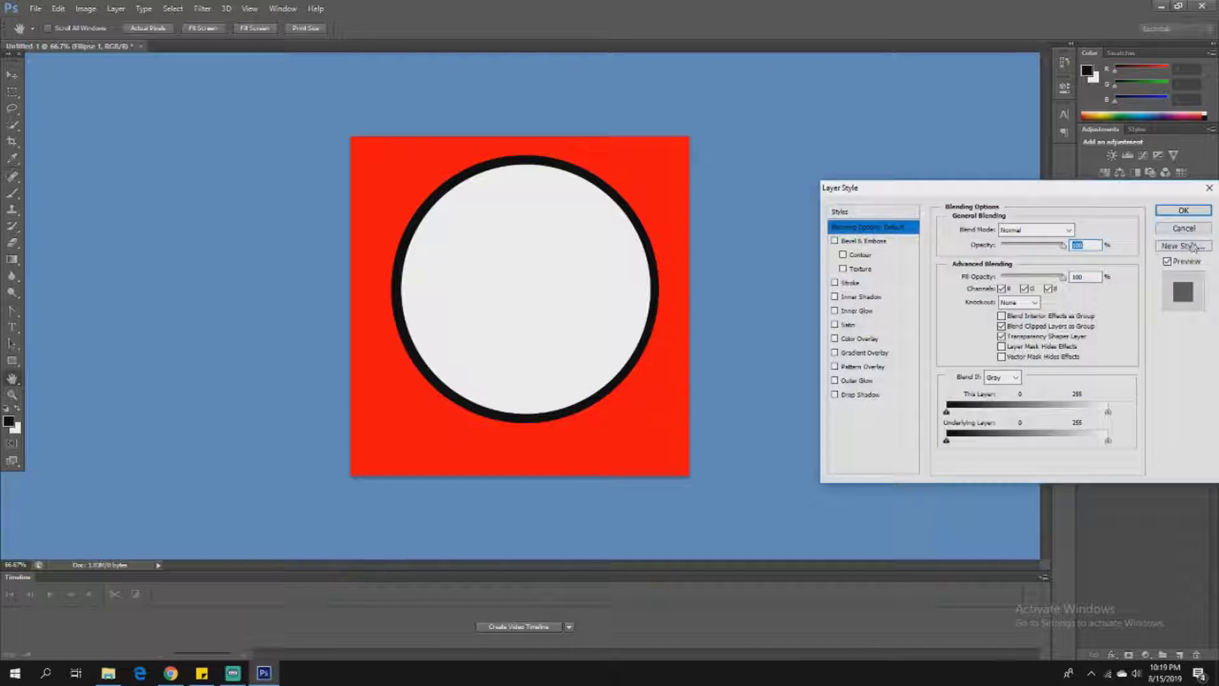
pyautogui.click(860, 338)
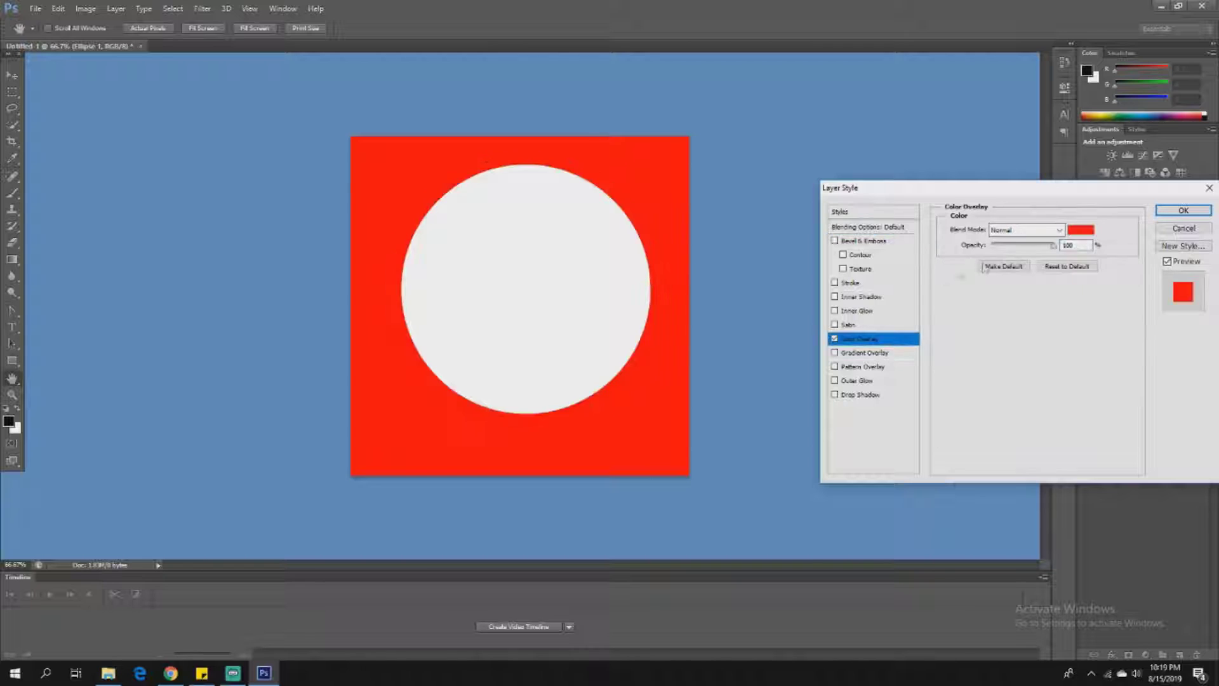
pyautogui.click(1080, 229)
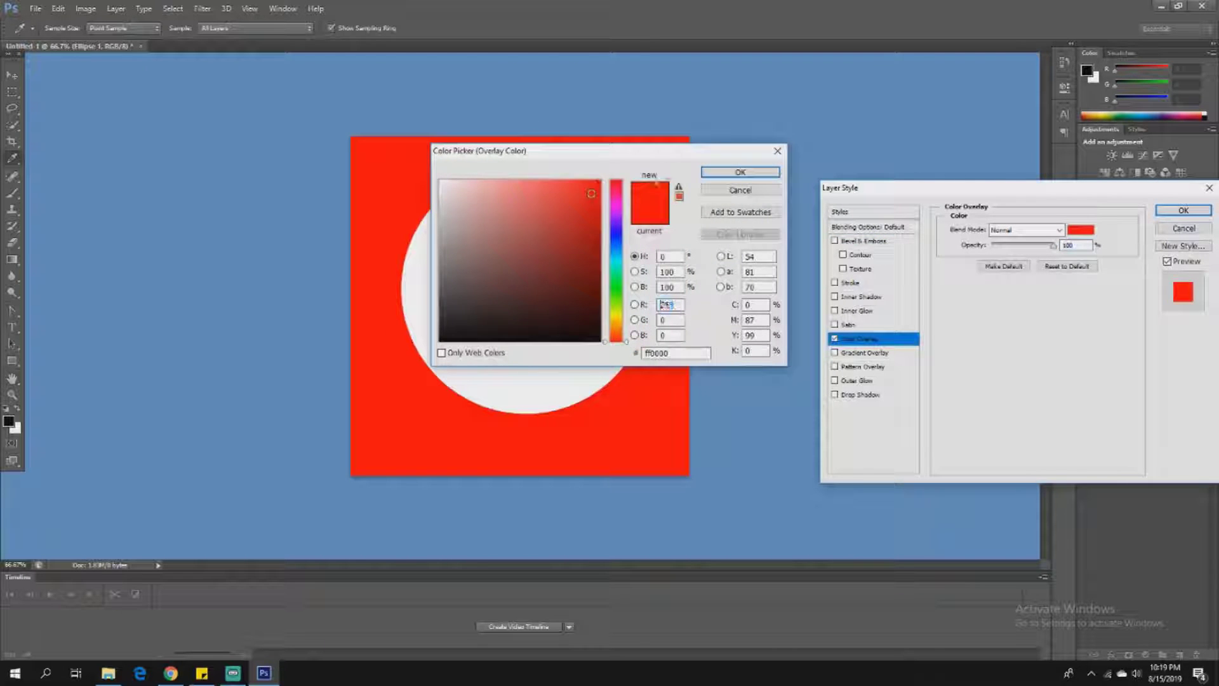
pyautogui.moveTo(617, 202); pyautogui.dragTo(616, 239)
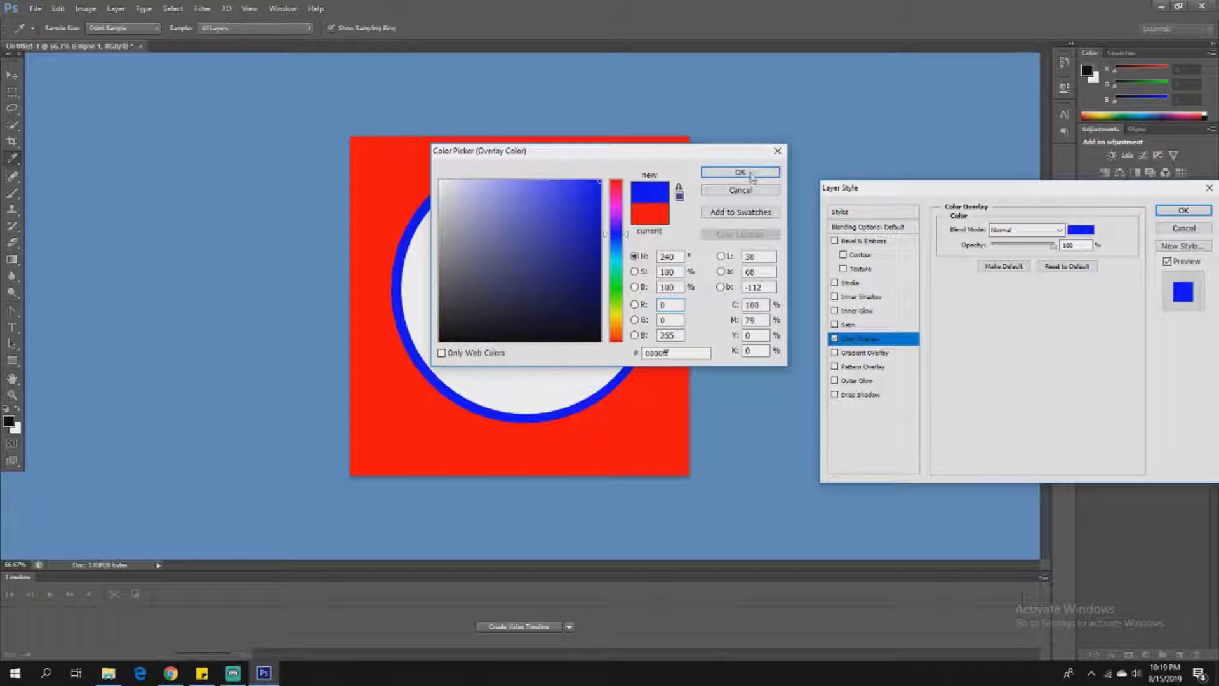
pyautogui.click(740, 172)
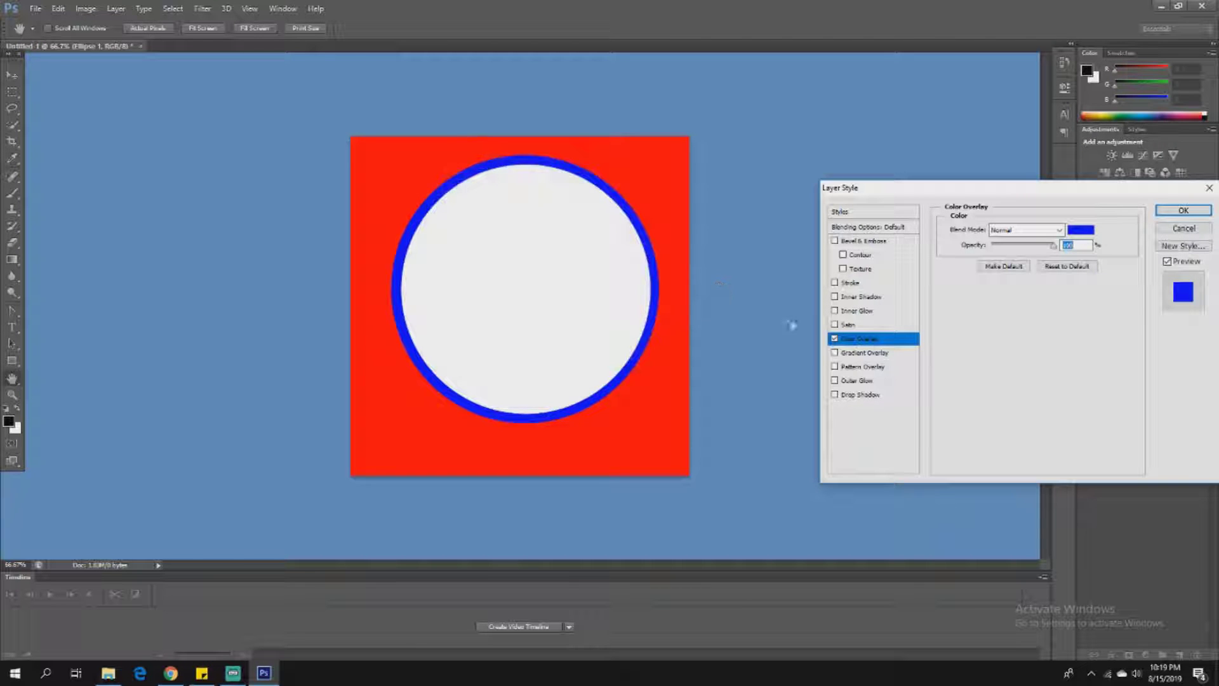
# Step: Add an Outer Glow and set the overlay colour to pure blue 0000ff
pyautogui.click(855, 381)
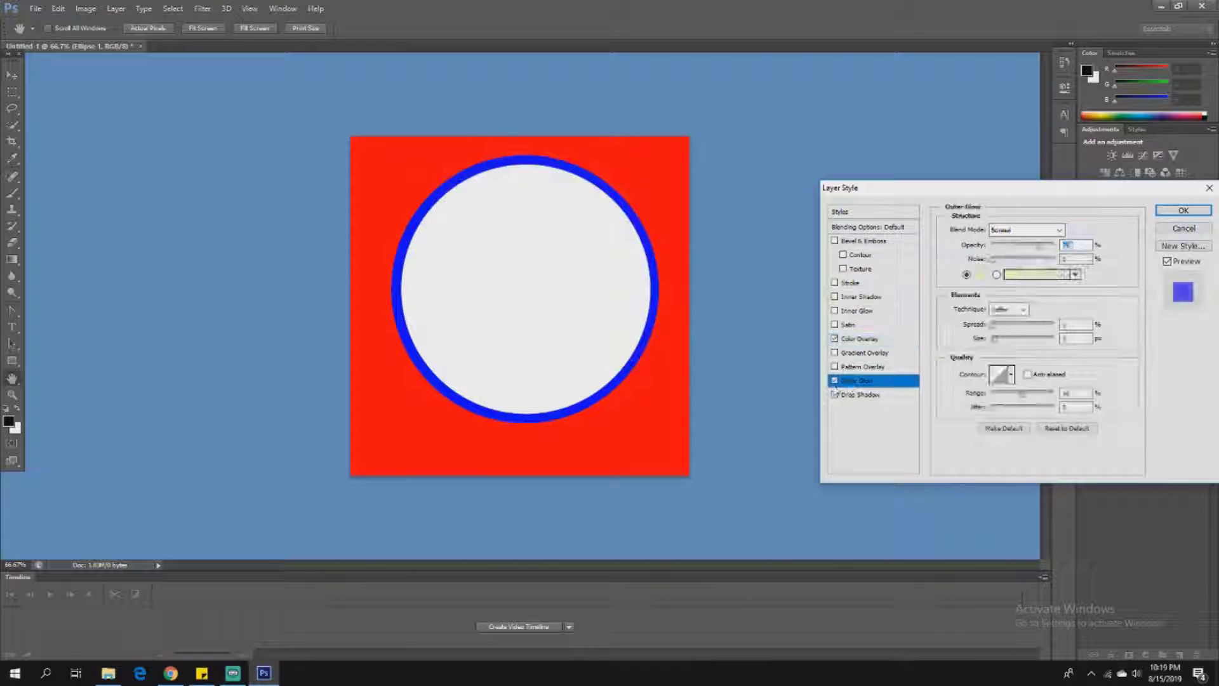
pyautogui.click(861, 339)
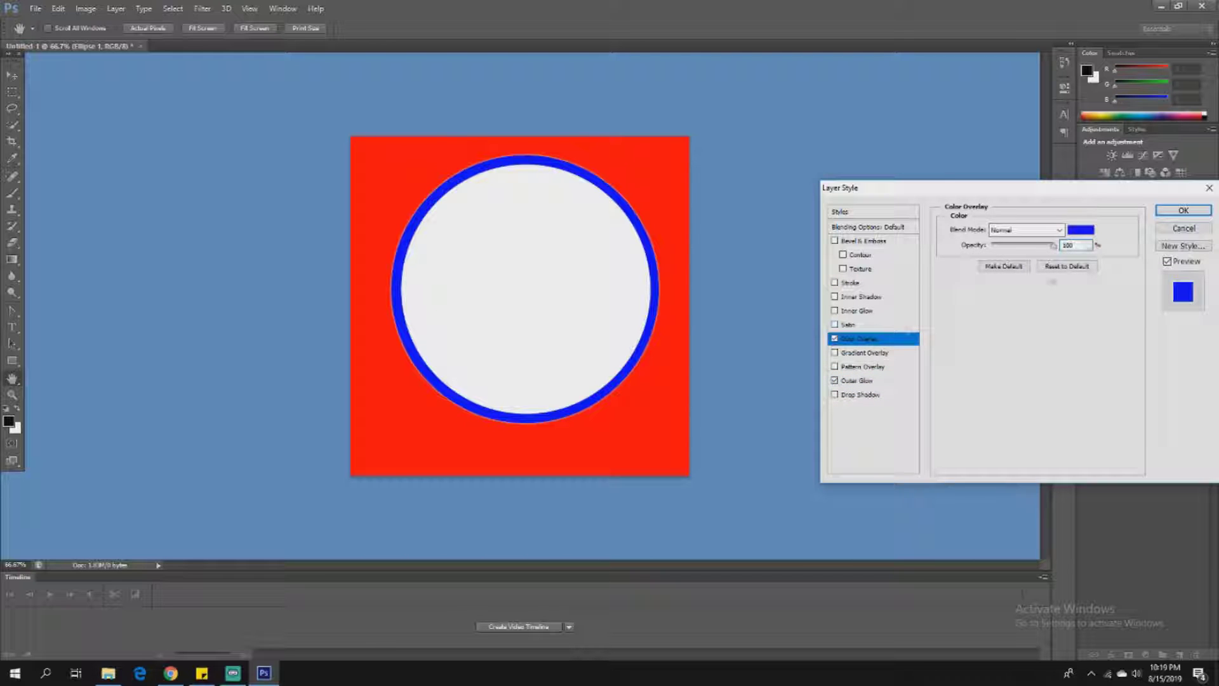
pyautogui.click(1080, 230)
pyautogui.doubleClick(700, 352)
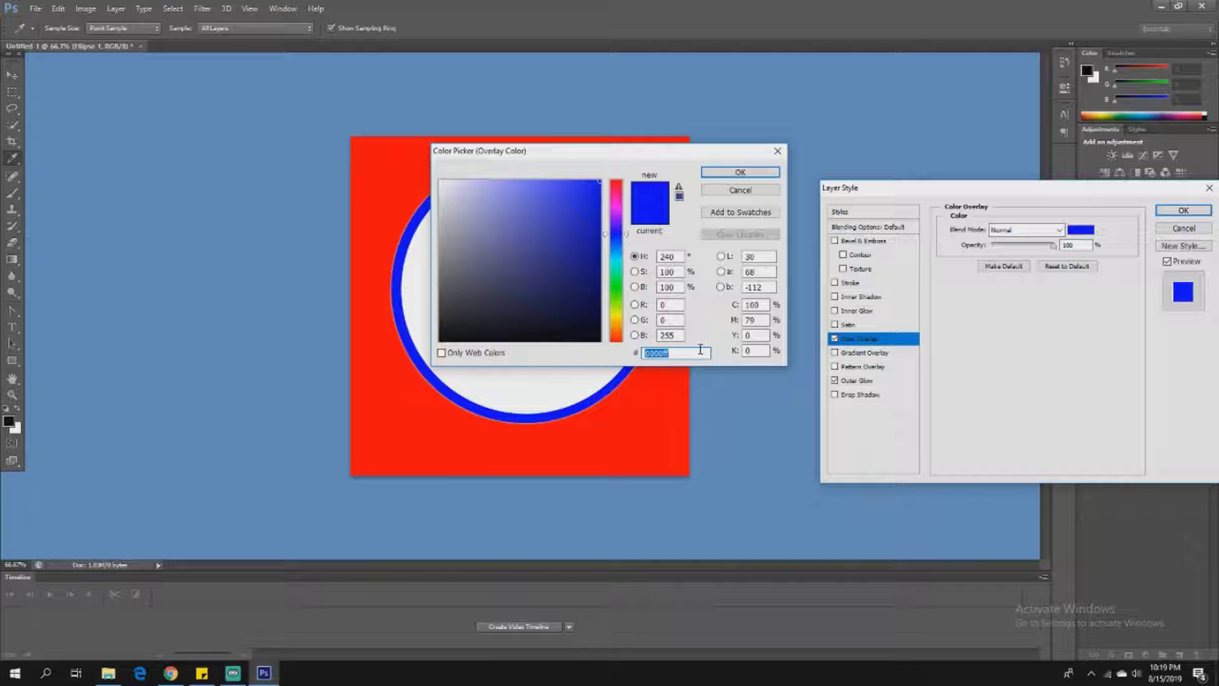
pyautogui.click(758, 174)
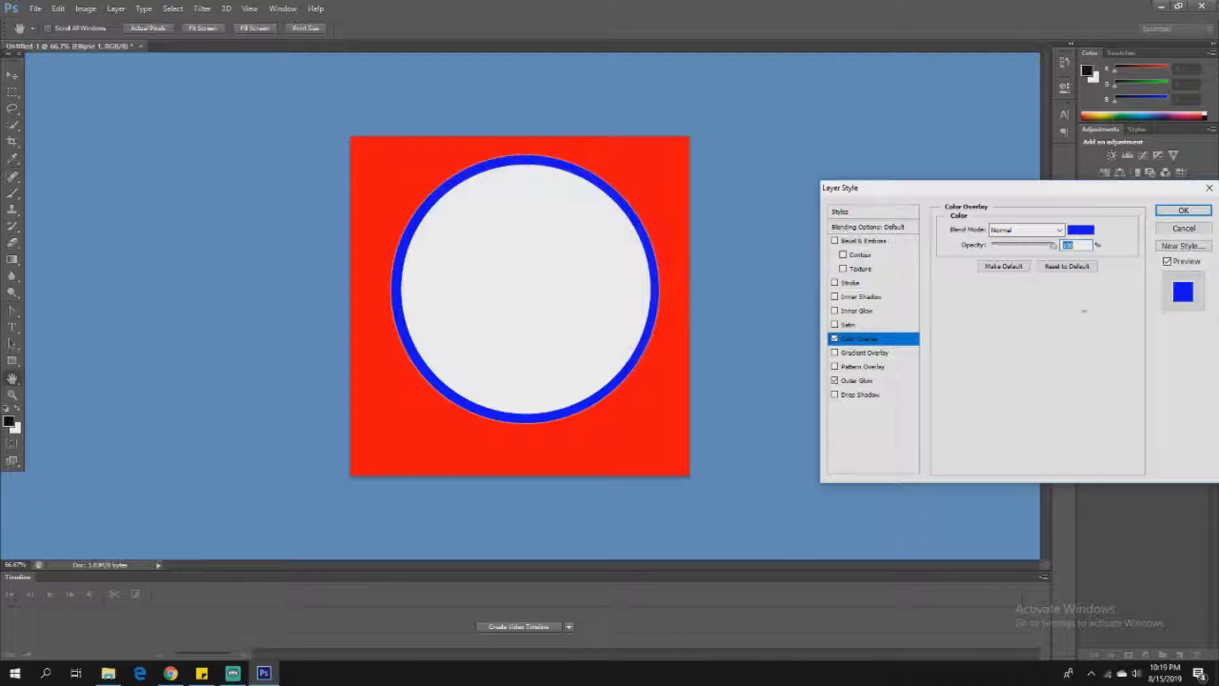
# Step: Set the Outer Glow colour to 0000ff with spread and size 20
pyautogui.click(862, 380)
pyautogui.click(979, 275)
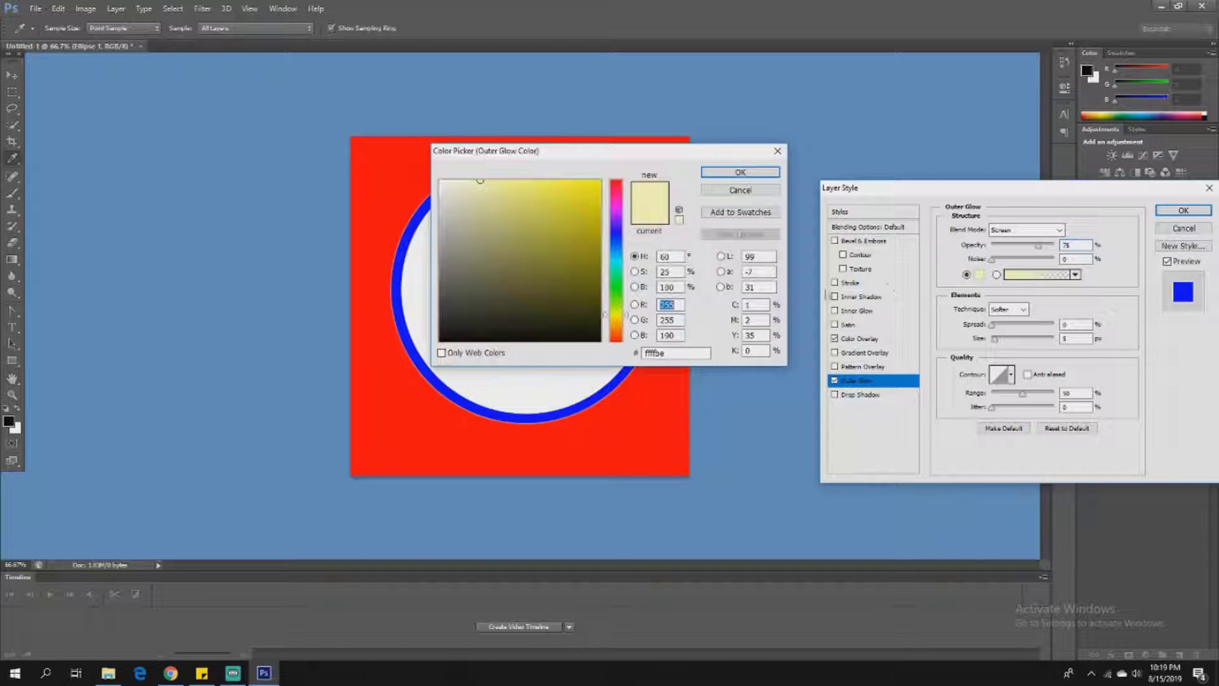
pyautogui.doubleClick(705, 351)
pyautogui.hotkey('ctrl', 'v')
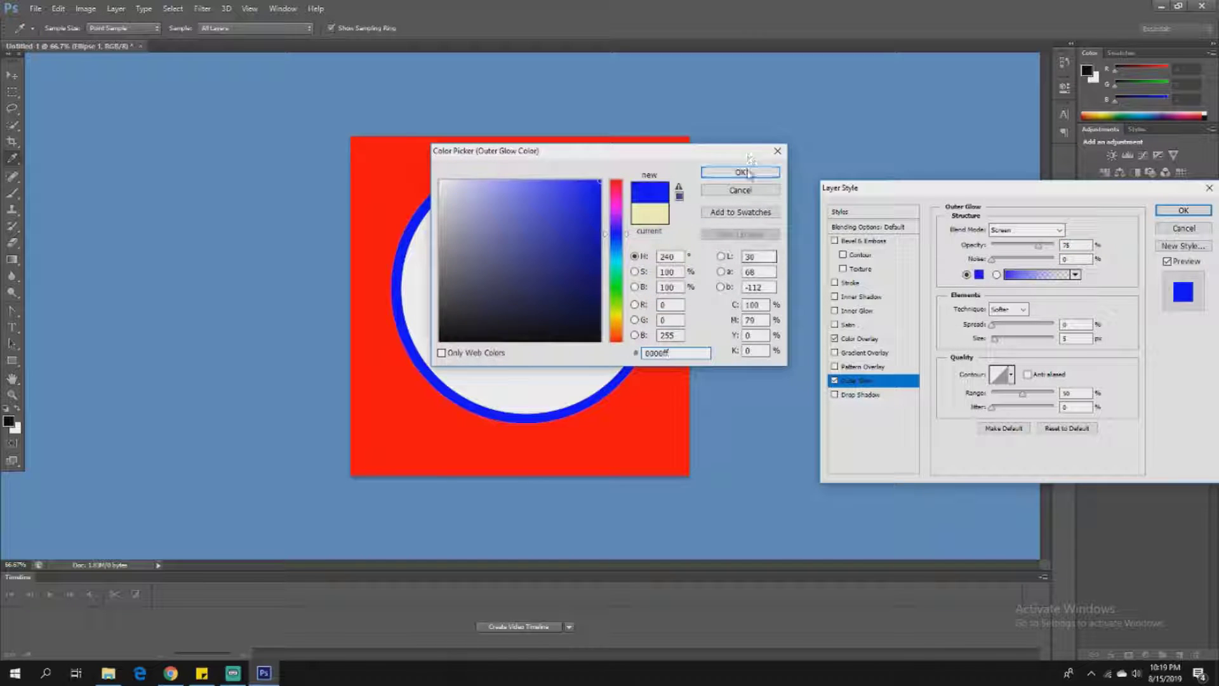
pyautogui.click(740, 172)
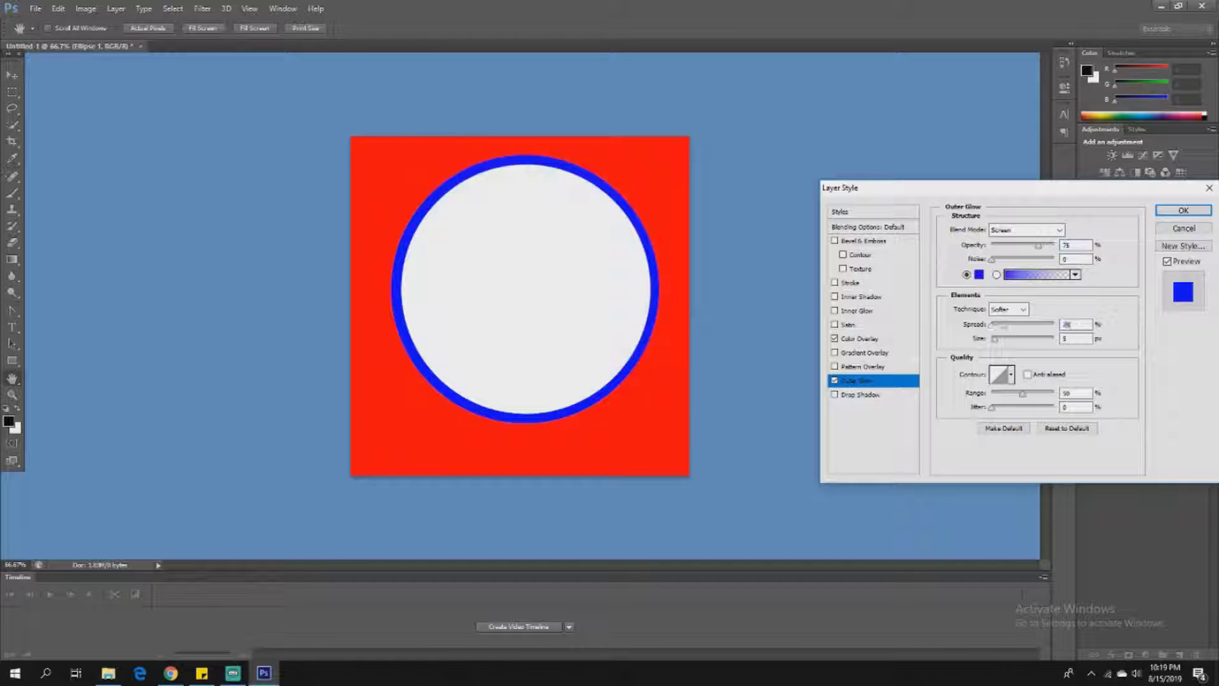
pyautogui.write('20')
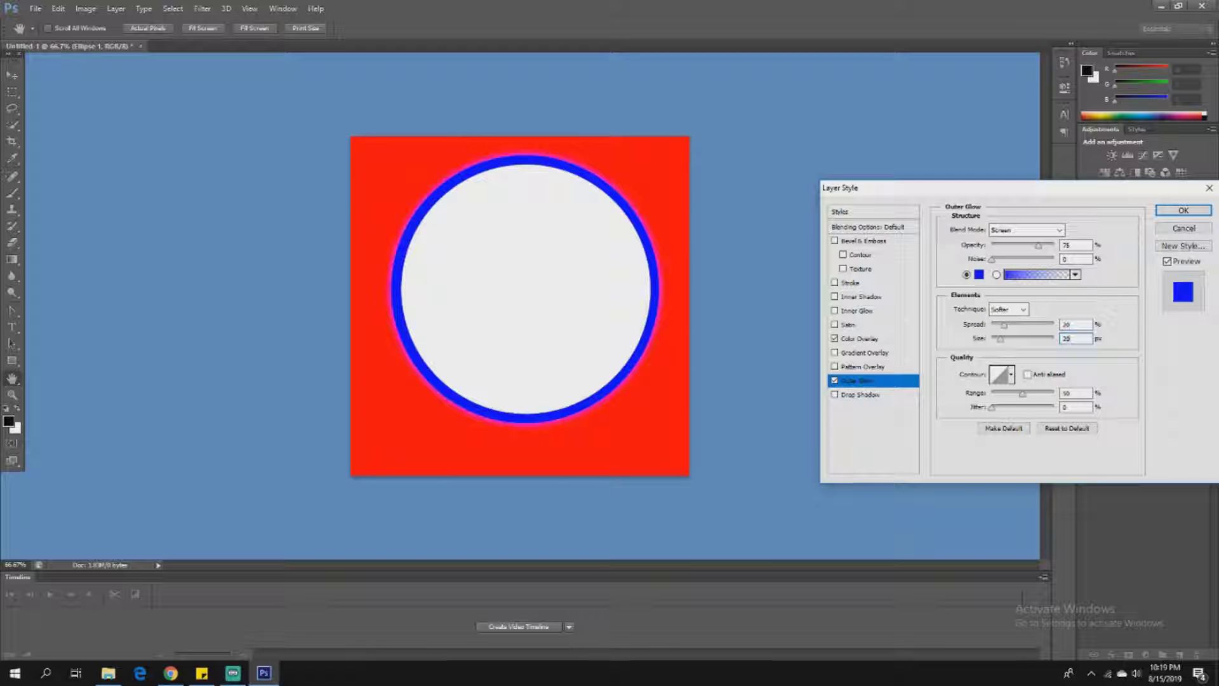
# Step: Apply the outer glow, then add an Inner Glow with choke 20 and size 20
pyautogui.click(1183, 210)
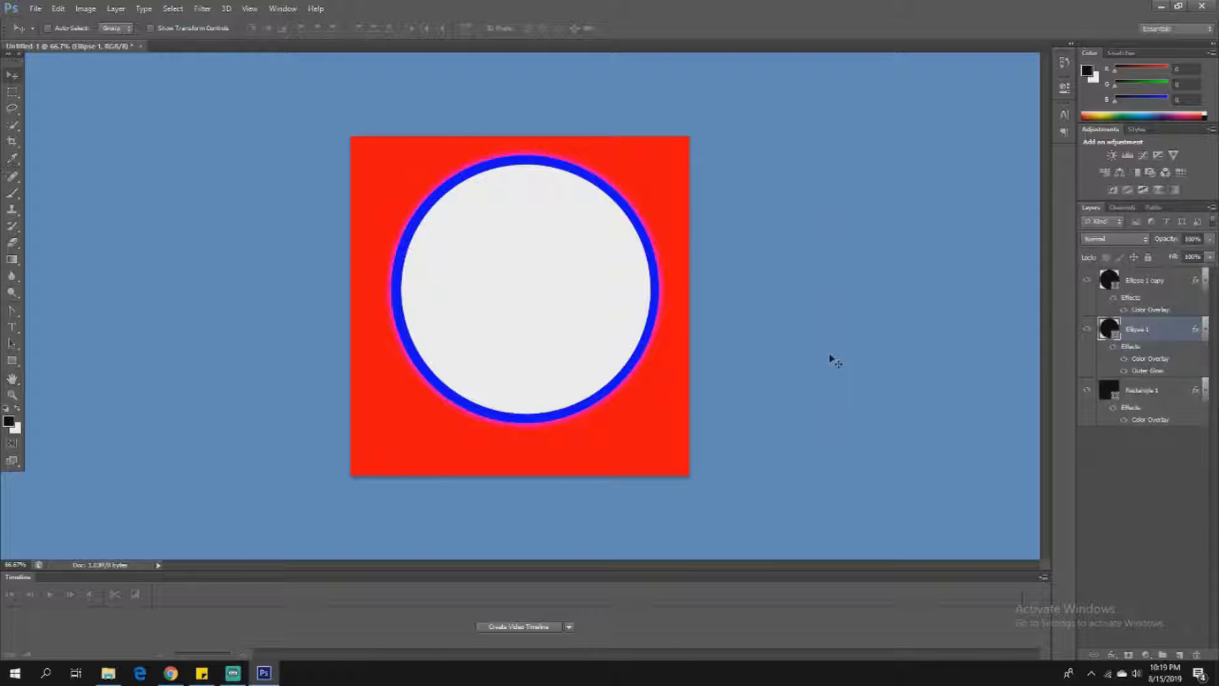
pyautogui.rightClick(1146, 330)
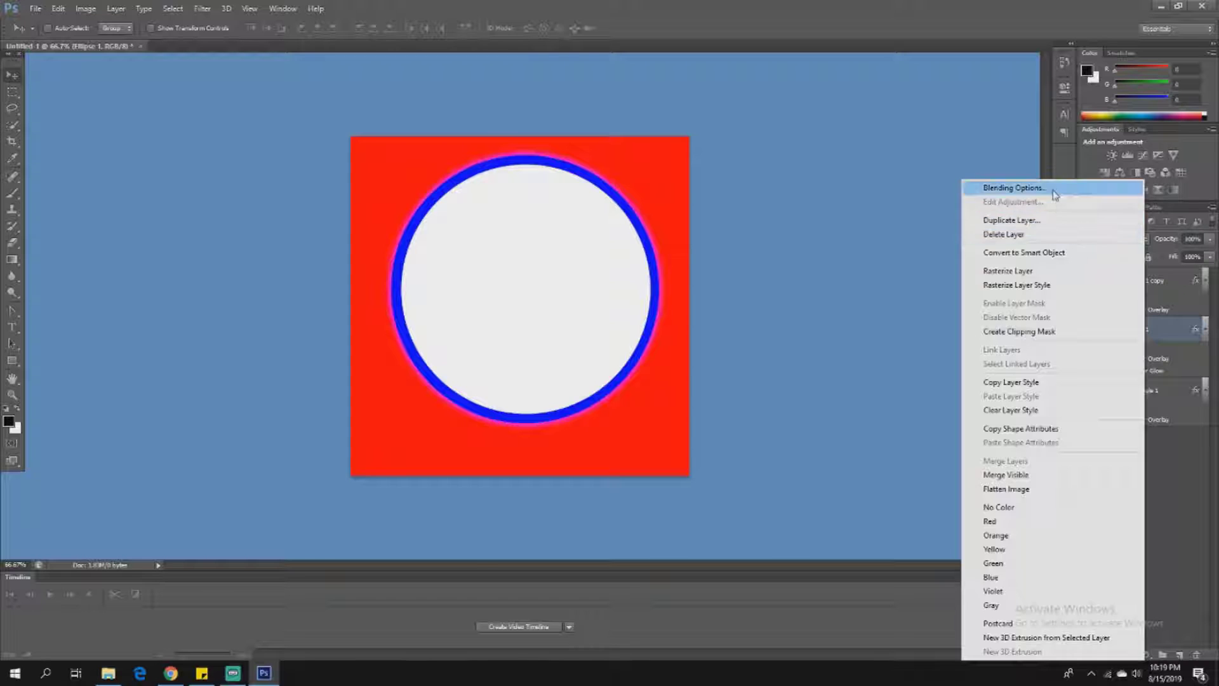
pyautogui.click(991, 187)
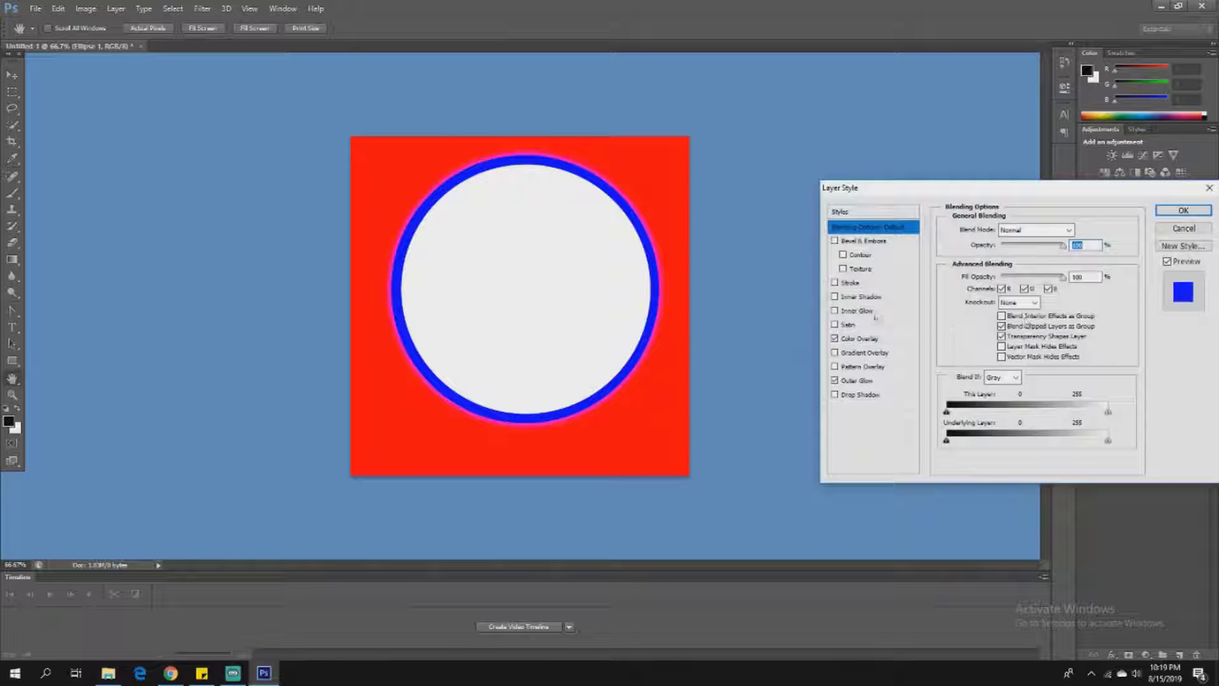
pyautogui.click(857, 310)
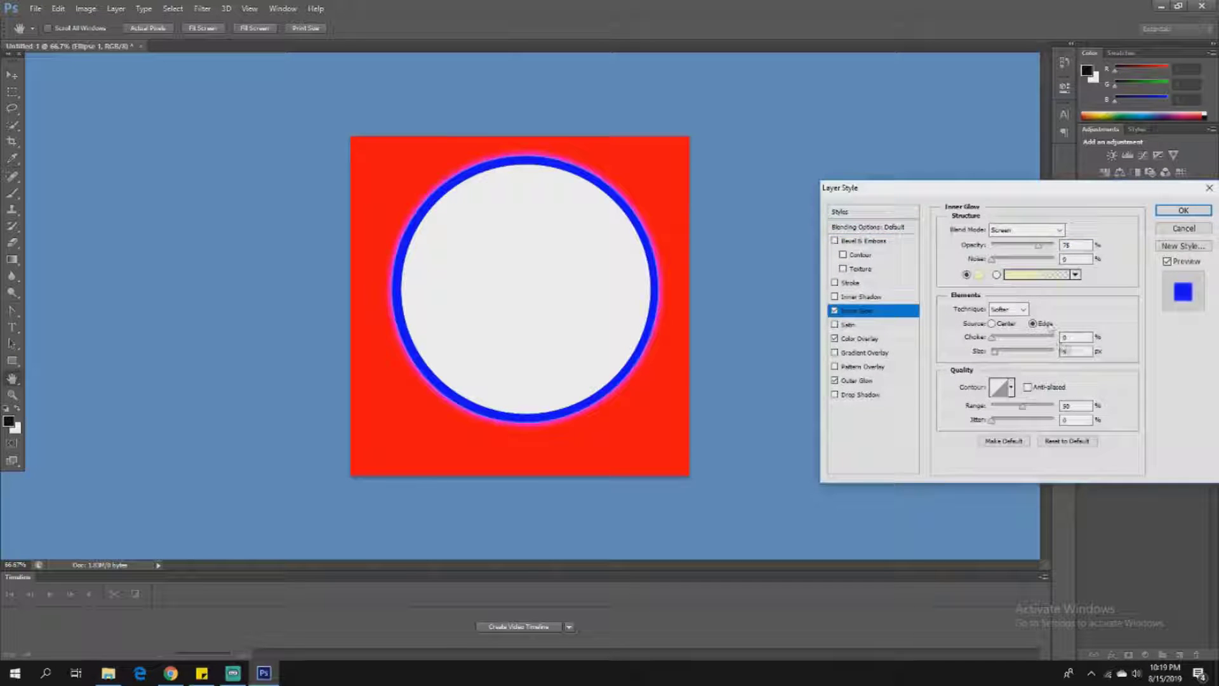
pyautogui.click(1075, 338)
pyautogui.doubleClick(1088, 338)
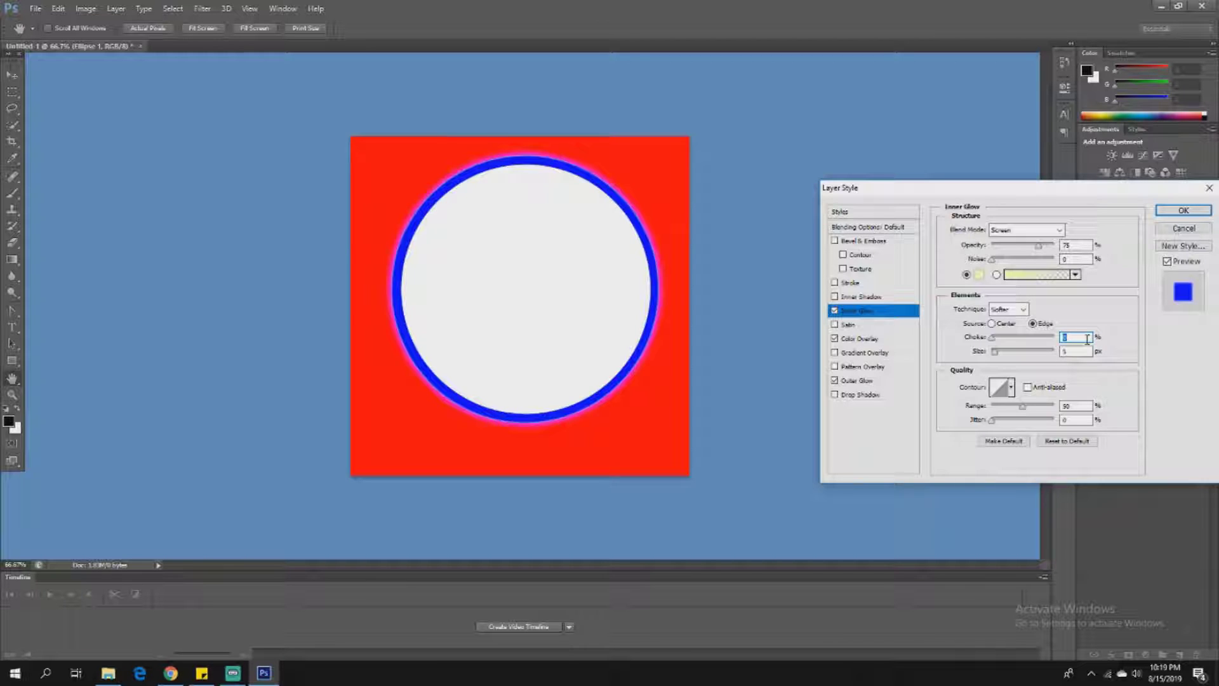
pyautogui.write('20')
pyautogui.press('Tab')
pyautogui.write('20')
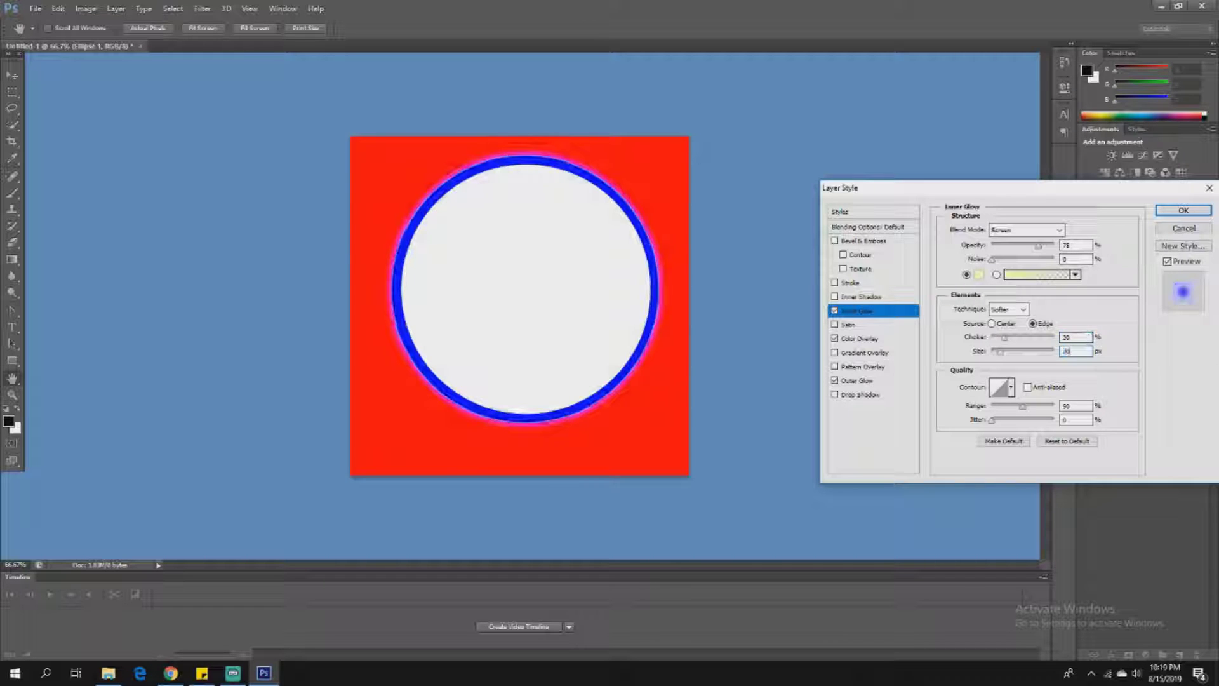
# Step: Set the Inner Glow colour to 0000ff
pyautogui.click(979, 274)
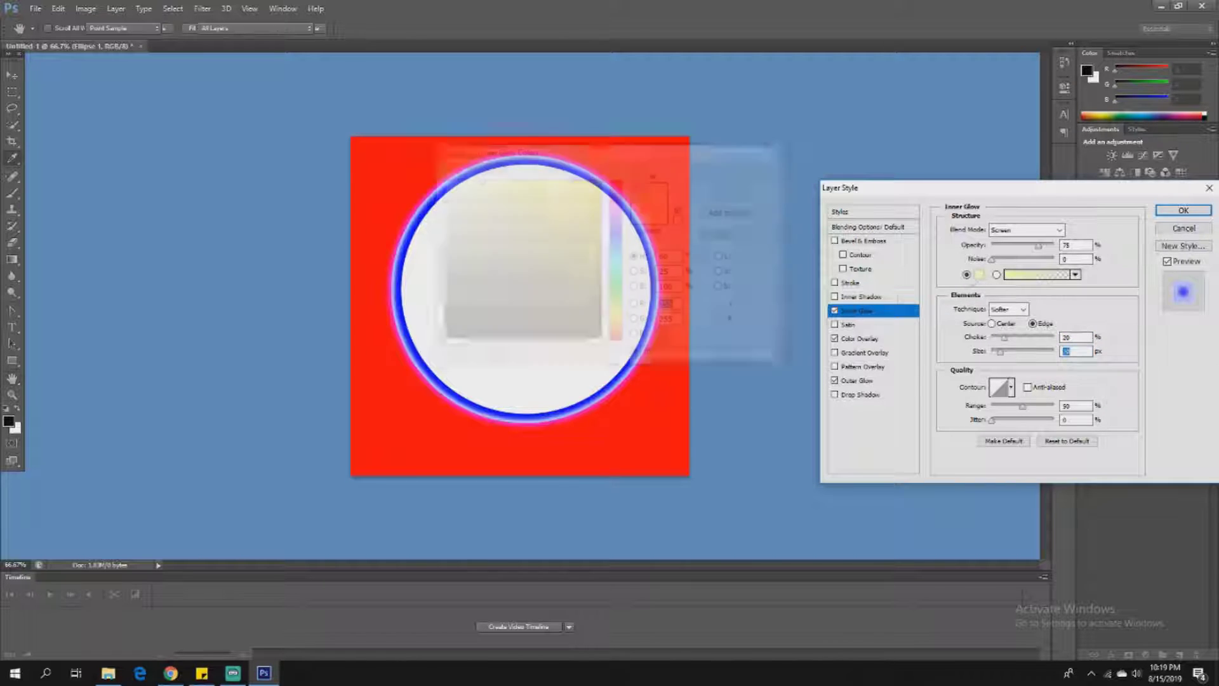
pyautogui.doubleClick(688, 353)
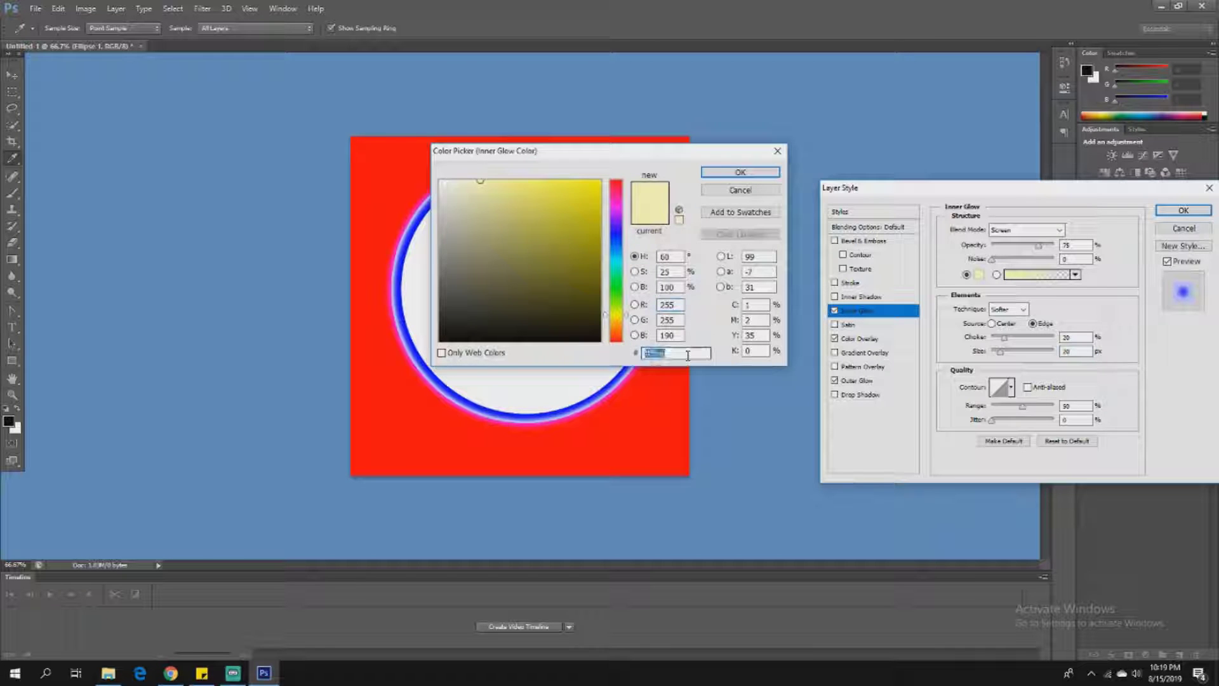
pyautogui.write('0000ff')
pyautogui.click(739, 172)
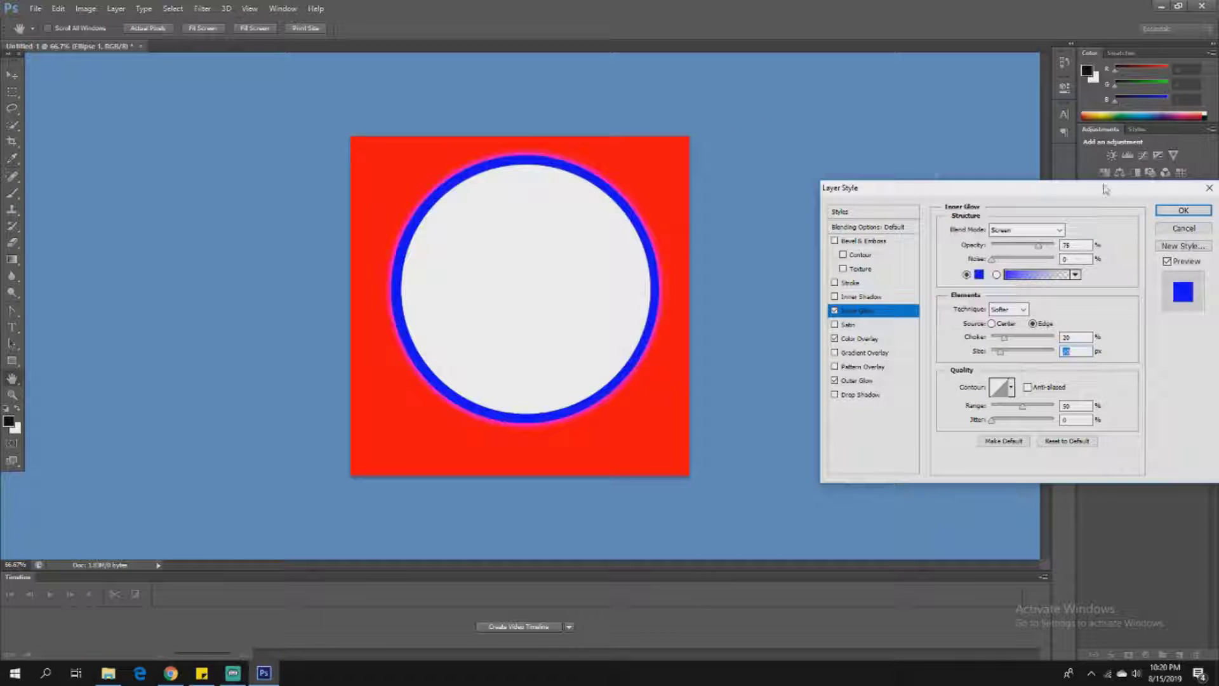
# Step: Change the ring's Color Overlay to a softer blue around 1a1ad4 and apply the style
pyautogui.click(867, 339)
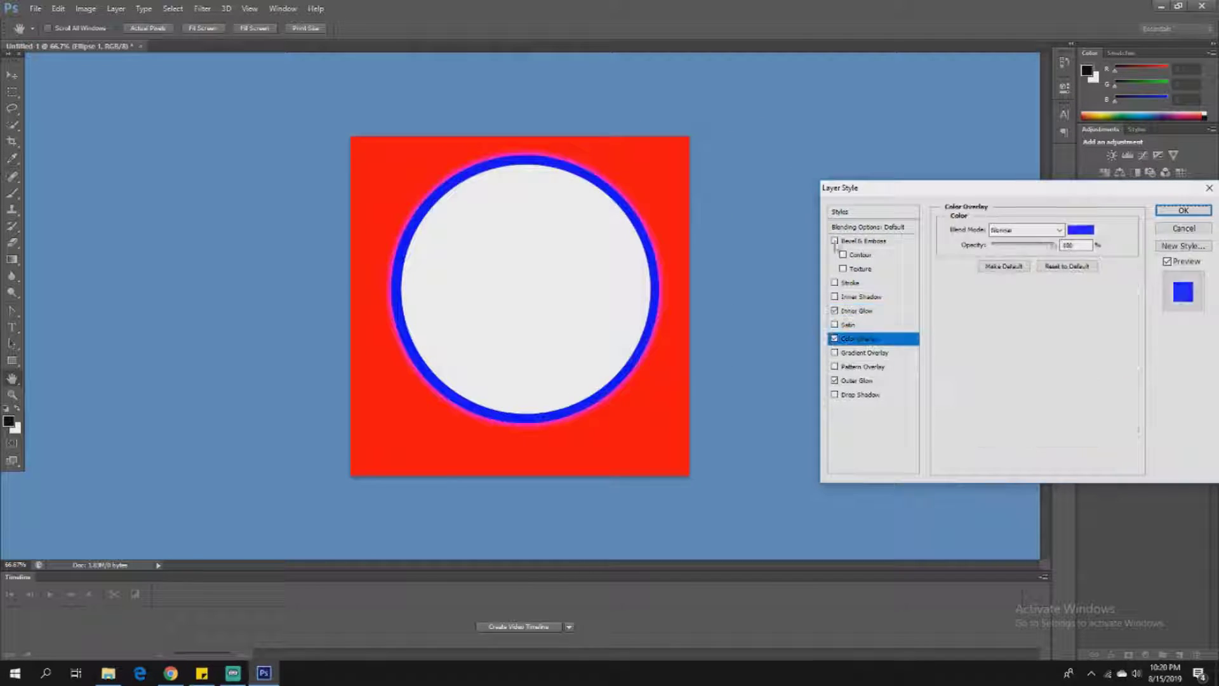
pyautogui.click(1081, 230)
pyautogui.moveTo(533, 219); pyautogui.dragTo(280, 378)
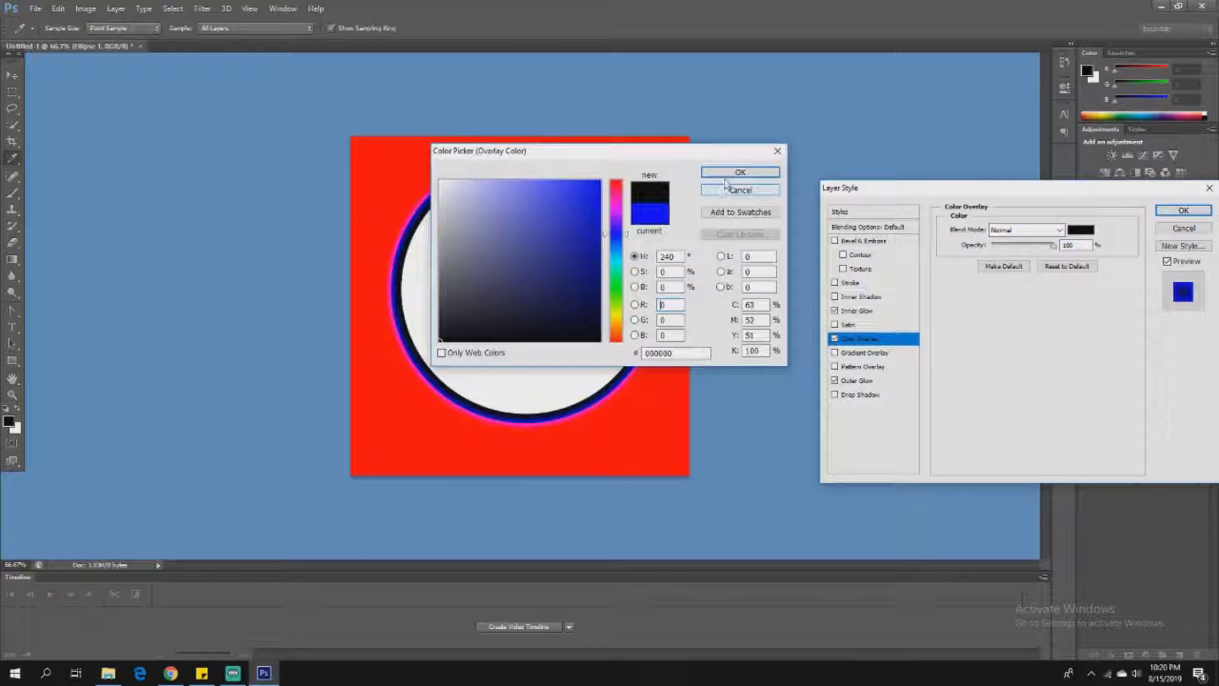
pyautogui.moveTo(477, 236)
pyautogui.mouseDown()
pyautogui.moveTo(489, 264)
pyautogui.moveTo(476, 284)
pyautogui.moveTo(536, 219)
pyautogui.moveTo(543, 245)
pyautogui.moveTo(565, 248)
pyautogui.moveTo(572, 206)
pyautogui.mouseUp()
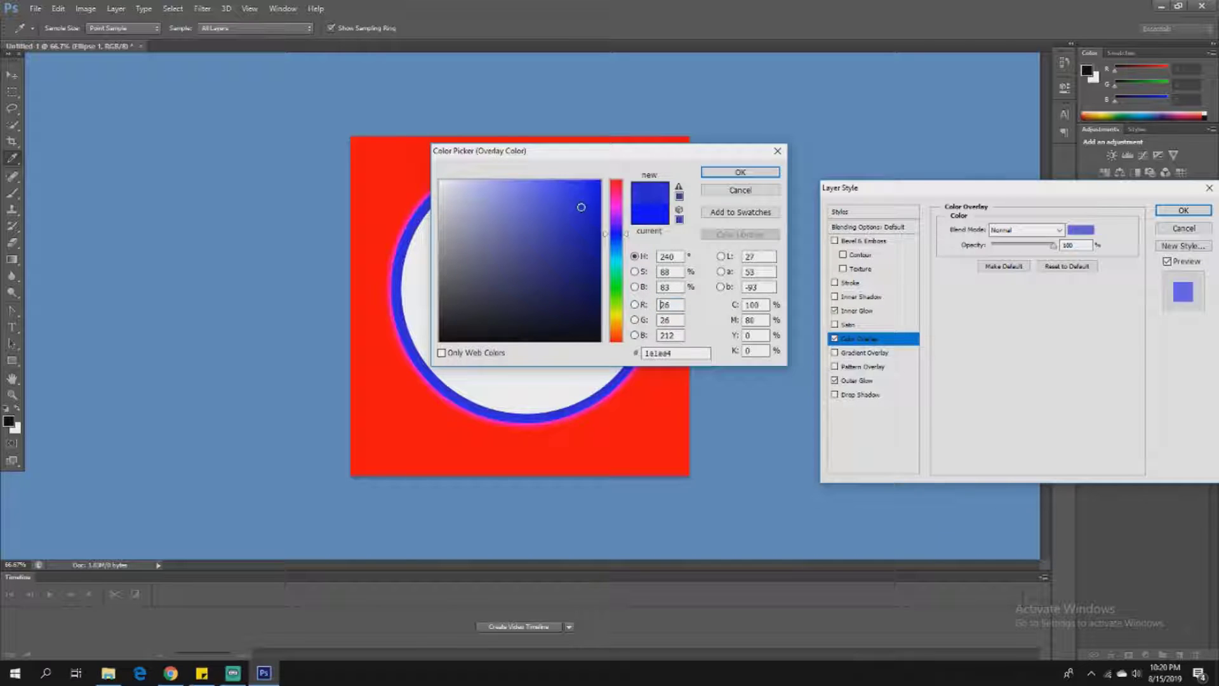
pyautogui.click(741, 172)
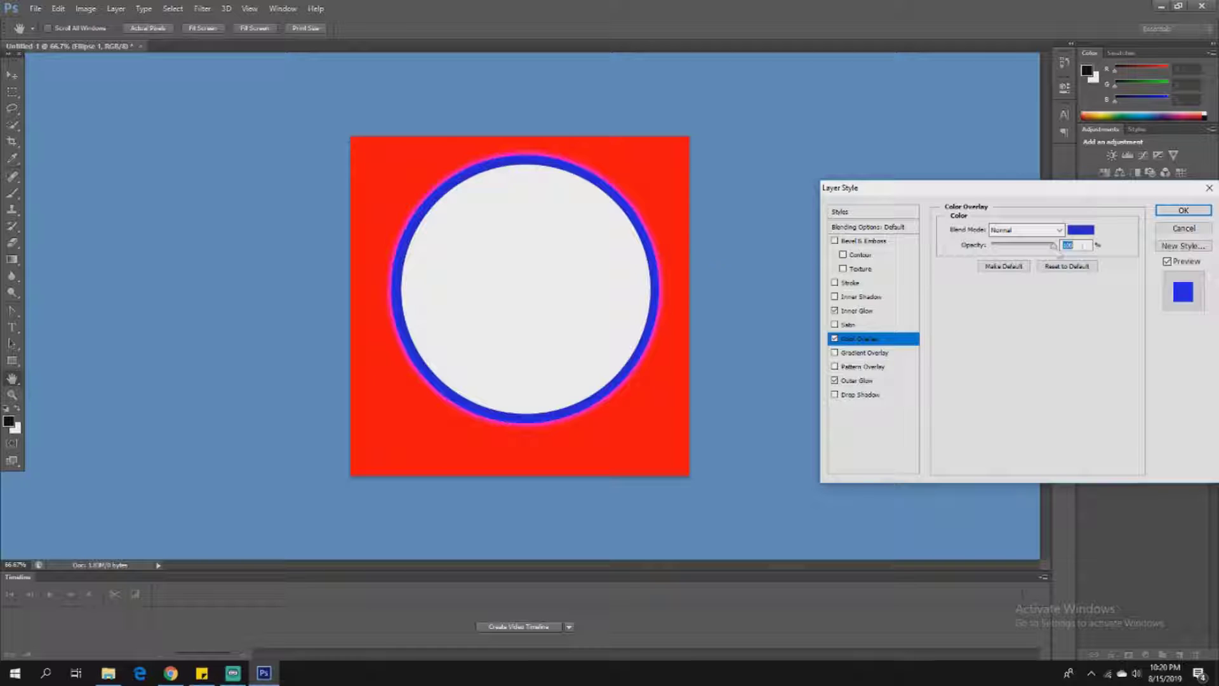
pyautogui.click(1175, 212)
# Step: Change Rectangle 1's Color Overlay from red to black 000000
pyautogui.rightClick(1146, 421)
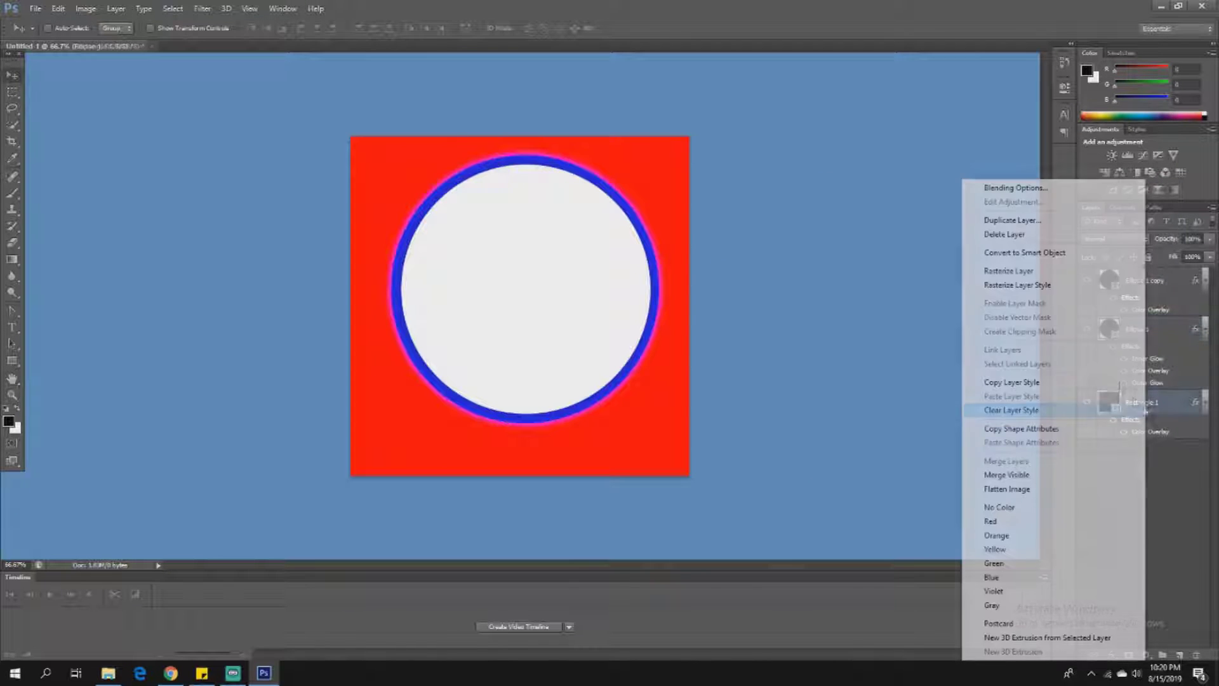
pyautogui.click(1003, 185)
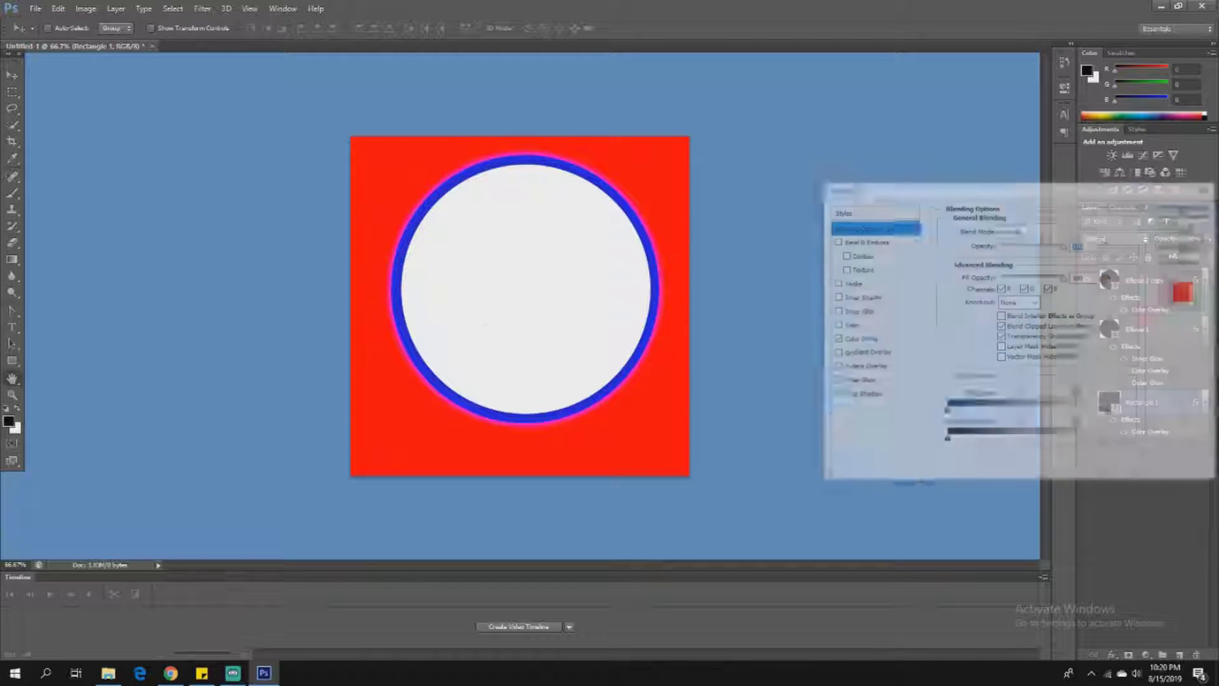
pyautogui.click(874, 345)
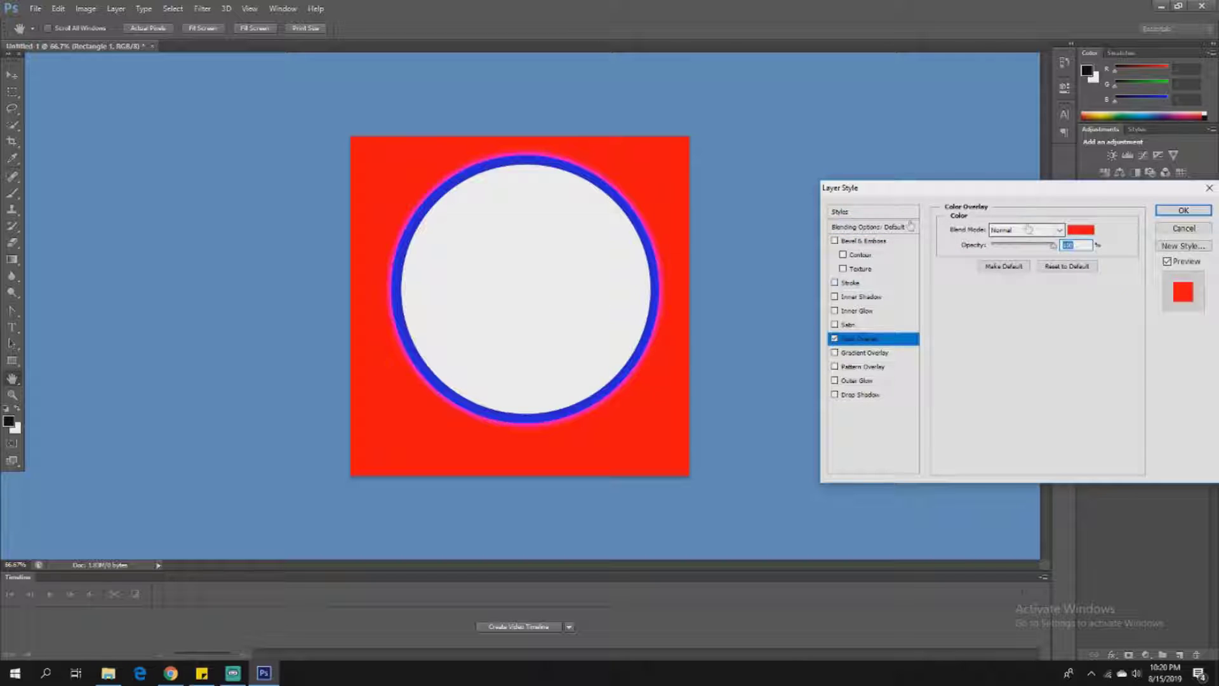
pyautogui.click(1081, 230)
pyautogui.write('0')
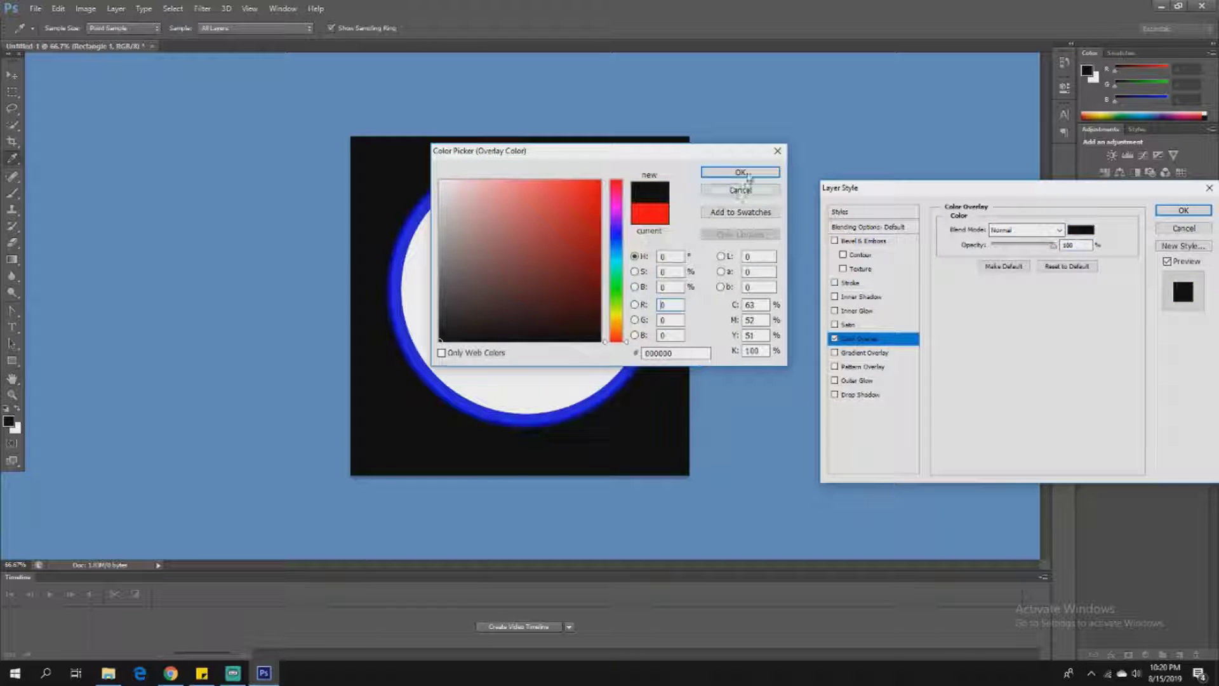
pyautogui.click(740, 172)
pyautogui.click(1183, 210)
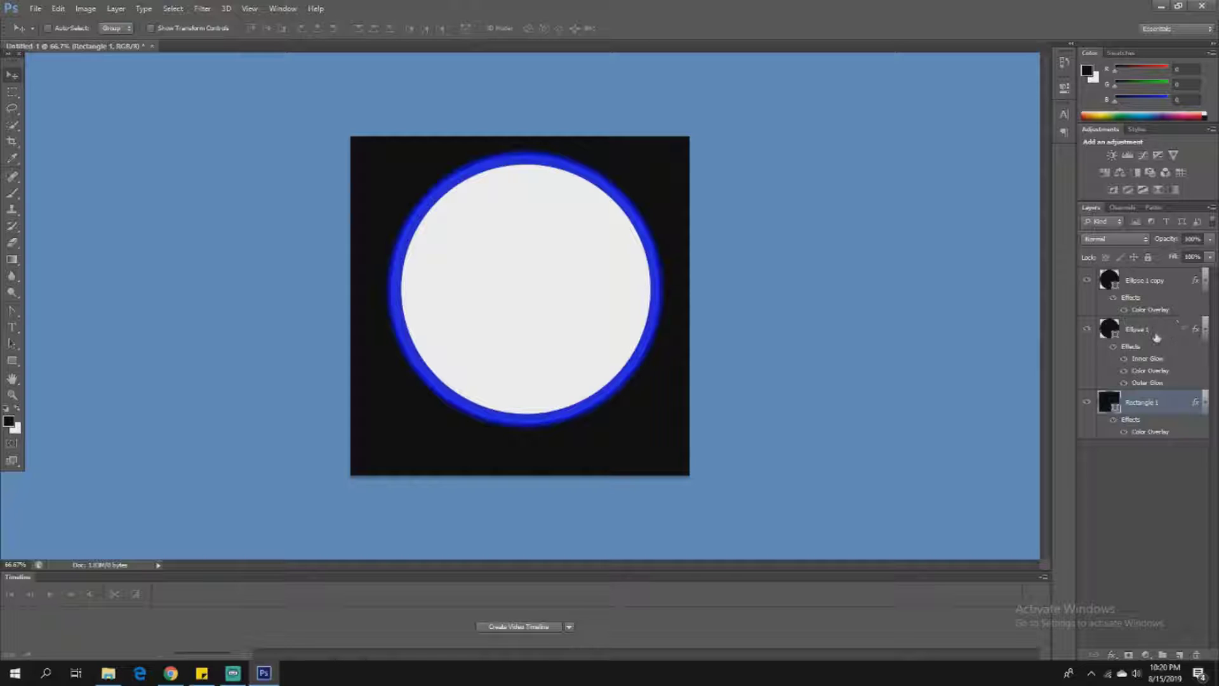
pyautogui.rightClick(1175, 327)
# Step: Raise the ring's Inner Glow choke to 30%
pyautogui.click(1009, 189)
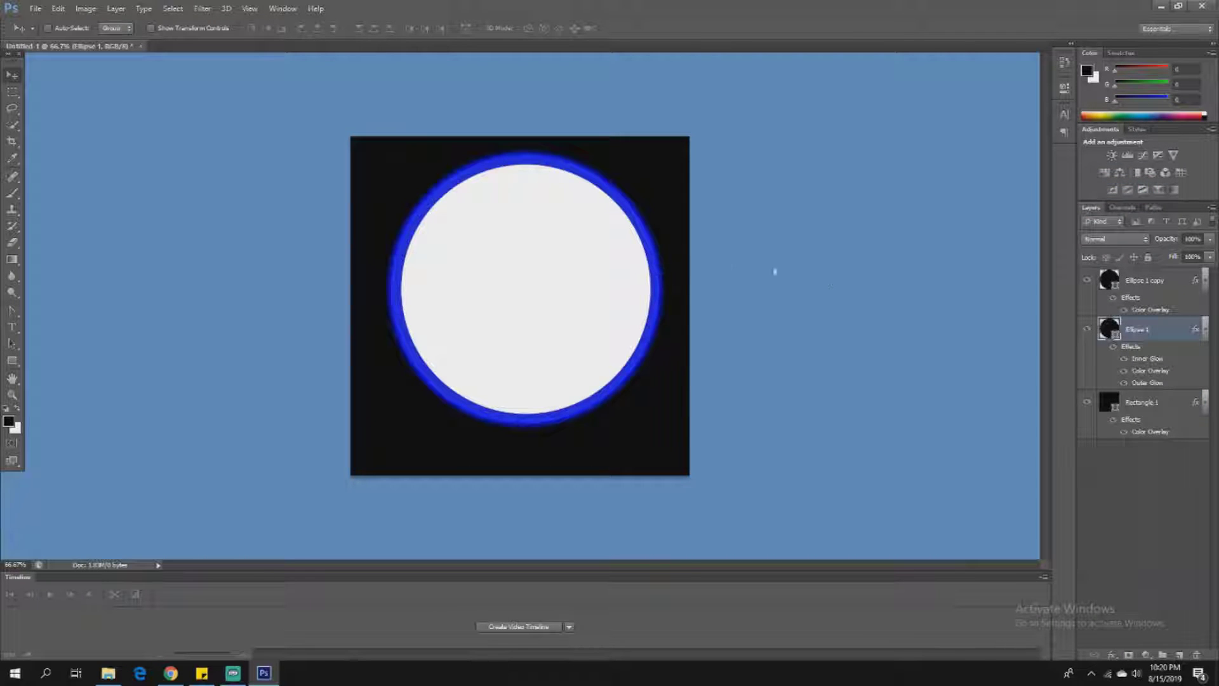
pyautogui.click(858, 380)
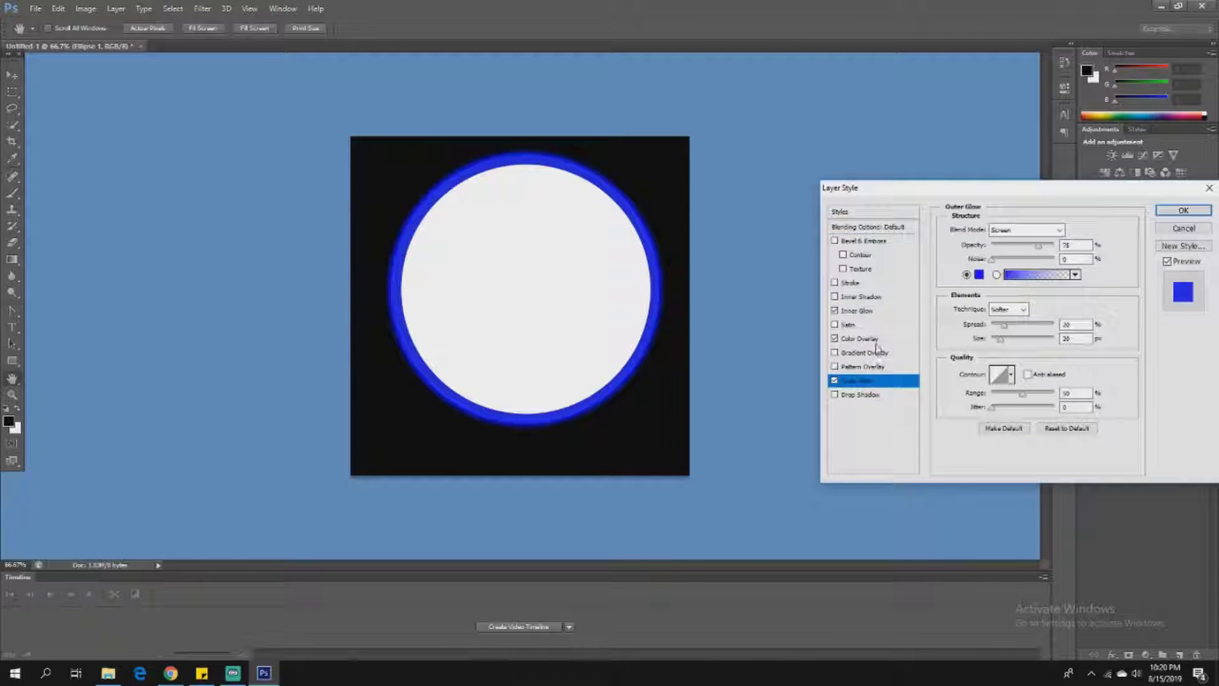
pyautogui.click(857, 311)
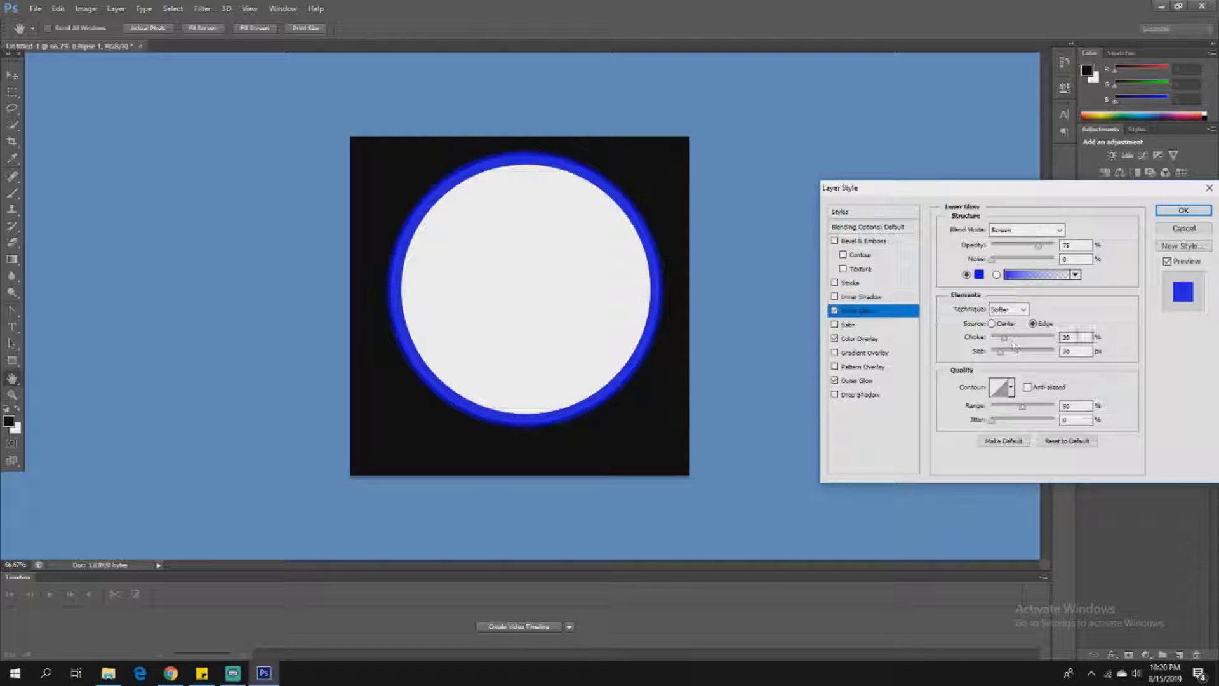
pyautogui.write('0')
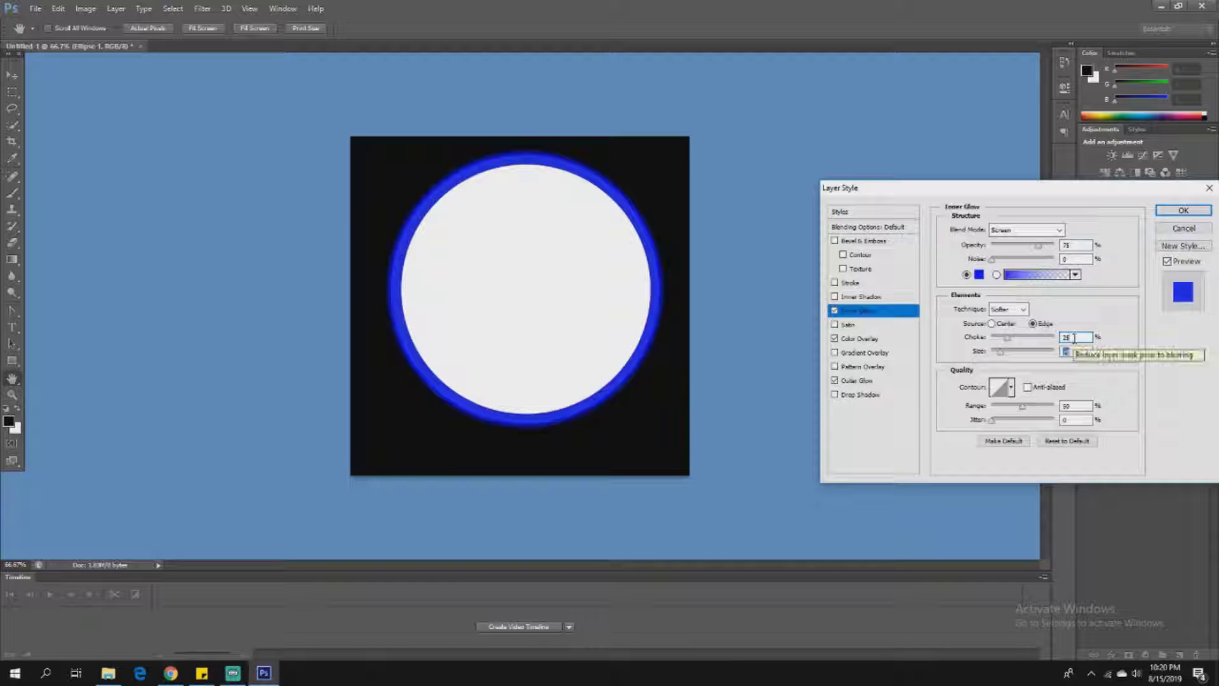
pyautogui.press('Tab')
pyautogui.press('Tab')
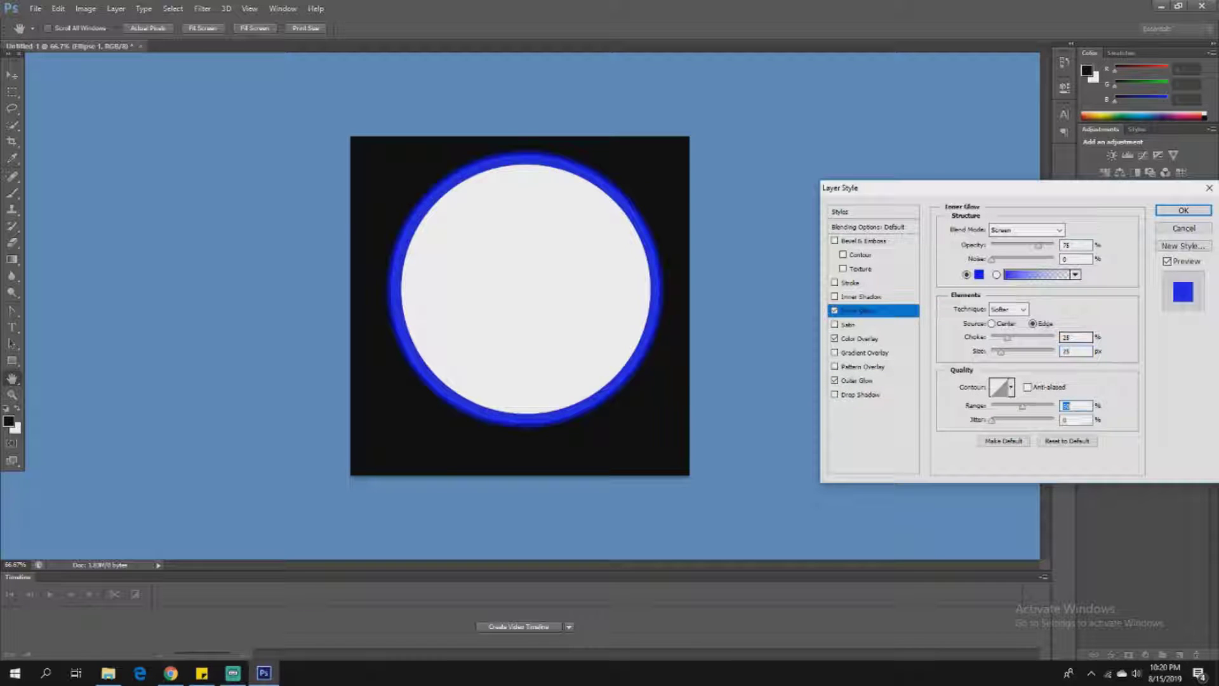
pyautogui.doubleClick(1083, 336)
pyautogui.write('30')
pyautogui.press('Tab')
# Step: Set the ring's Outer Glow value to 25 and apply the style
pyautogui.click(866, 380)
pyautogui.doubleClick(1076, 324)
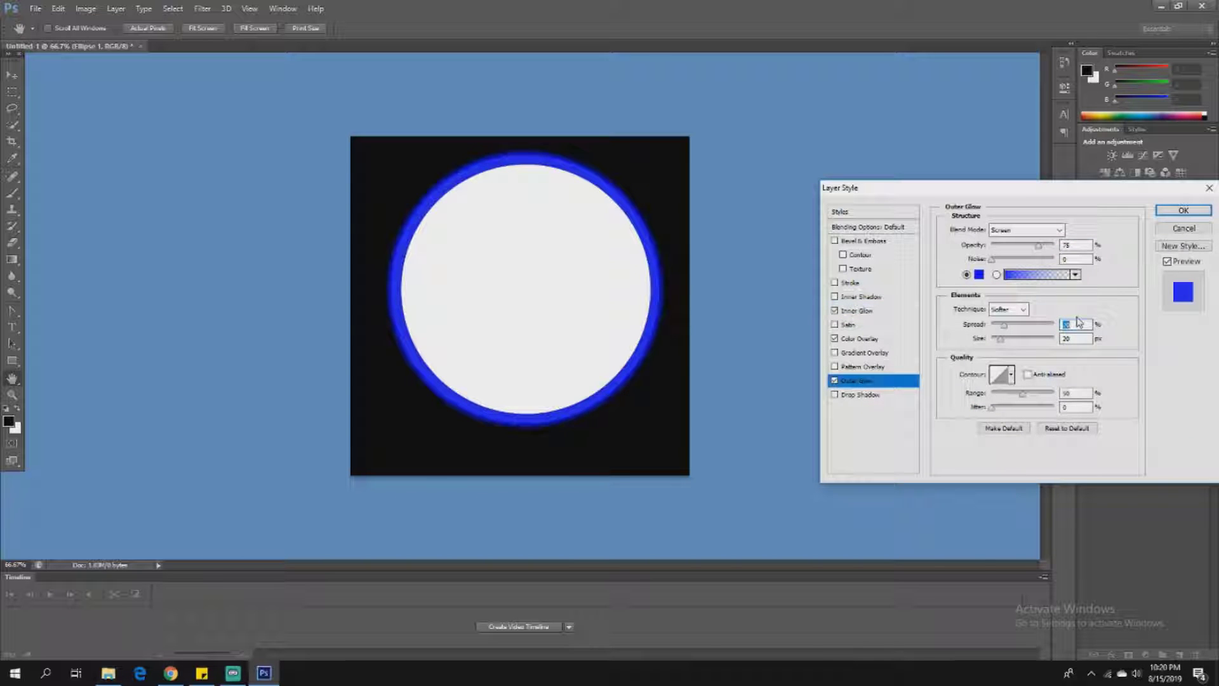
pyautogui.write('25')
pyautogui.press('Return')
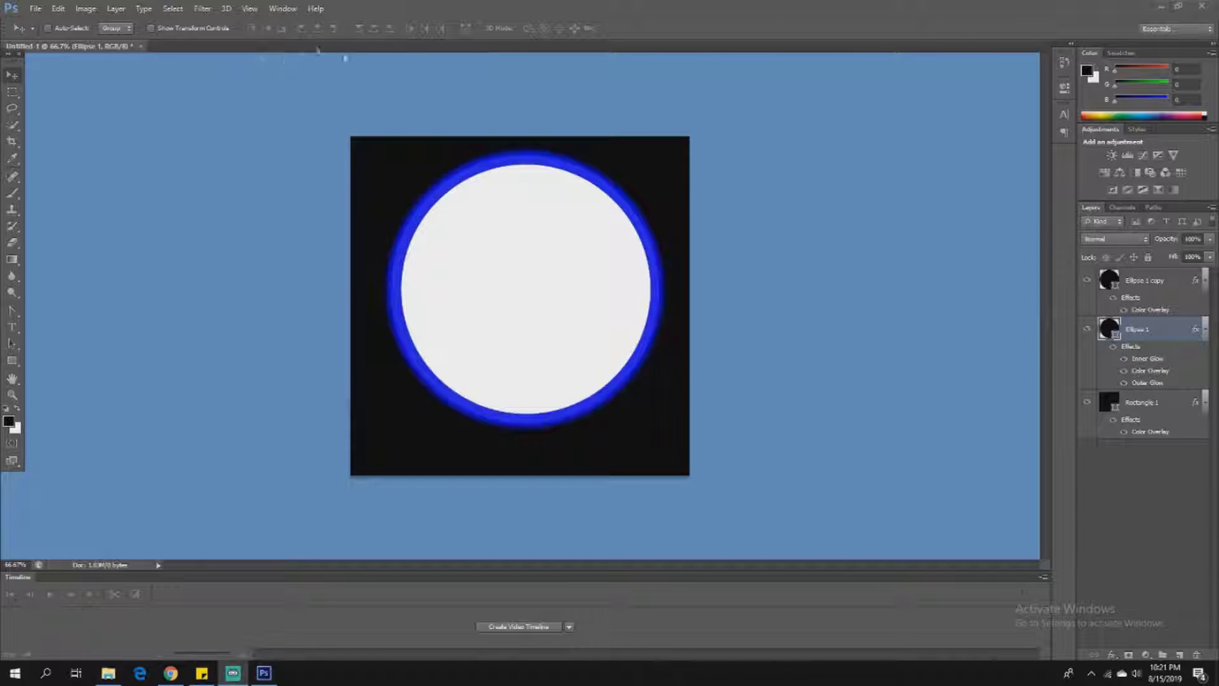
# Step: Switch to the web browser and load dafont.com in a new tab
pyautogui.hotkey('alt', 'Tab')
pyautogui.hotkey('alt', 'Tab')
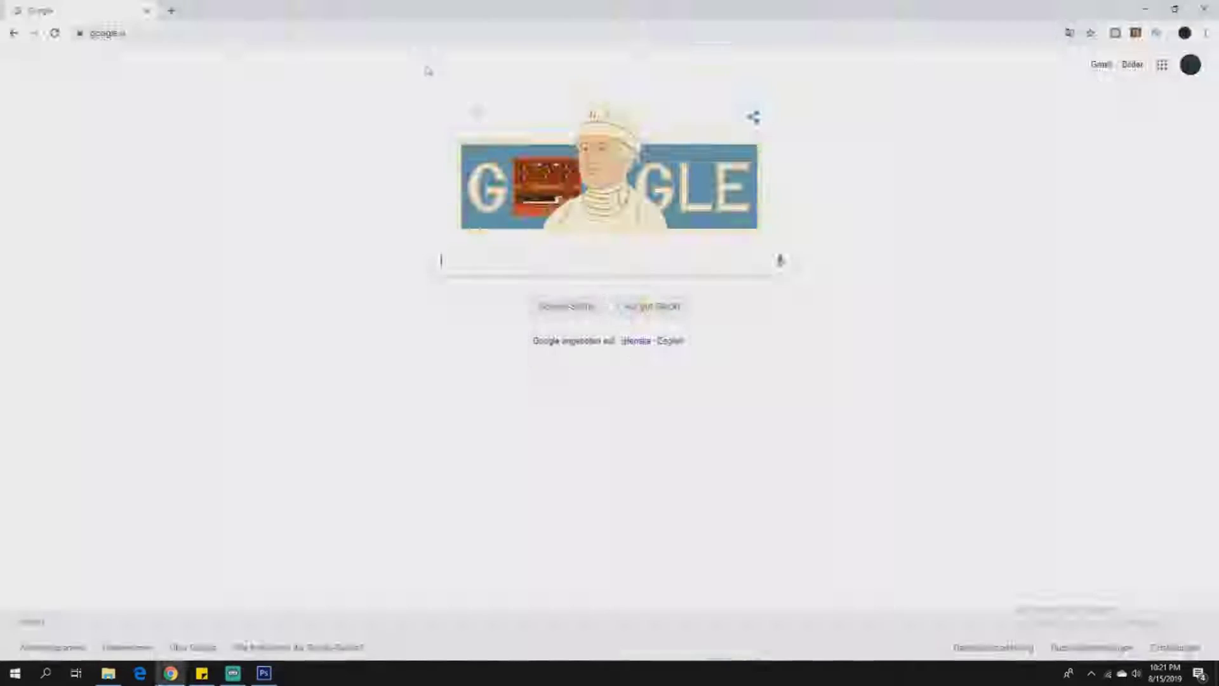
pyautogui.click(180, 13)
pyautogui.write('dafont.com')
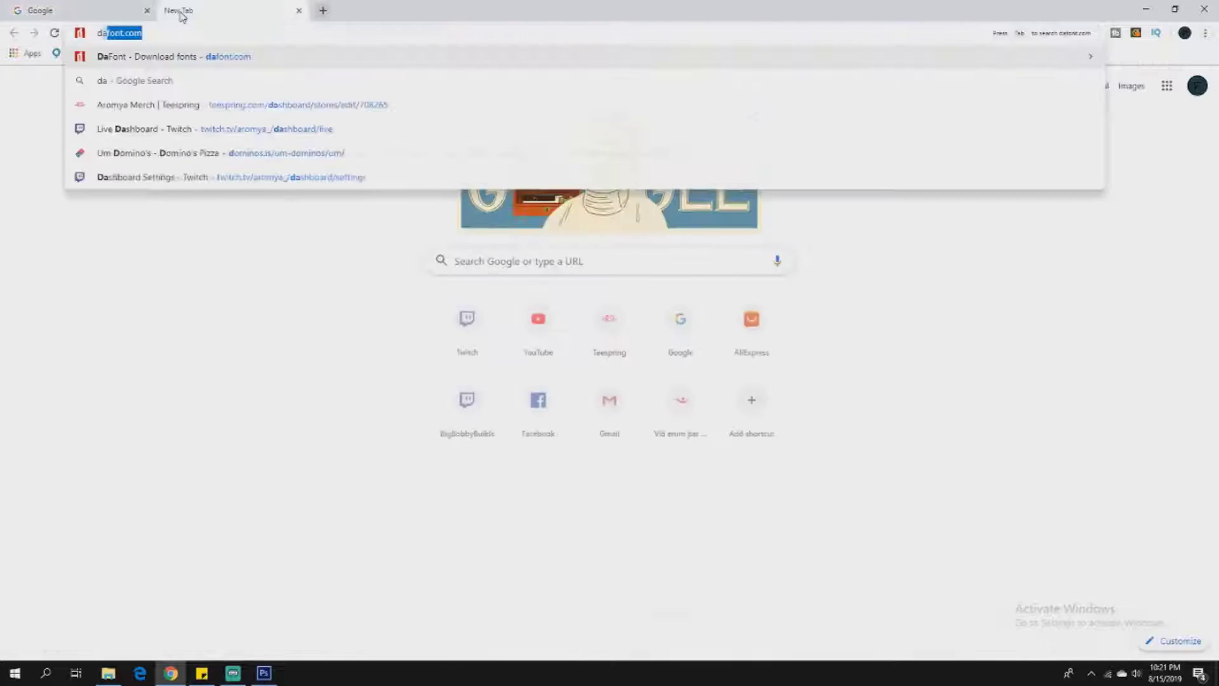
pyautogui.press('Return')
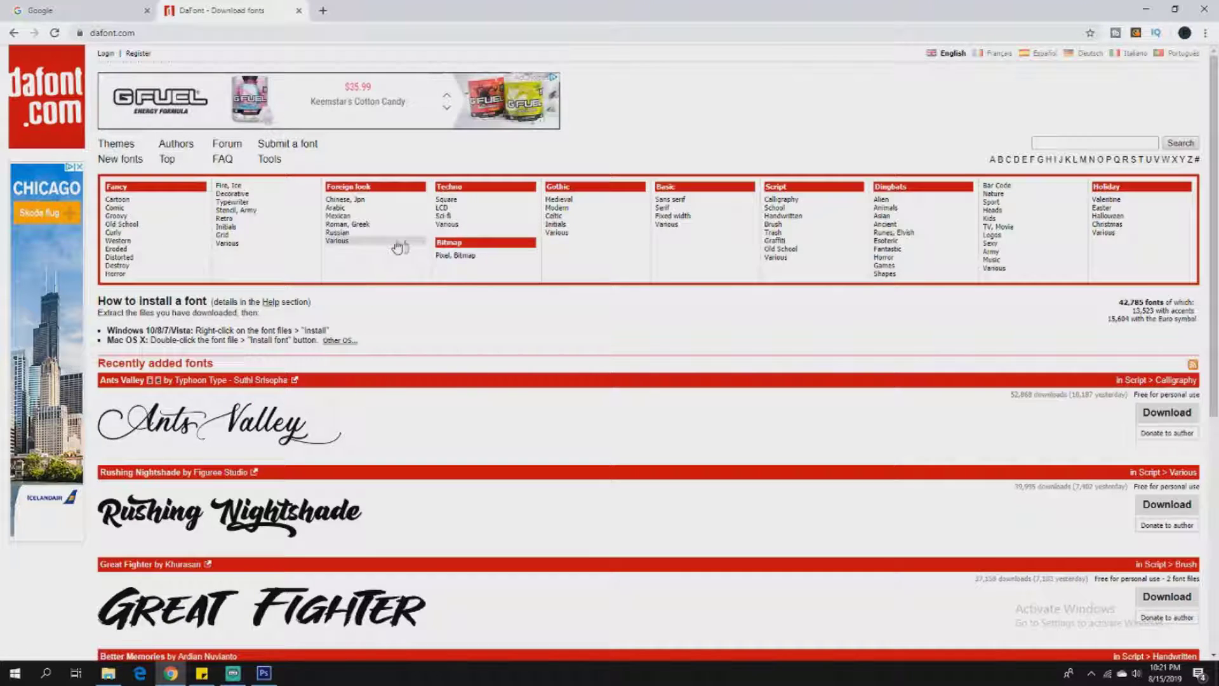
pyautogui.scroll(-6, 419, 352)
pyautogui.scroll(6, 419, 352)
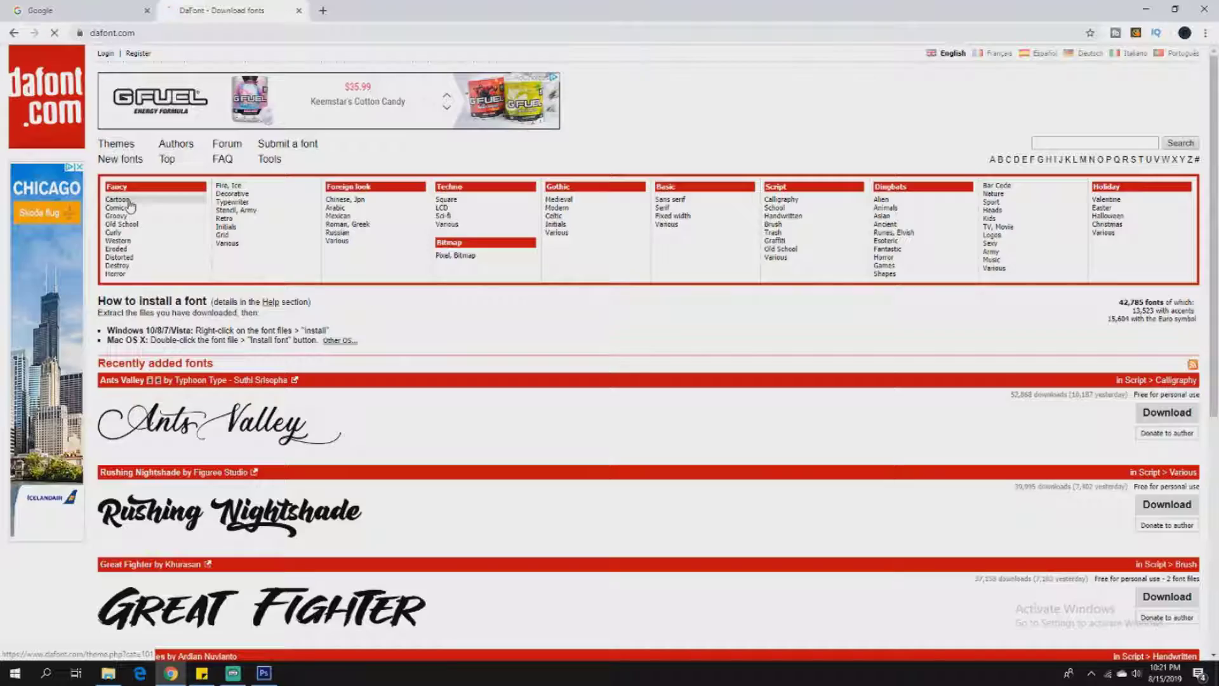
pyautogui.scroll(-9, 609, 350)
pyautogui.scroll(6, 609, 350)
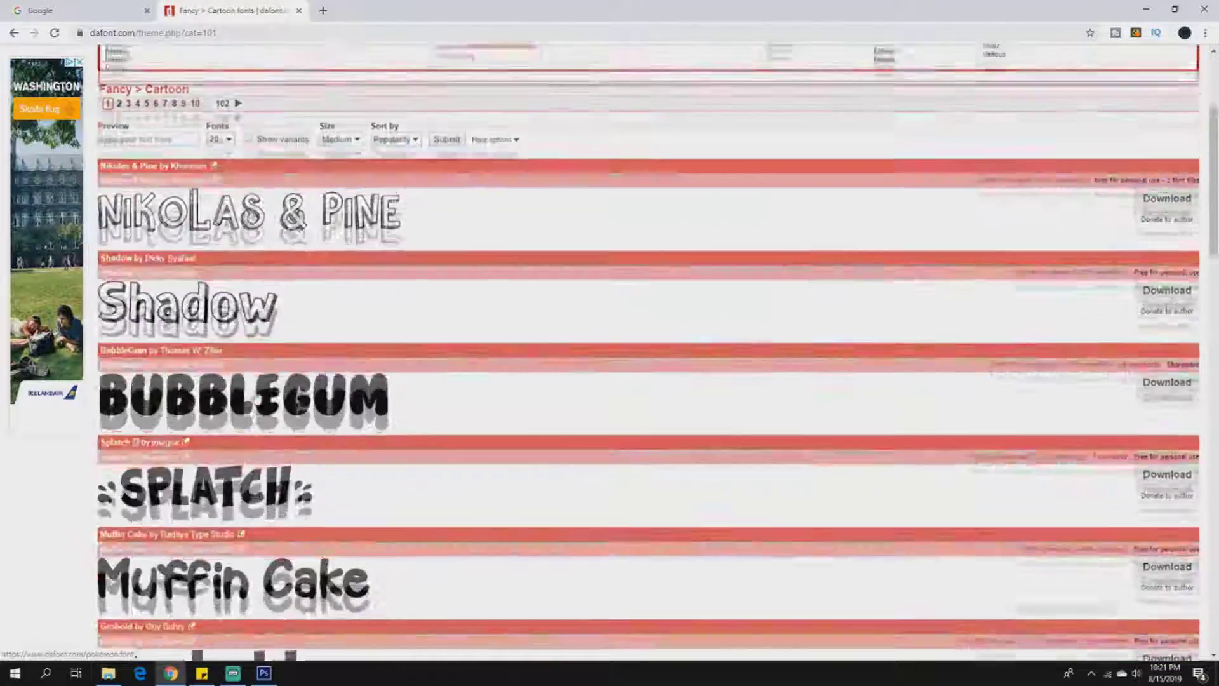
pyautogui.scroll(3, 419, 236)
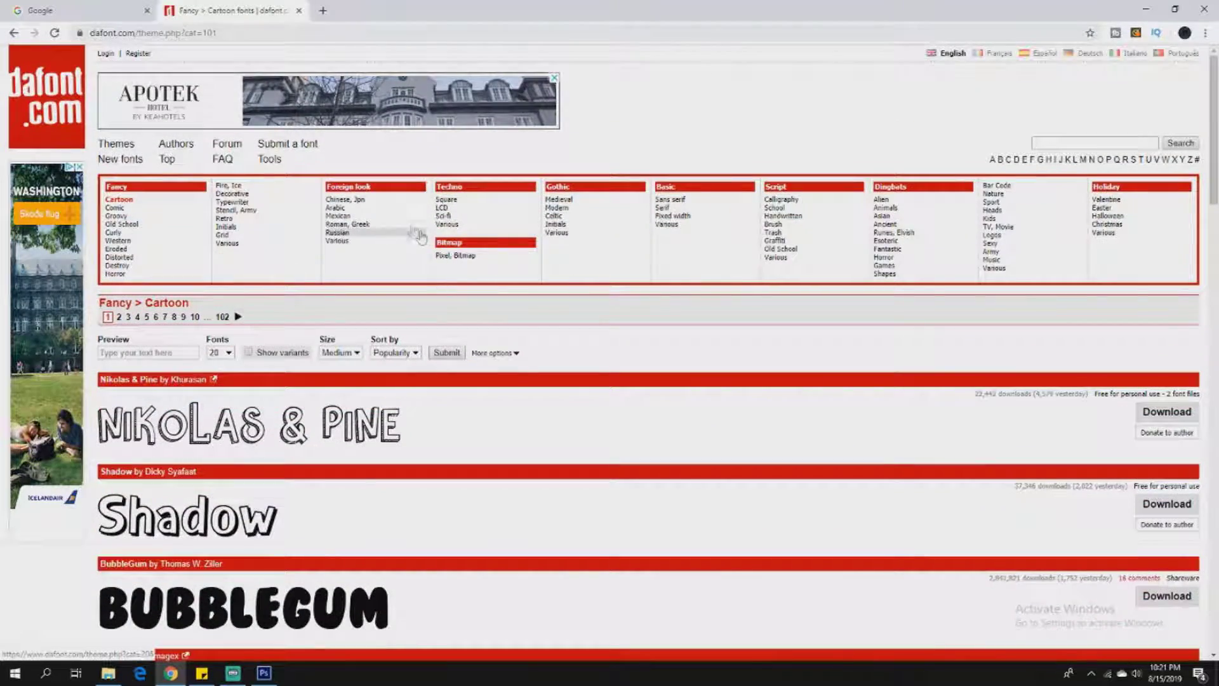
# Step: Browse the font previews in the Techno Sci-fi category
pyautogui.click(444, 216)
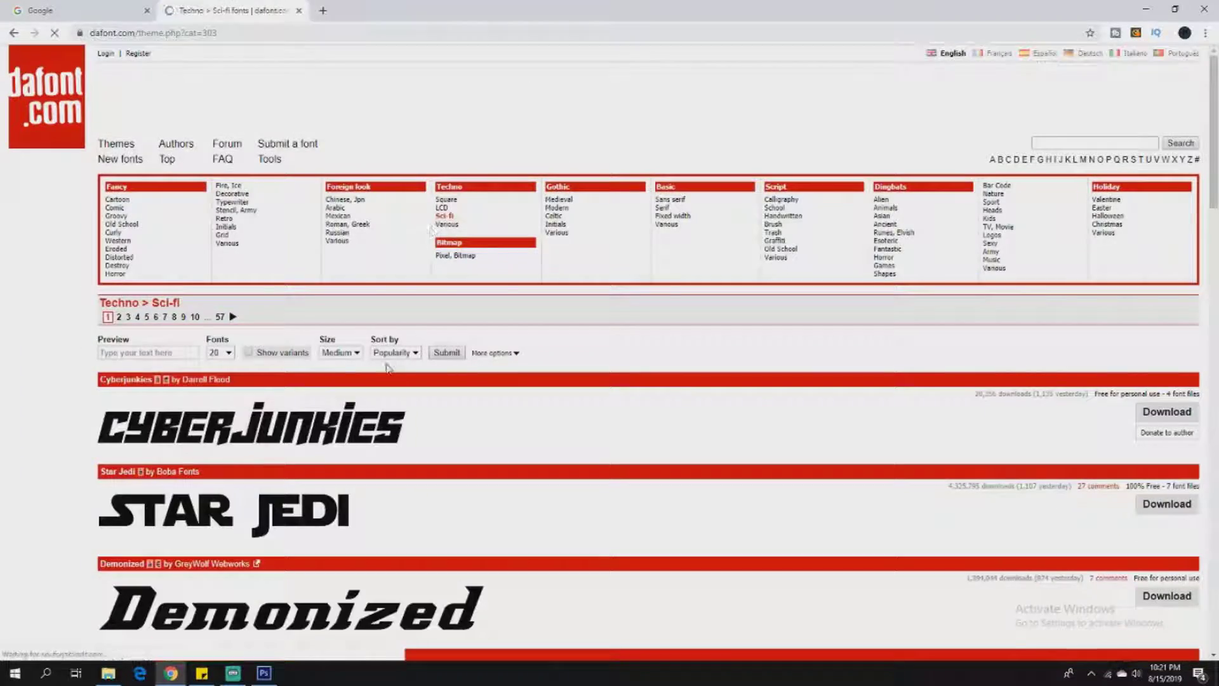
pyautogui.scroll(-7, 388, 367)
pyautogui.scroll(-3, 254, 317)
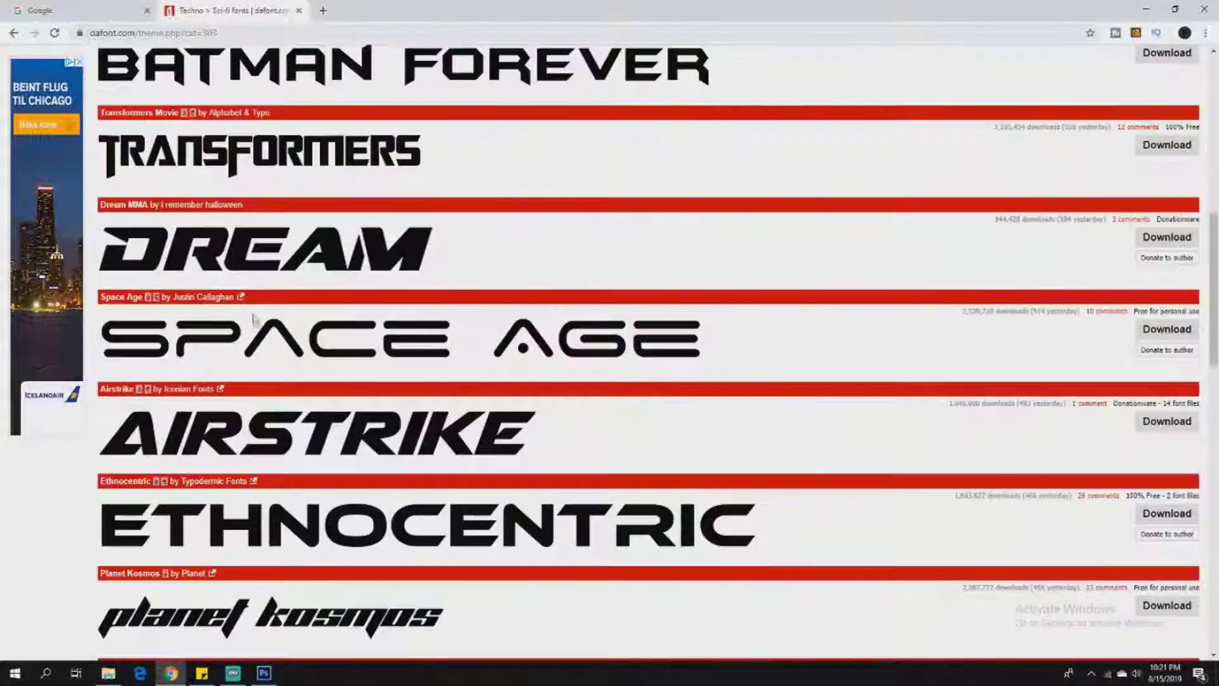
pyautogui.scroll(-4, 253, 317)
pyautogui.scroll(-3, 230, 302)
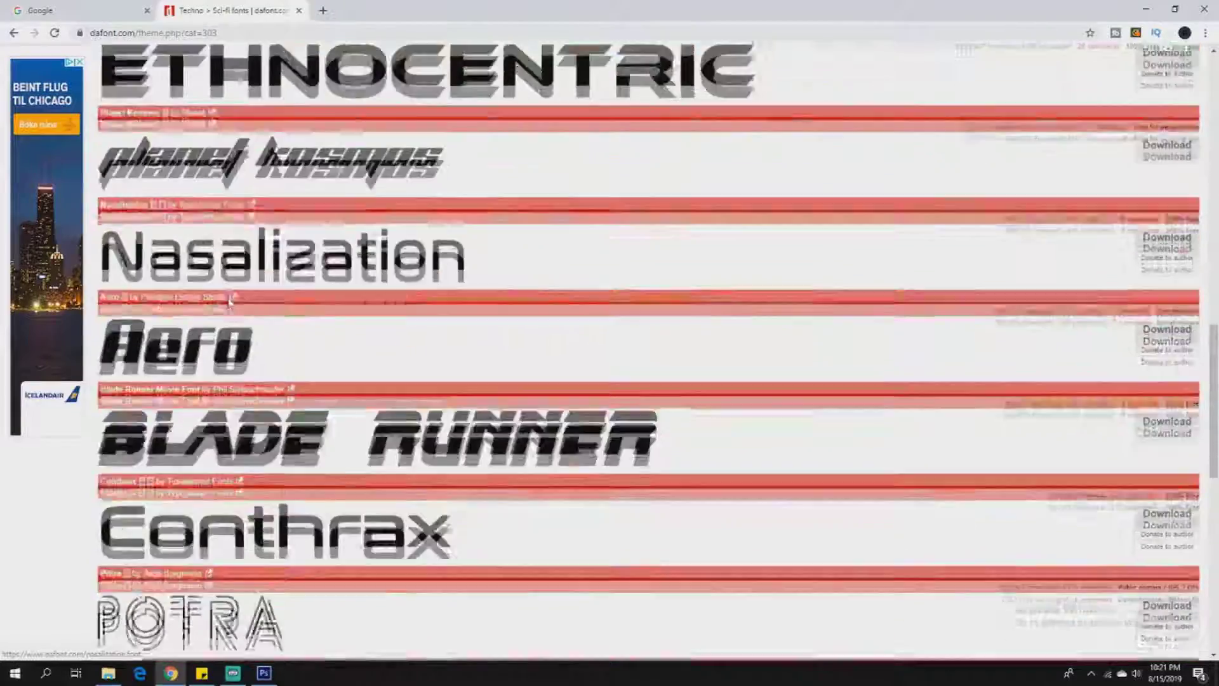
pyautogui.scroll(-3, 230, 303)
pyautogui.scroll(-8, 229, 302)
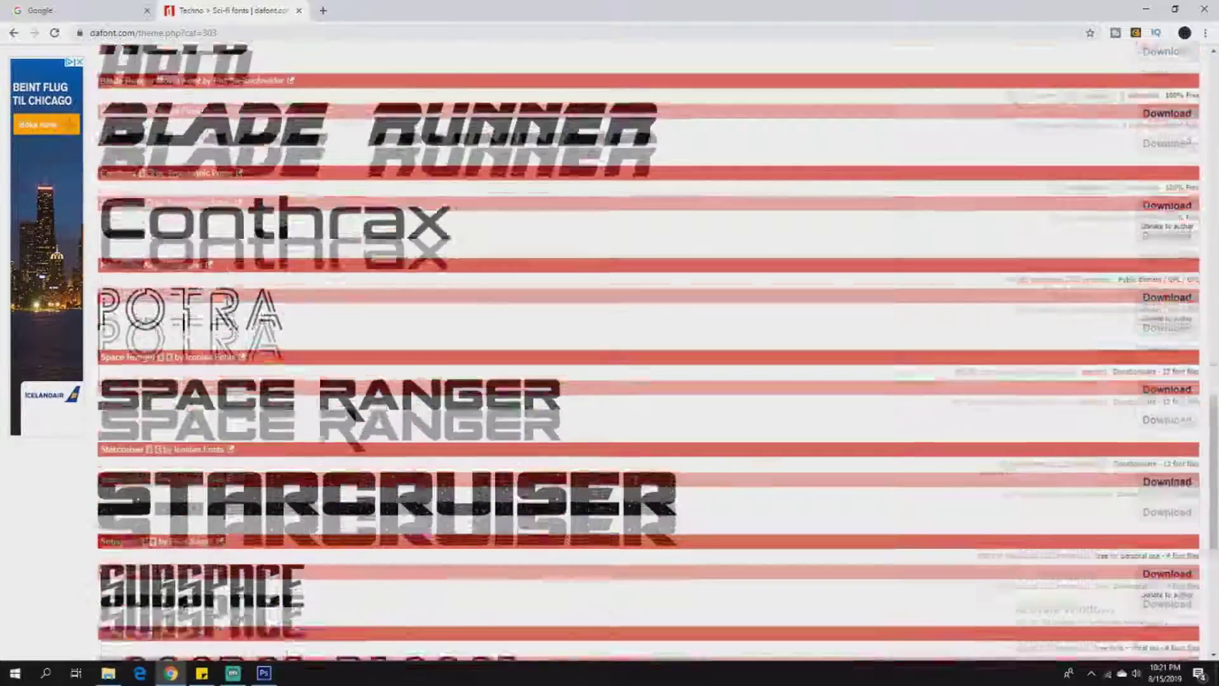
pyautogui.scroll(15, 309, 368)
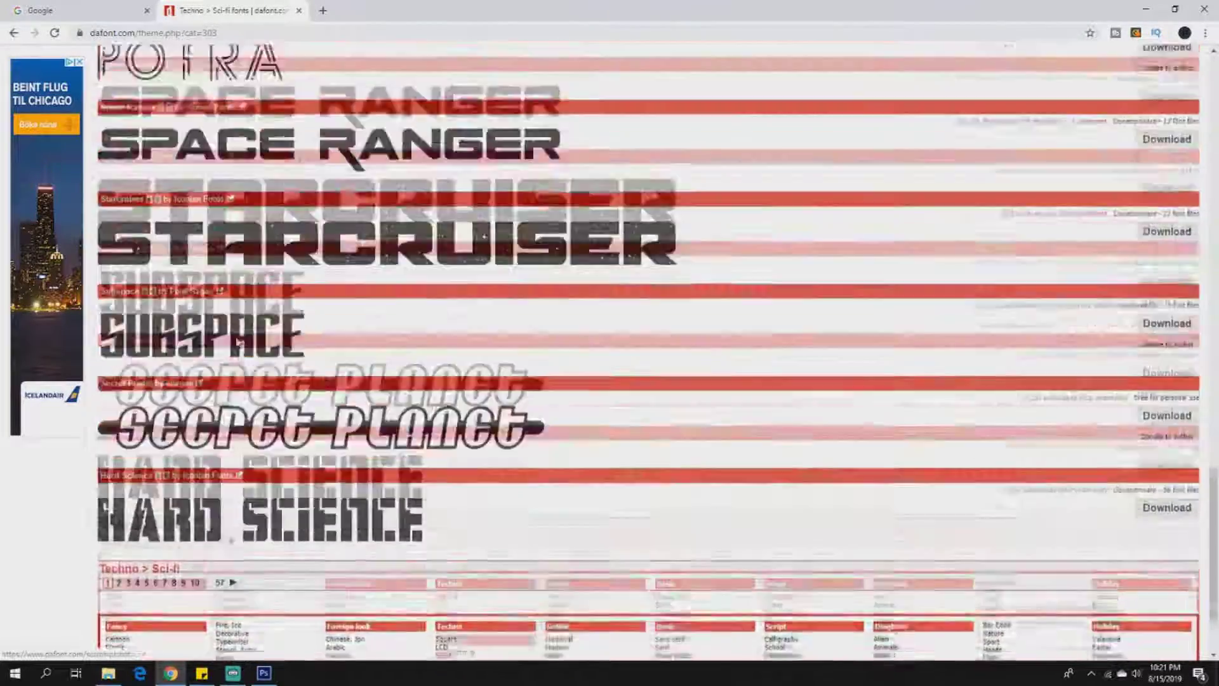
pyautogui.scroll(5, 243, 327)
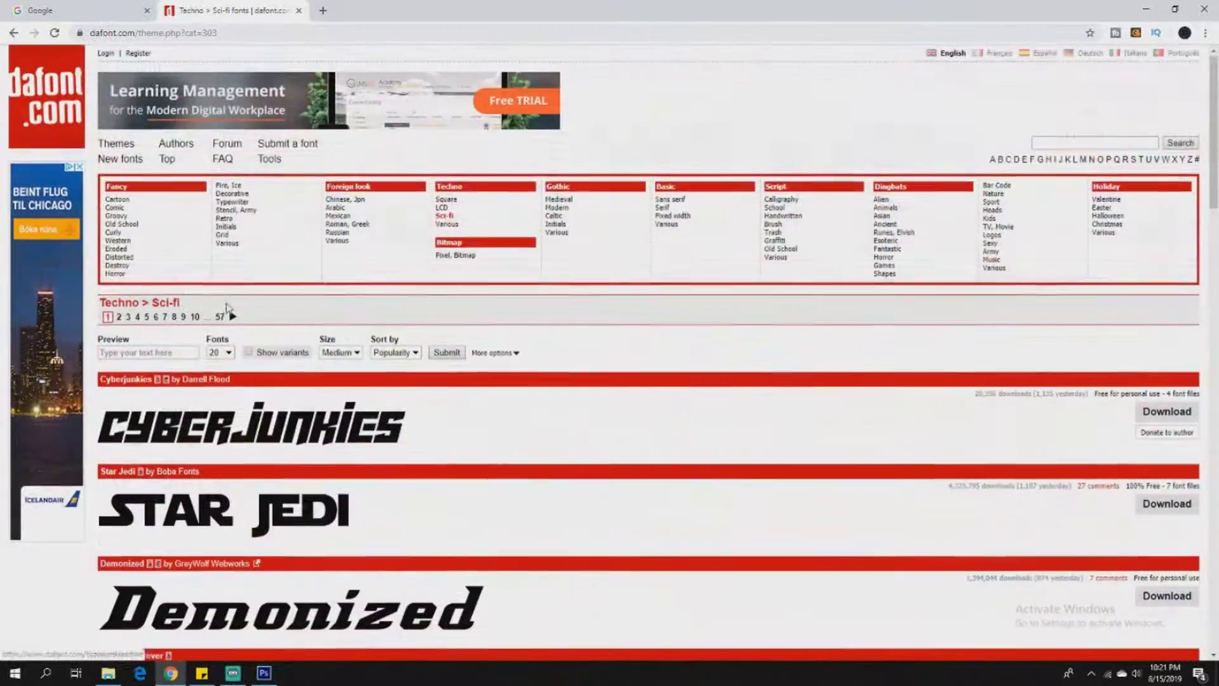
# Step: Browse the Techno LCD and Various categories, then return to the Photoshop document
pyautogui.click(441, 207)
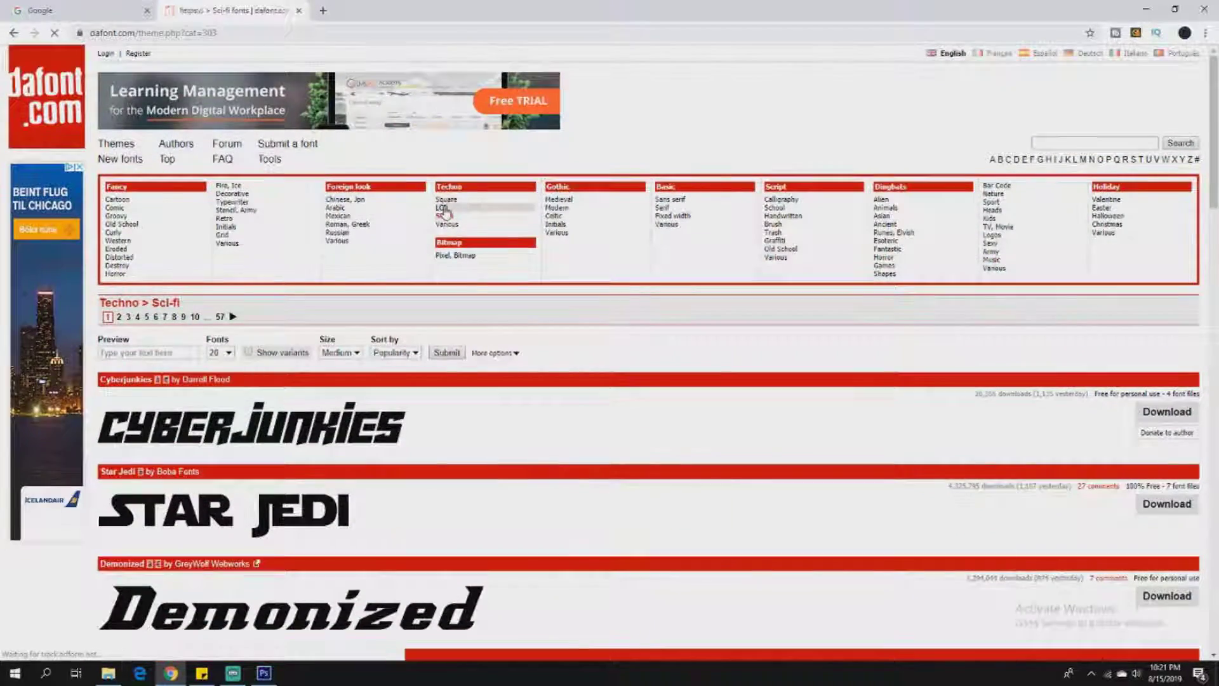
pyautogui.click(456, 226)
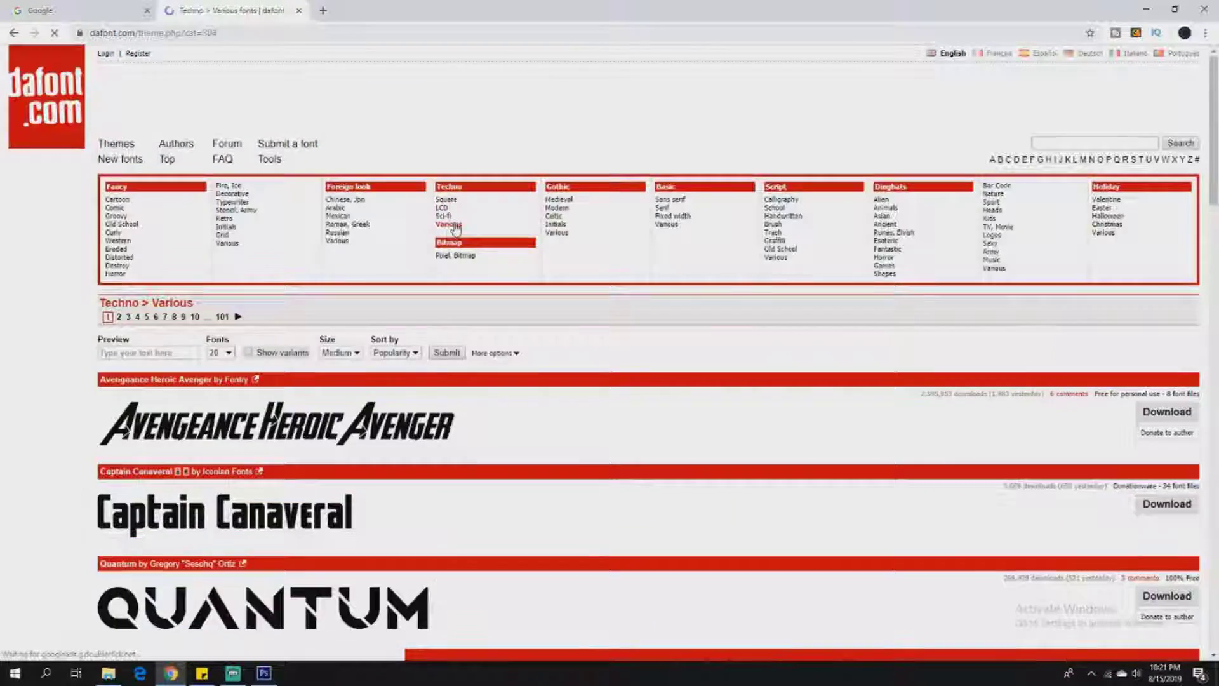
pyautogui.scroll(-8, 325, 295)
pyautogui.scroll(-4, 325, 296)
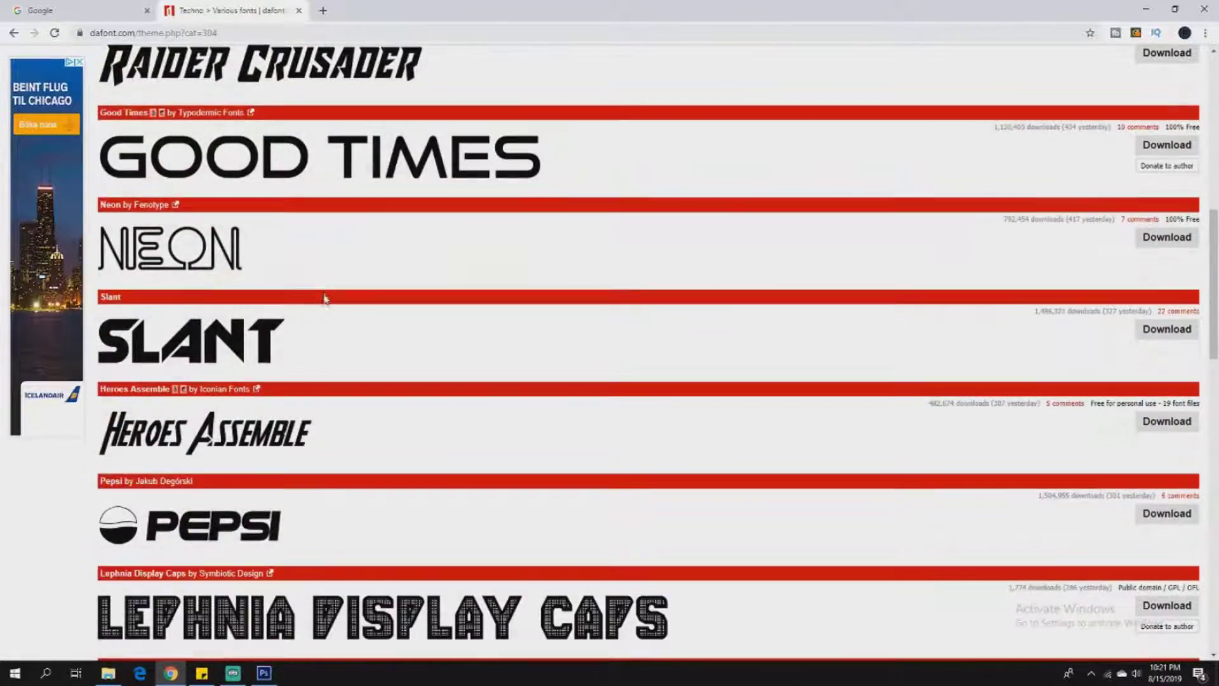
pyautogui.scroll(-4, 162, 324)
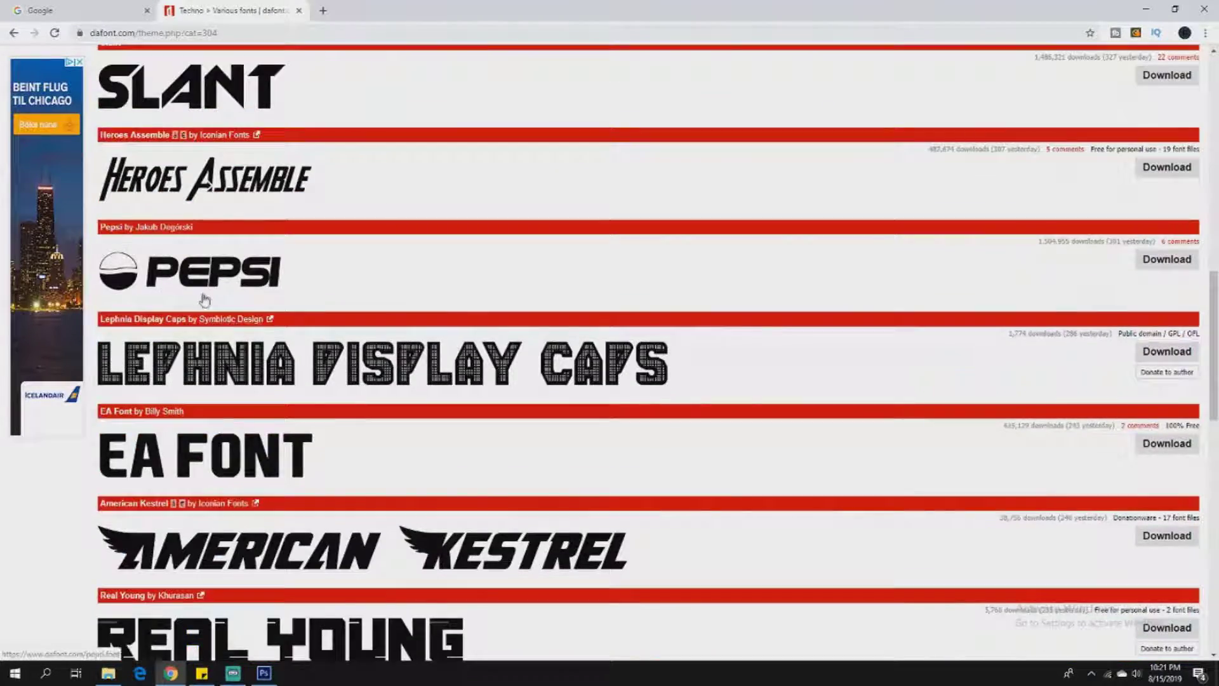
pyautogui.scroll(-4, 163, 324)
pyautogui.scroll(-4, 216, 297)
pyautogui.scroll(3, 217, 299)
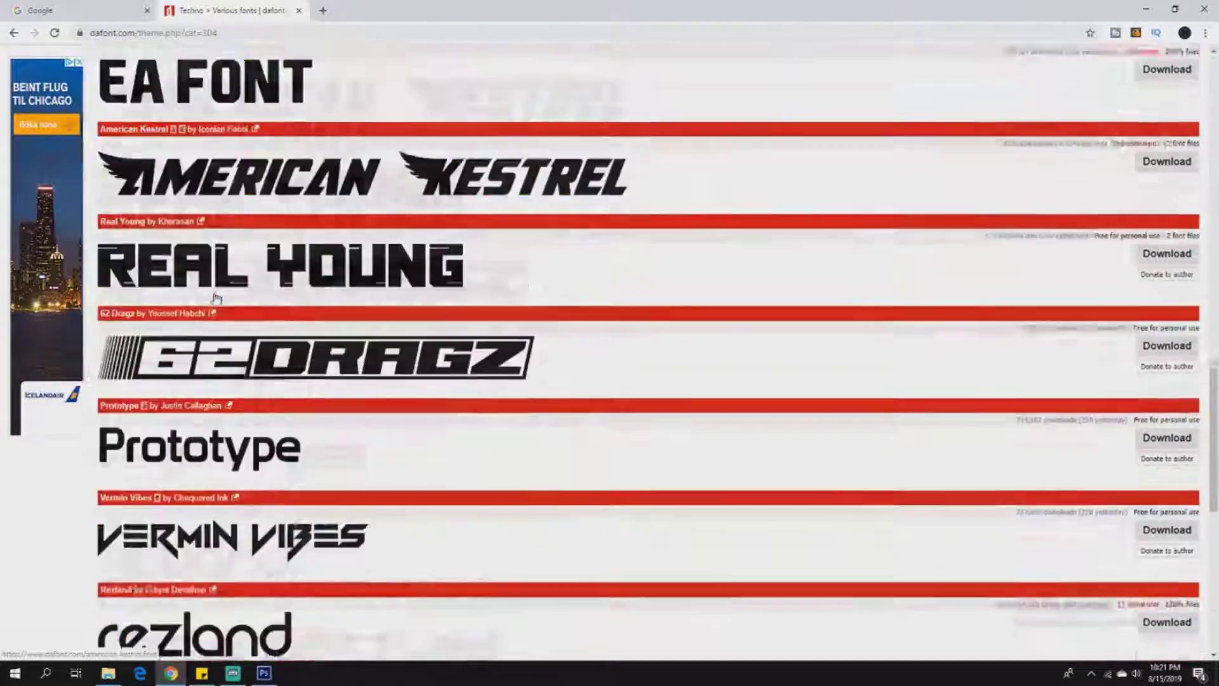
pyautogui.scroll(-2, 216, 300)
pyautogui.scroll(-1, 203, 302)
pyautogui.scroll(5, 189, 305)
pyautogui.scroll(15, 189, 304)
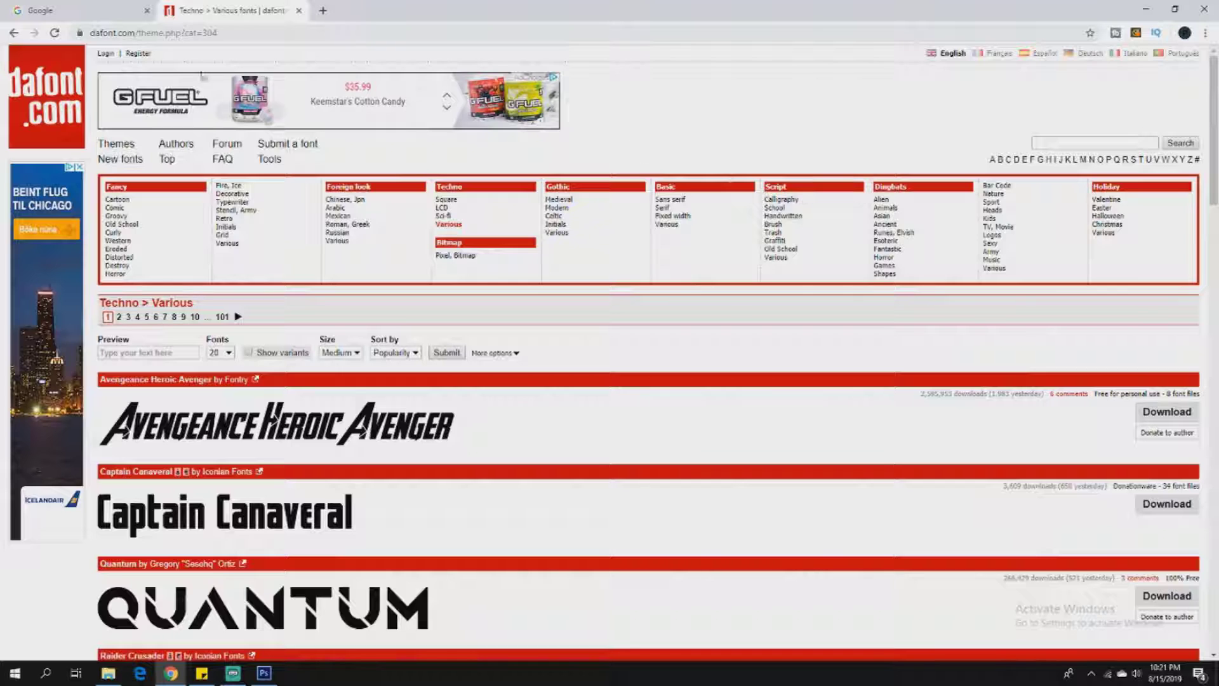
pyautogui.click(260, 676)
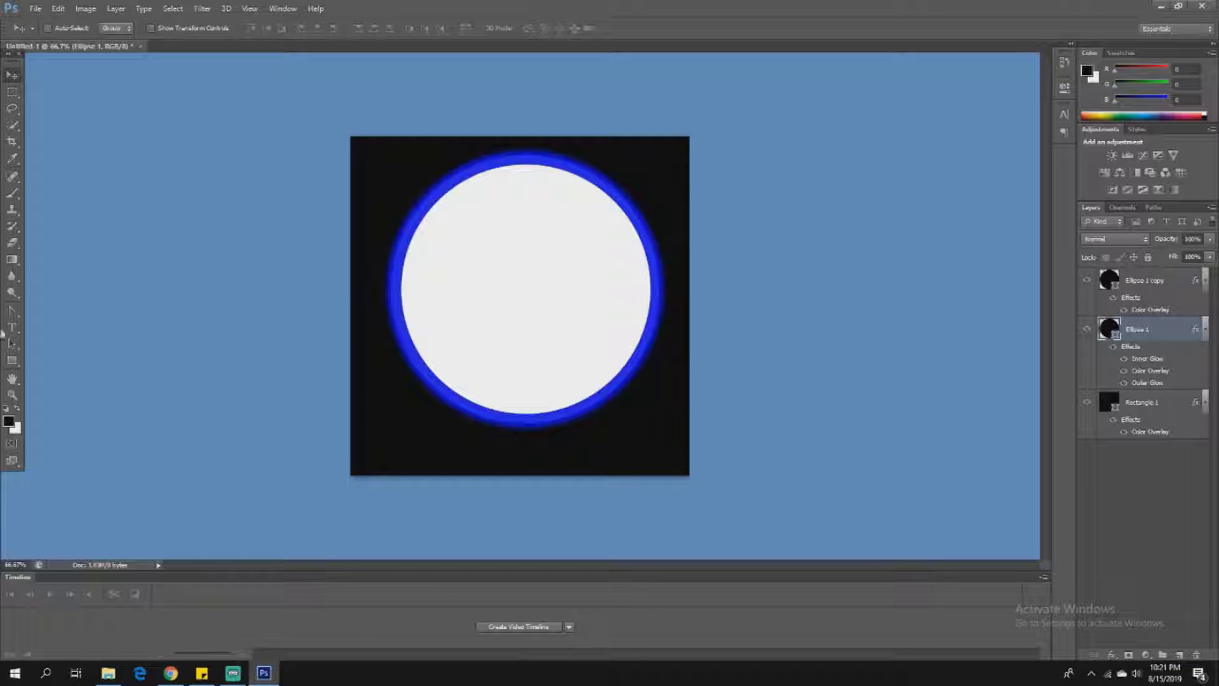
# Step: Type AA along the circle's ellipse path and commit it
pyautogui.click(11, 327)
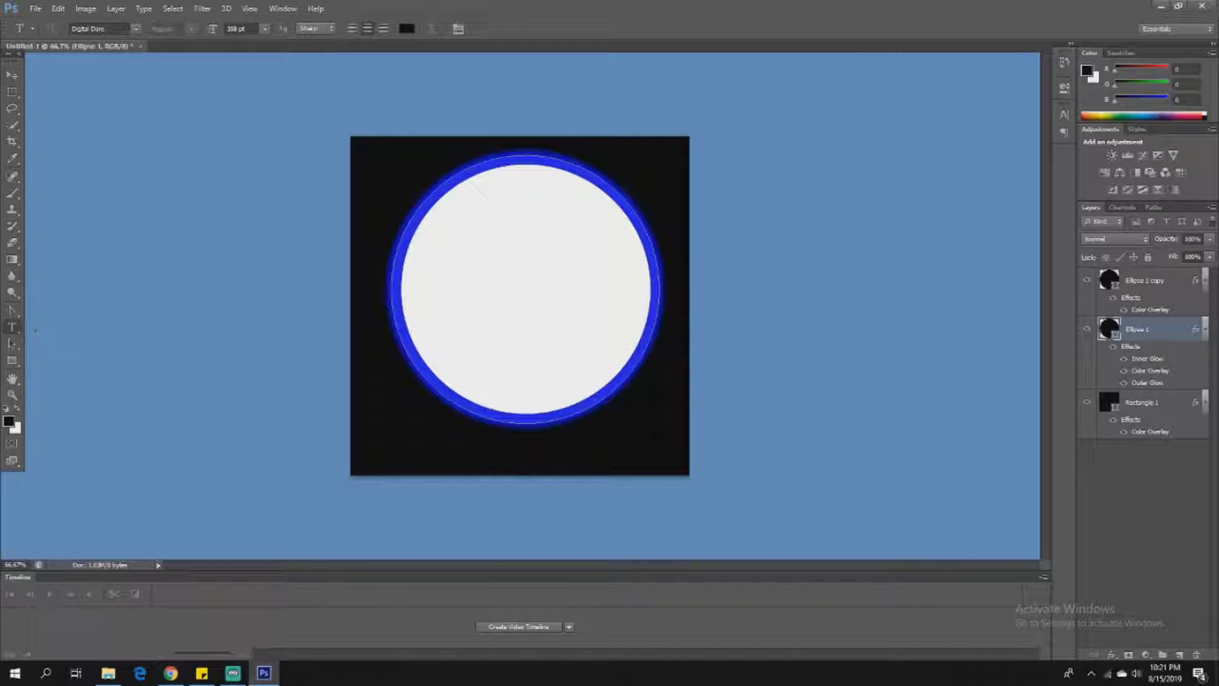
pyautogui.click(539, 296)
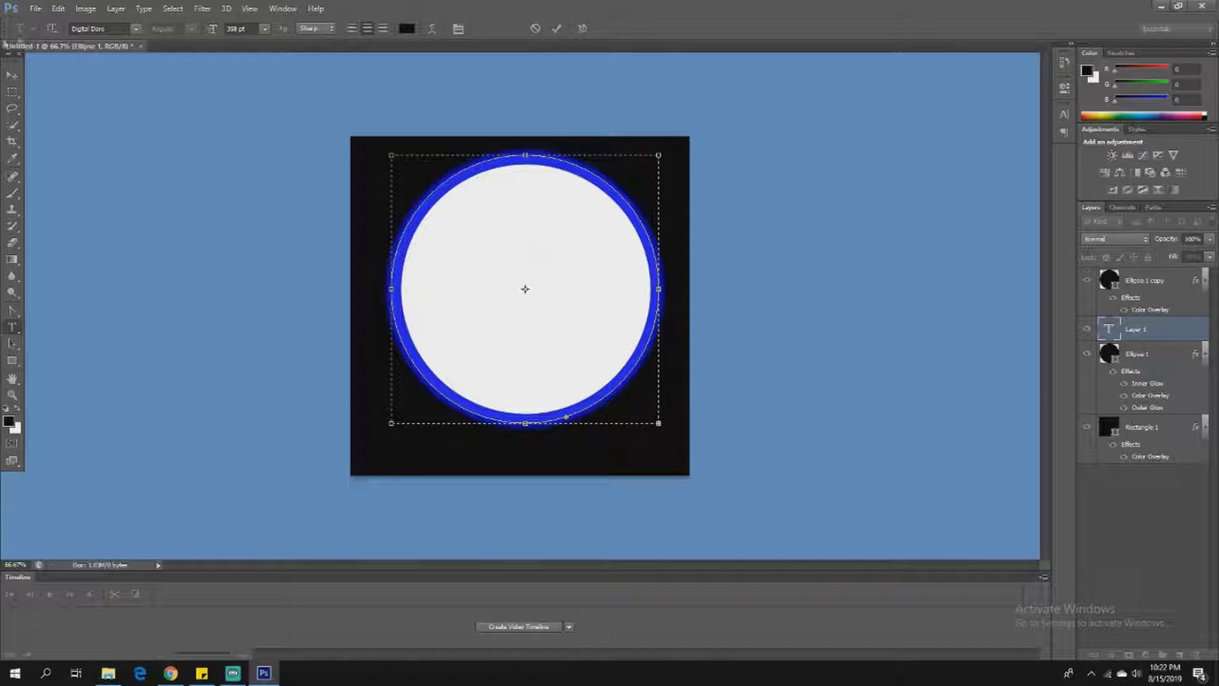
pyautogui.hotkey('ctrl', 'Return')
pyautogui.press('v')
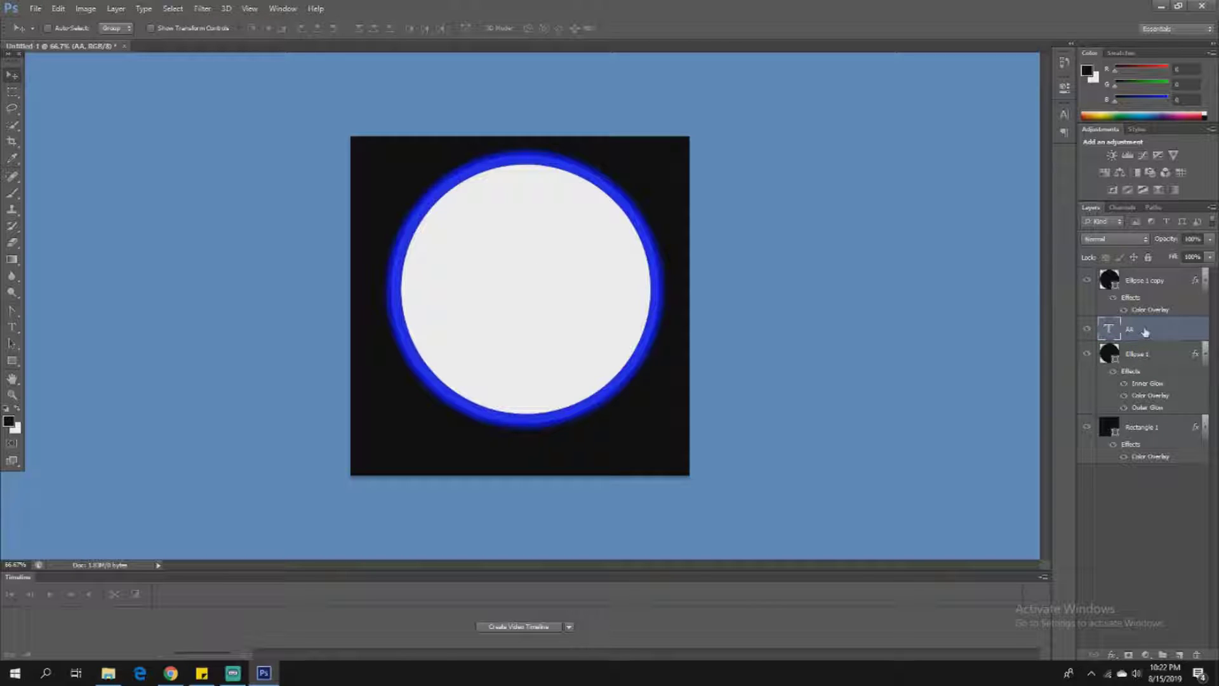
# Step: Add a Color Overlay layer style to the AA text layer
pyautogui.doubleClick(1110, 329)
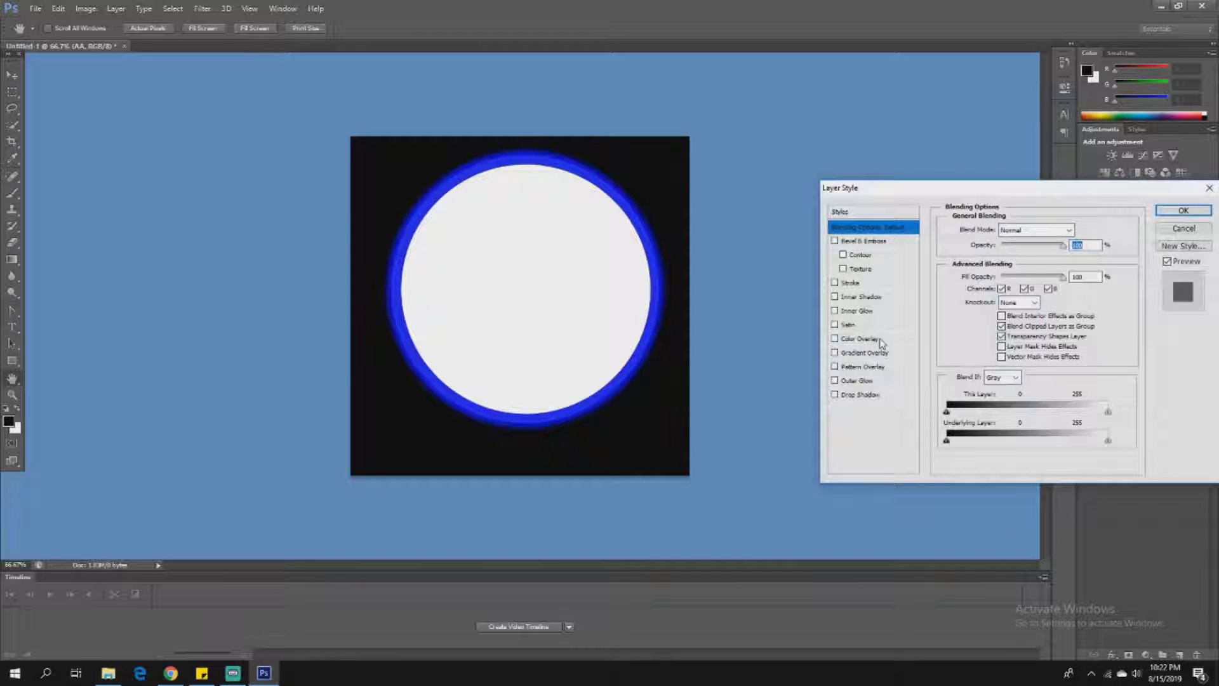
pyautogui.click(880, 341)
pyautogui.click(1181, 210)
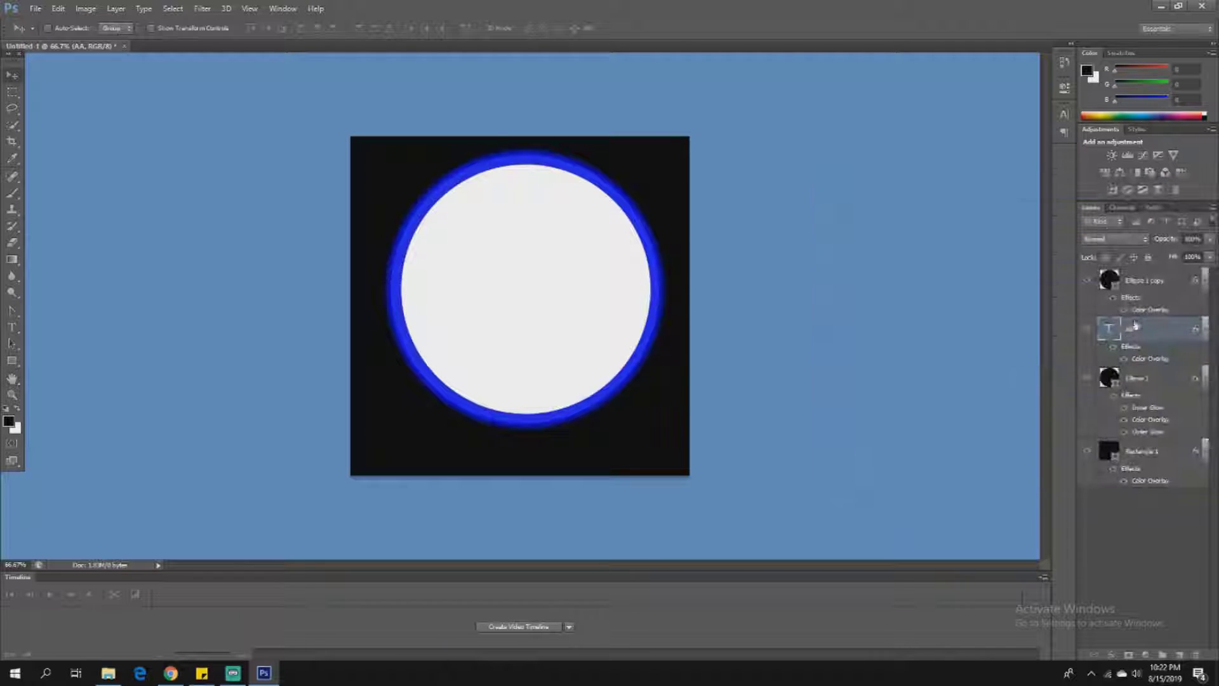
pyautogui.doubleClick(1118, 330)
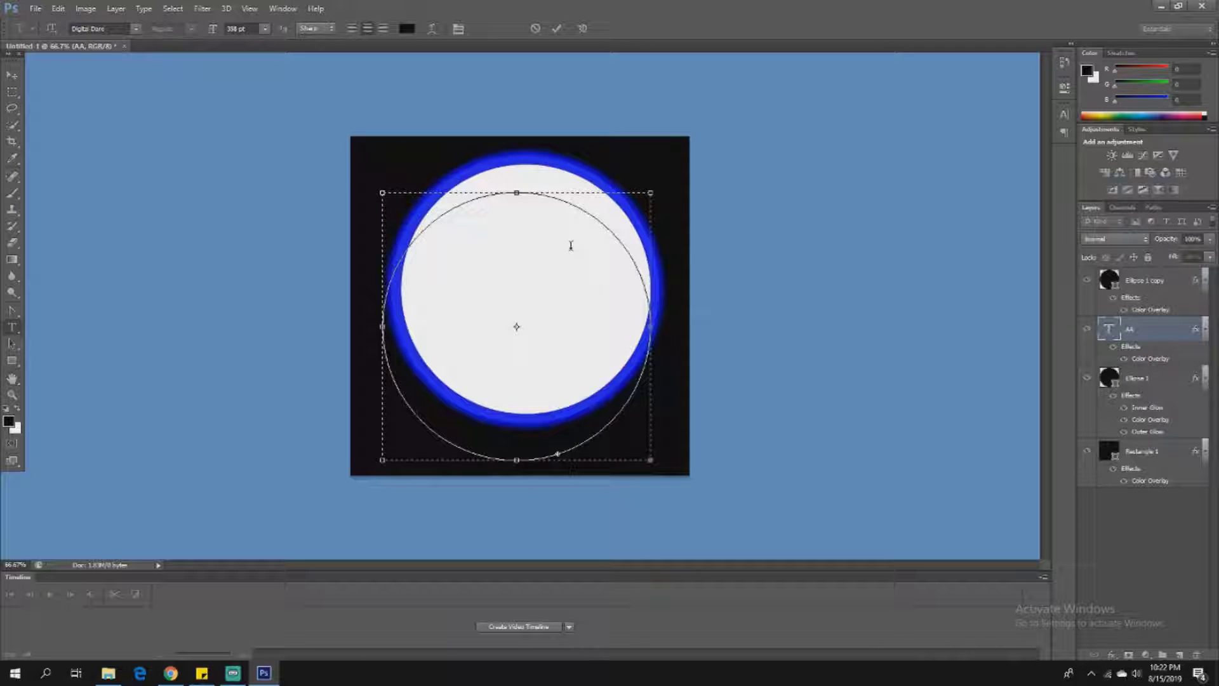
# Step: Move the AA layer to the top of the stack and resize its text to 36 pt
pyautogui.moveTo(1134, 329); pyautogui.dragTo(1135, 279)
pyautogui.press('v')
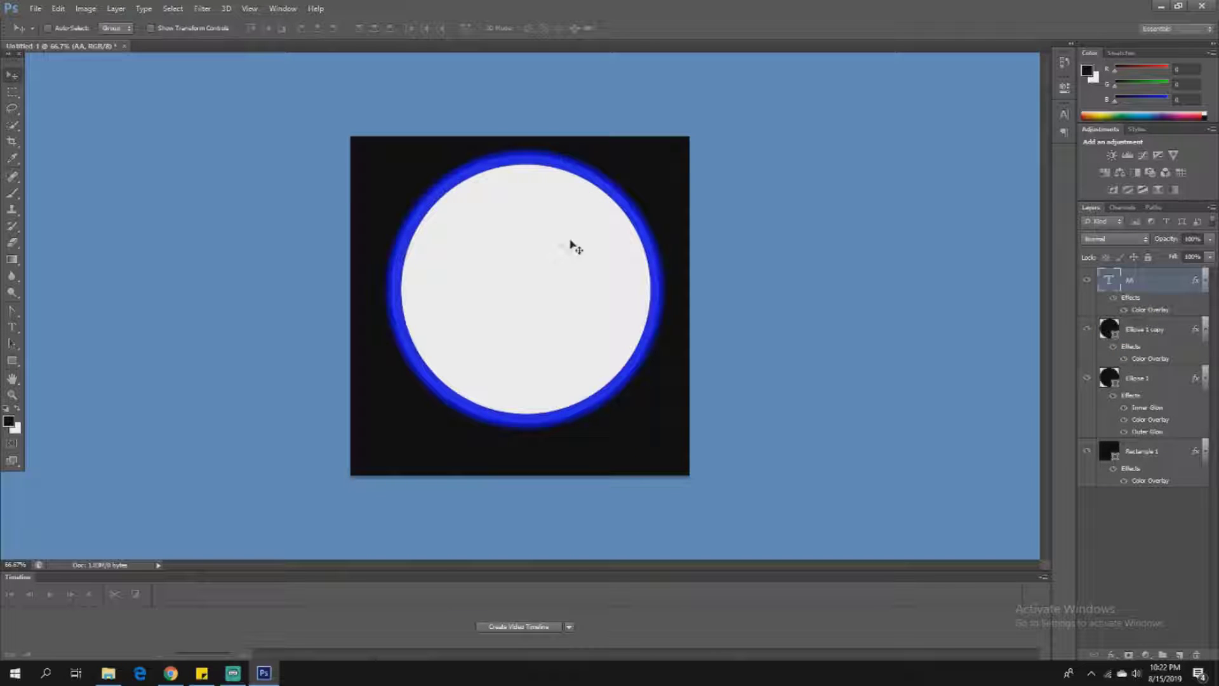
pyautogui.press('t')
pyautogui.click(459, 262)
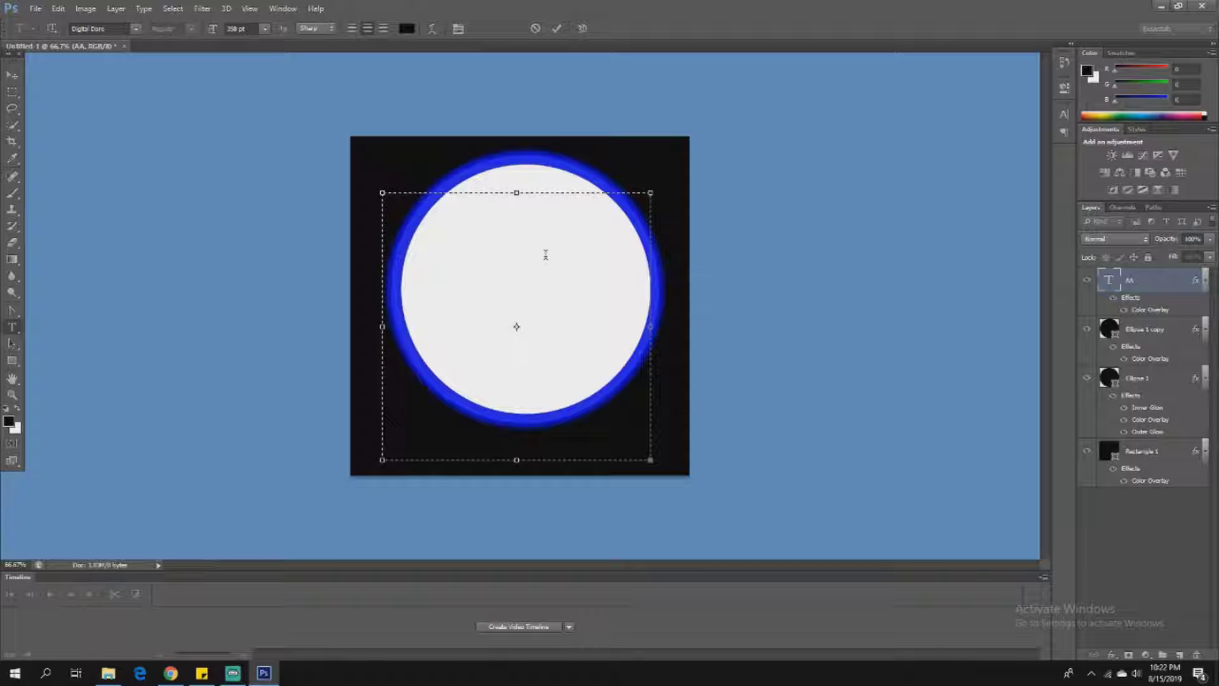
pyautogui.click(264, 28)
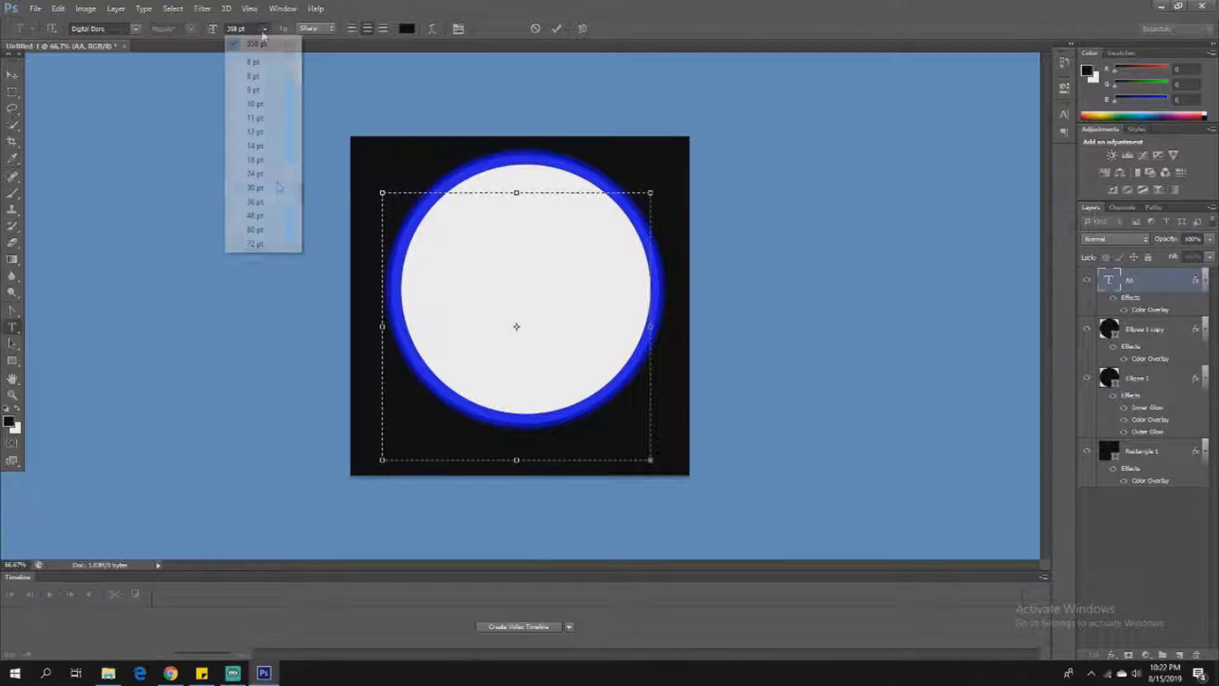
pyautogui.click(264, 204)
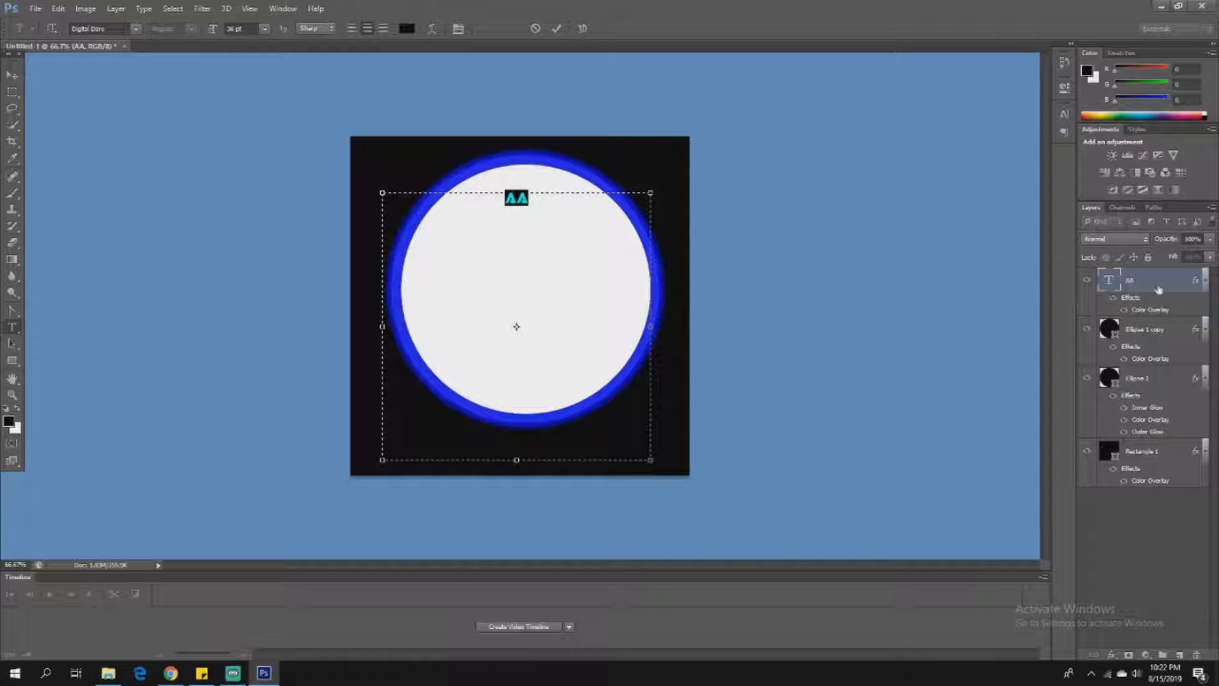
pyautogui.click(12, 75)
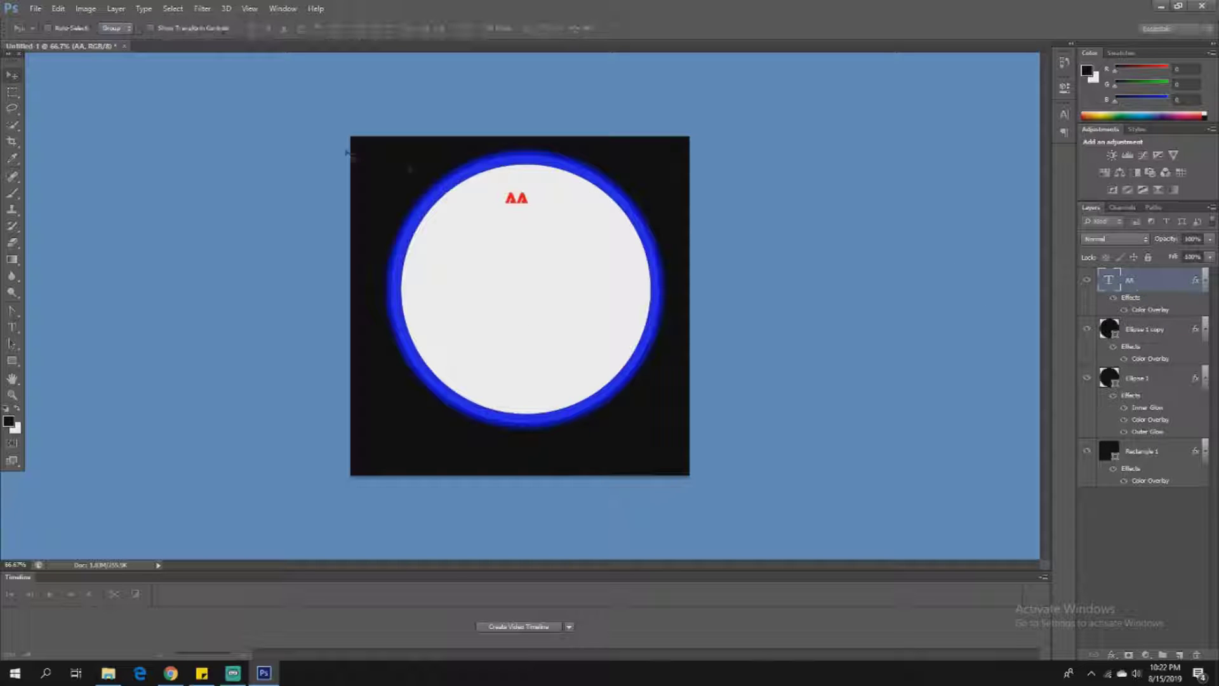
# Step: Delete one letter so a single A remains, and change its font size
pyautogui.doubleClick(1106, 285)
pyautogui.press('Right')
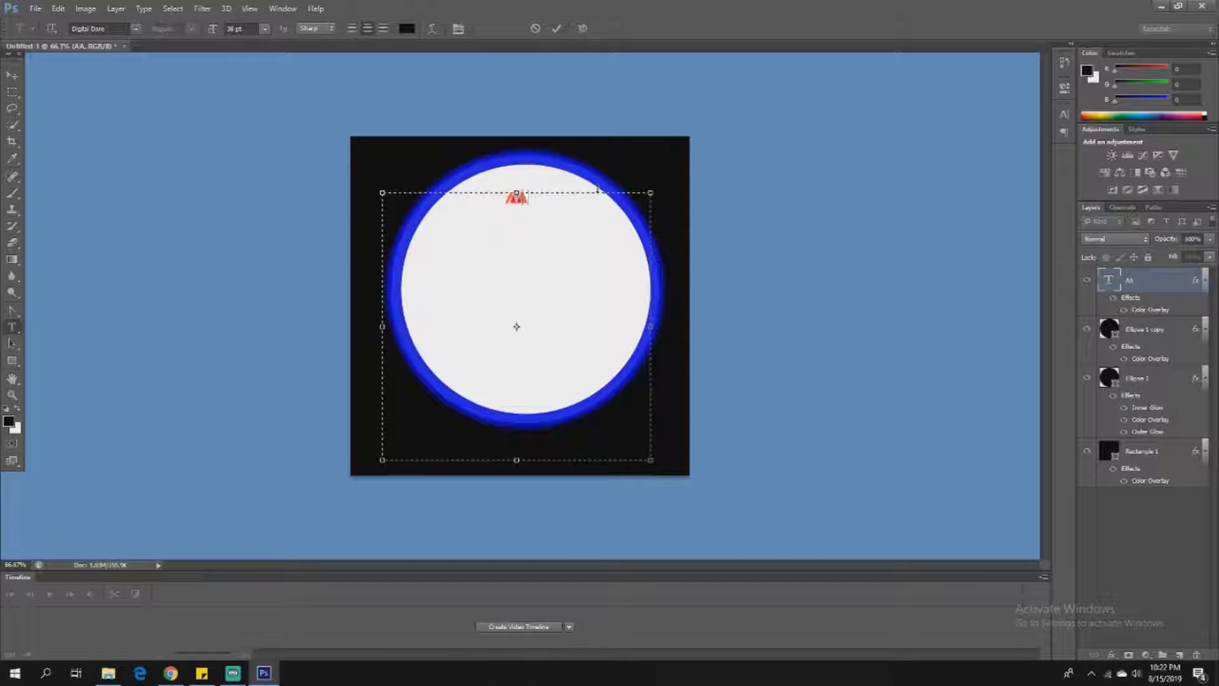
pyautogui.press('BackSpace')
pyautogui.hotkey('ctrl', 'a')
pyautogui.click(264, 29)
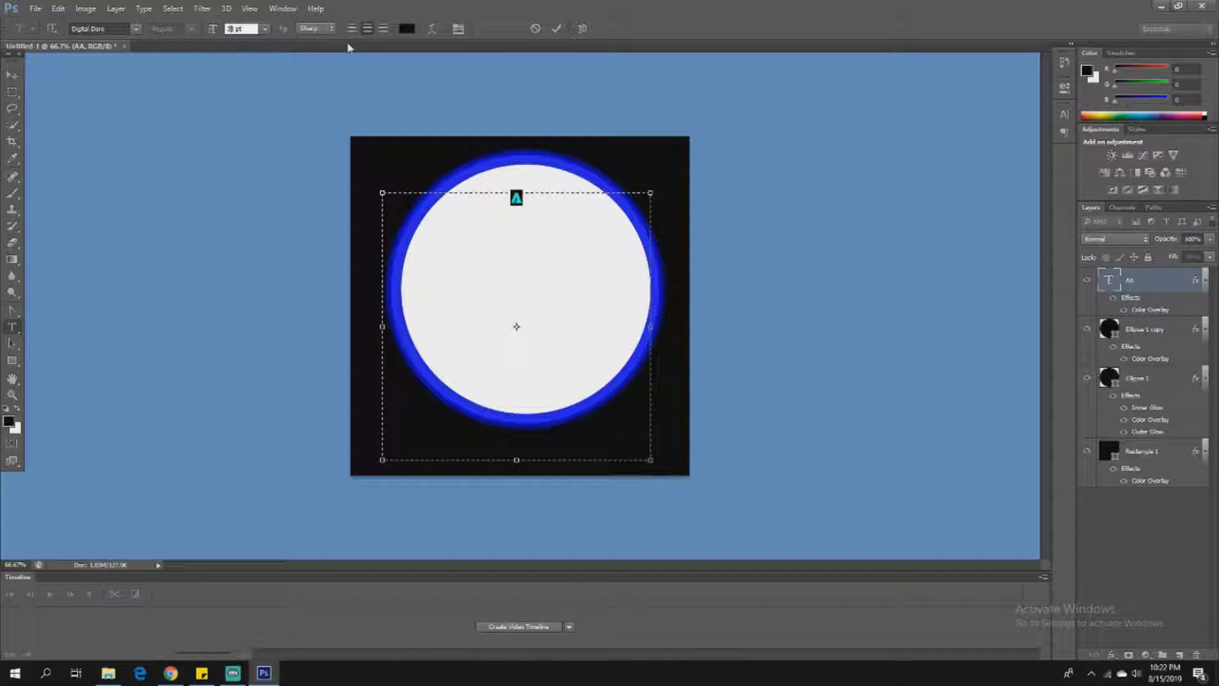
pyautogui.write('250')
pyautogui.write('350')
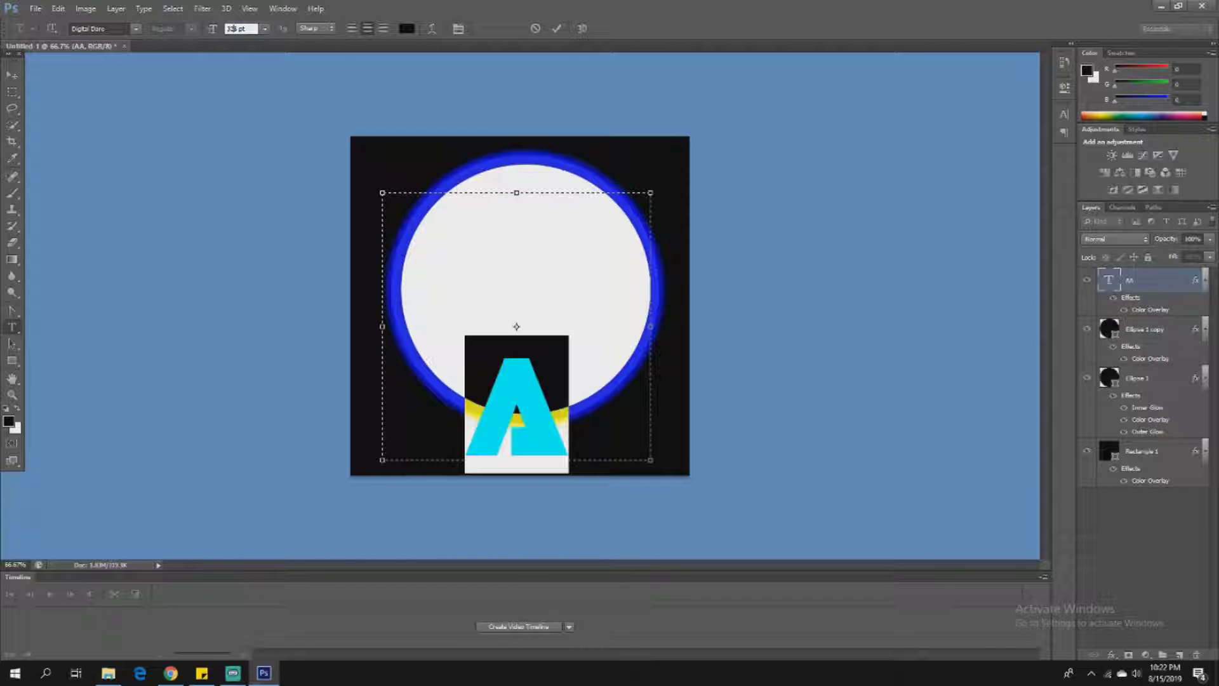
pyautogui.write('45')
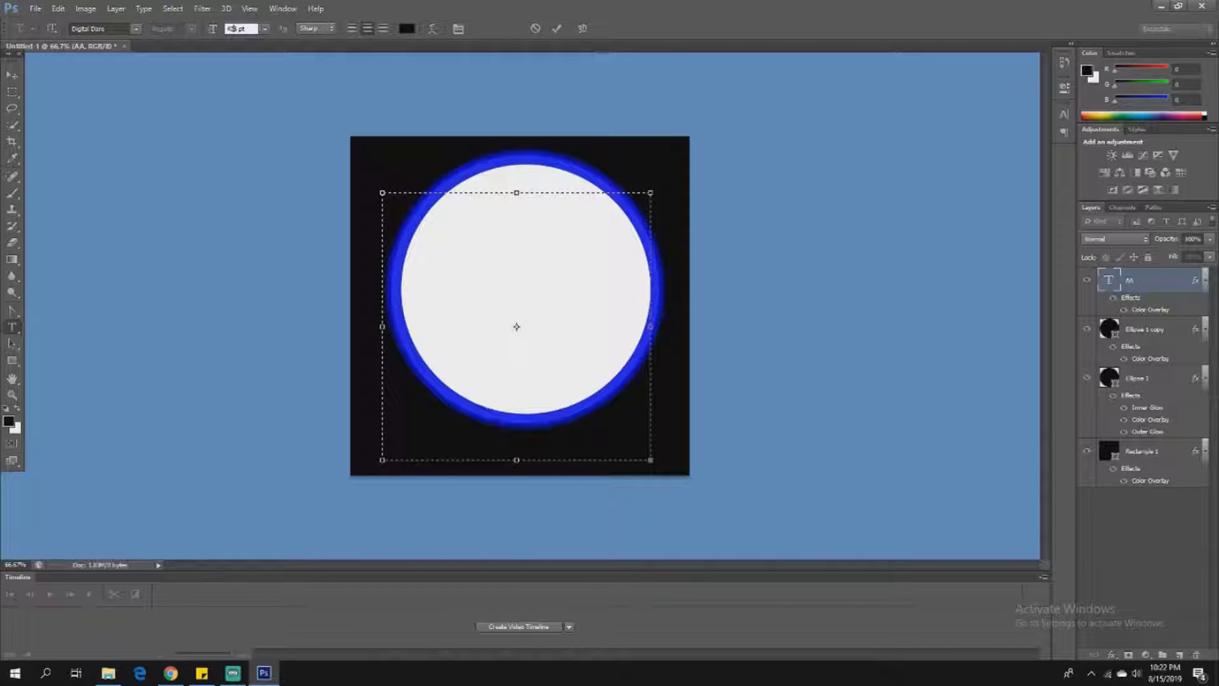
pyautogui.write('8')
pyautogui.write('25')
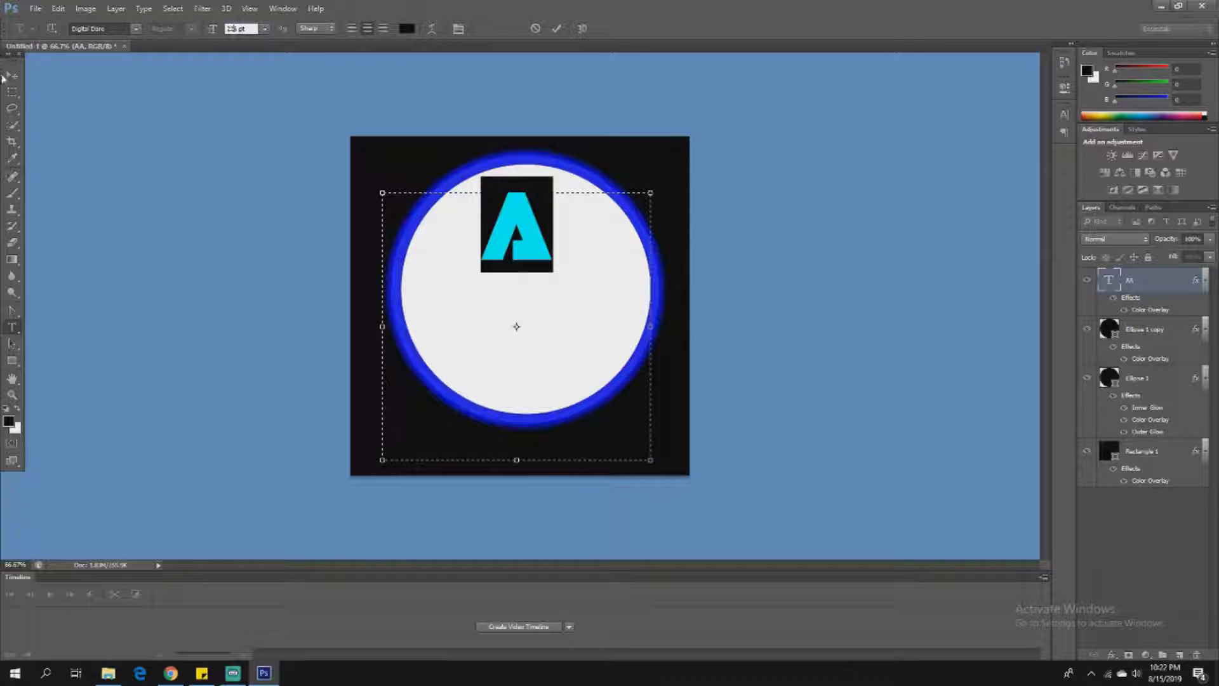
pyautogui.click(11, 75)
# Step: Drag the A to the circle's centre, undoing a trial Free Transform enlargement
pyautogui.moveTo(516, 234); pyautogui.dragTo(498, 306)
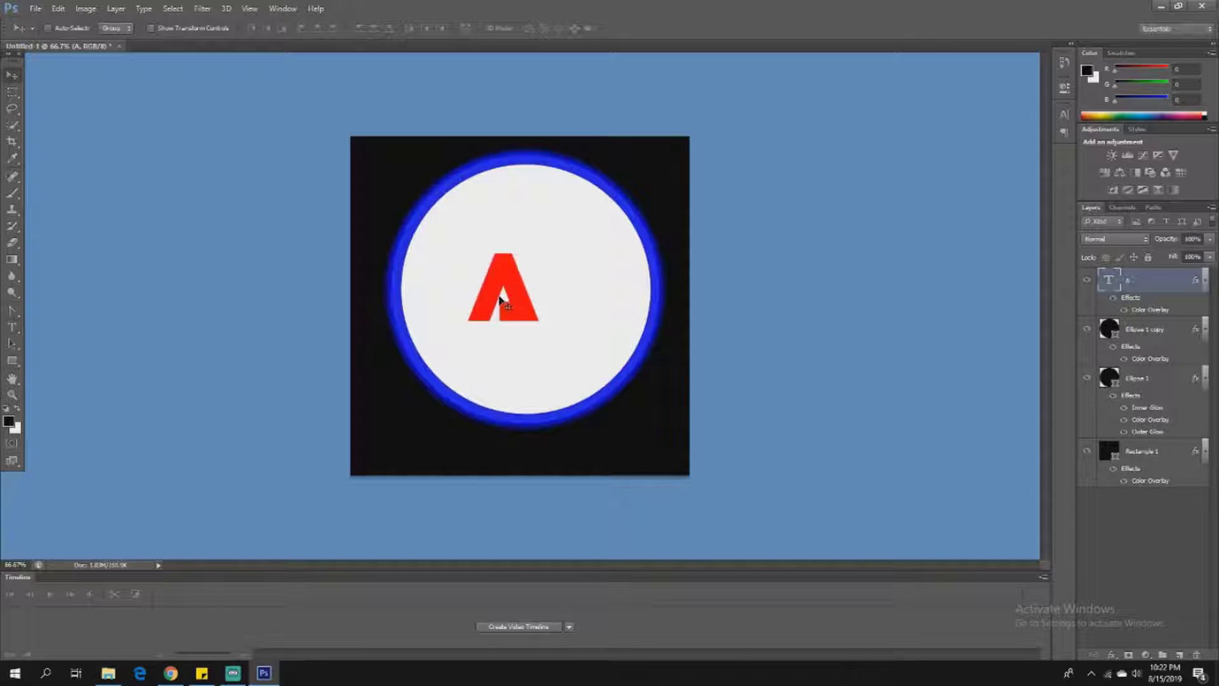
pyautogui.hotkey('ctrl', 't')
pyautogui.moveTo(638, 254); pyautogui.dragTo(847, 48)
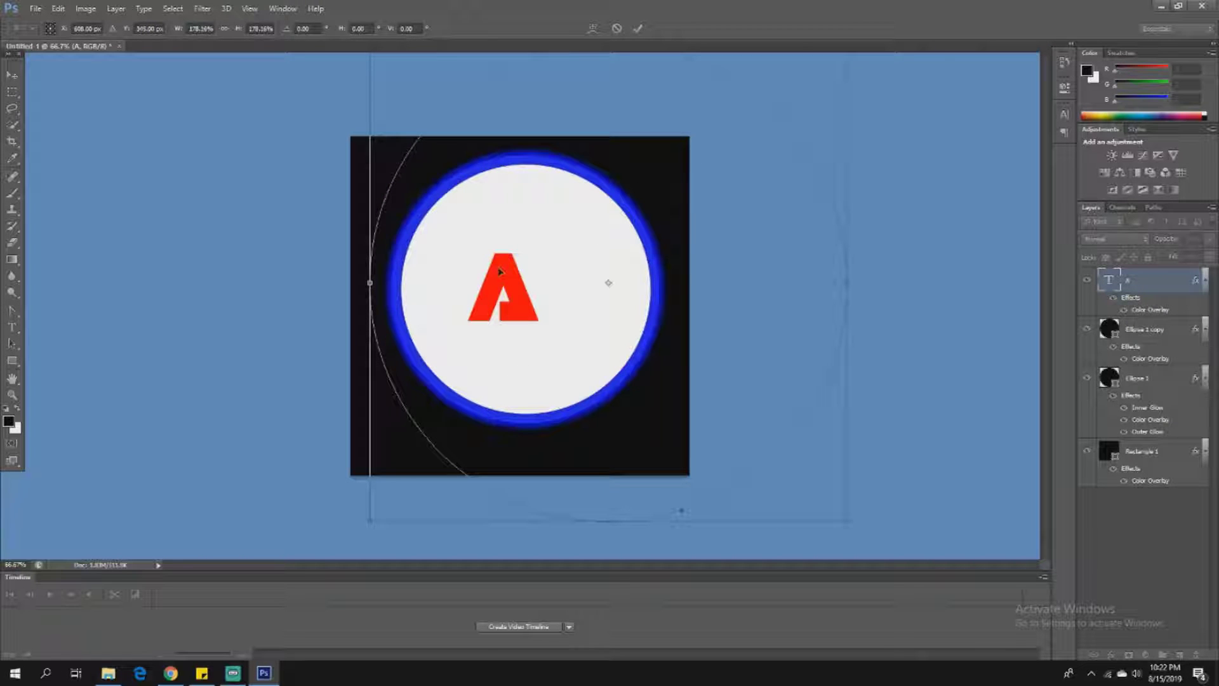
pyautogui.hotkey('ctrl', 'z')
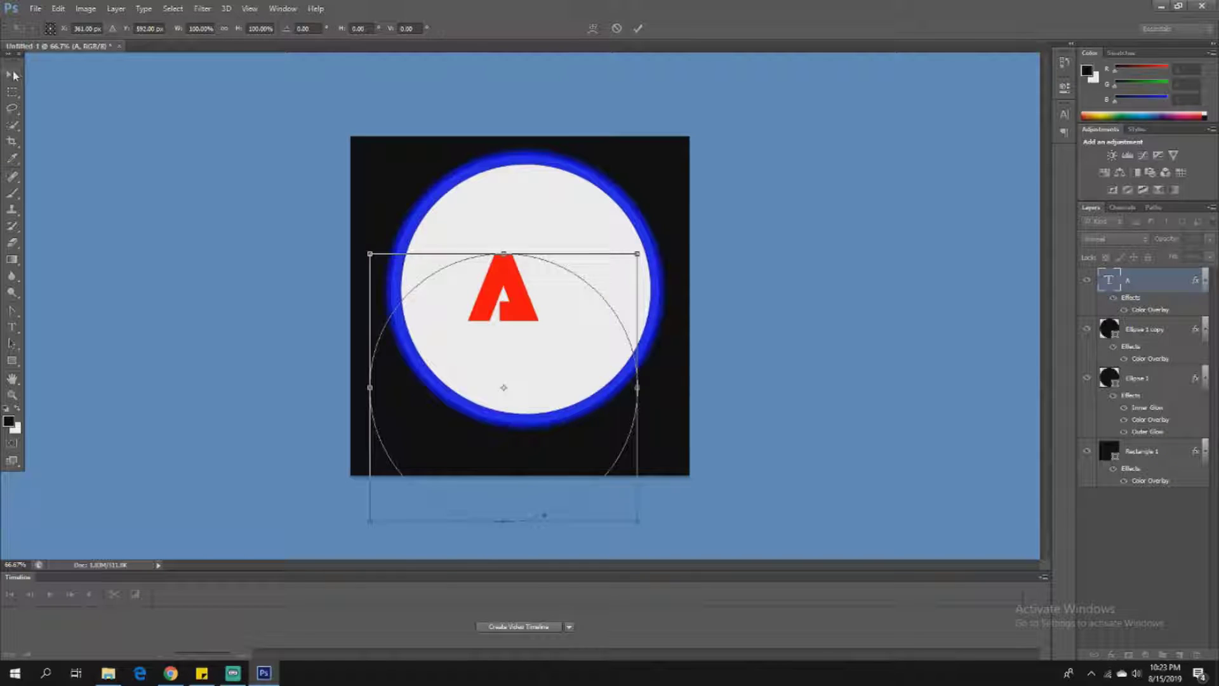
pyautogui.press('Escape')
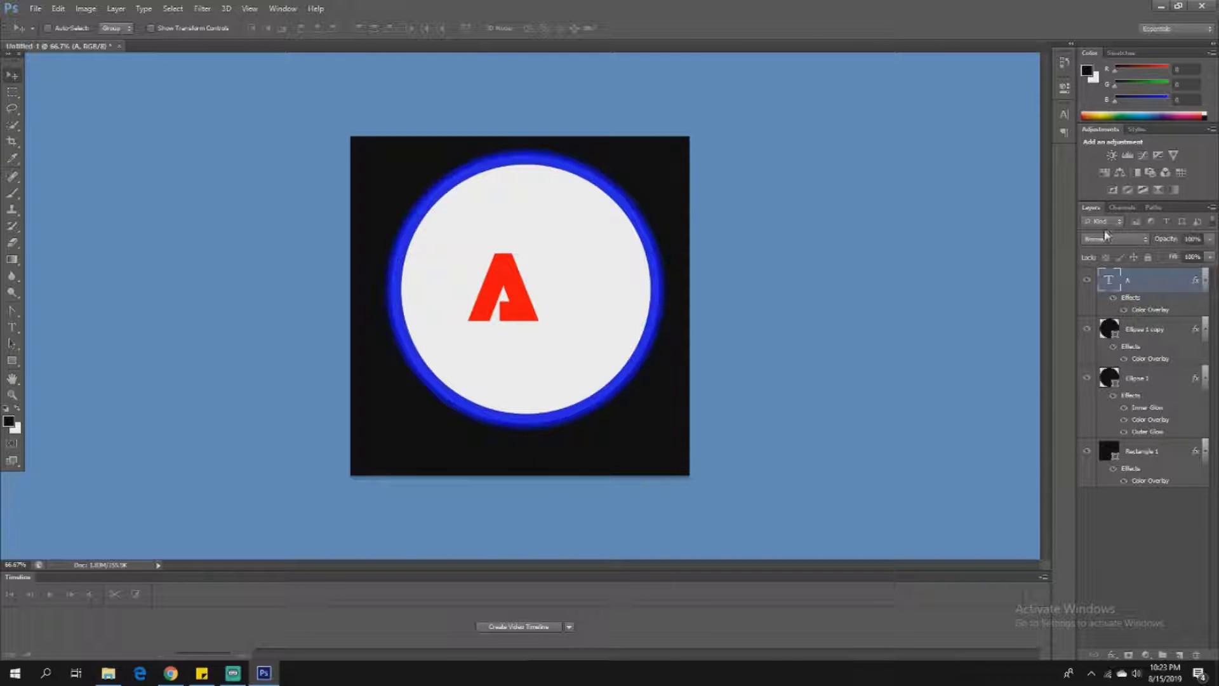
pyautogui.rightClick(1145, 284)
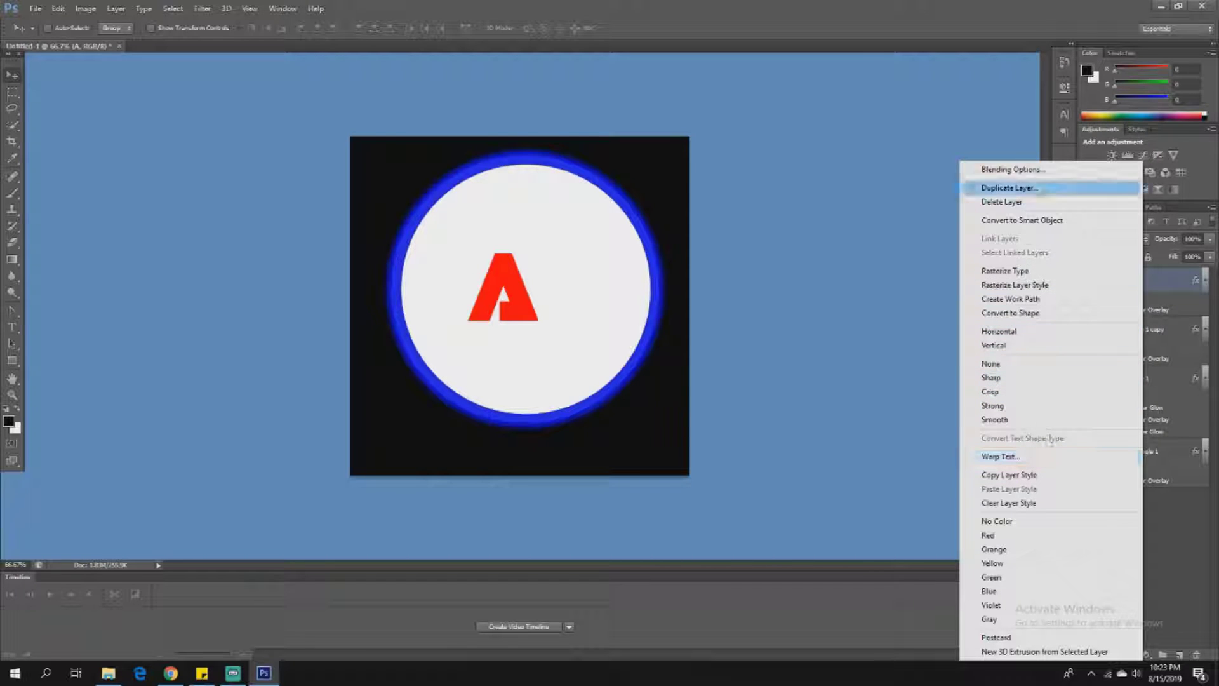
# Step: Hide the red A layer and choose the Horizontal Type Tool
pyautogui.click(1127, 290)
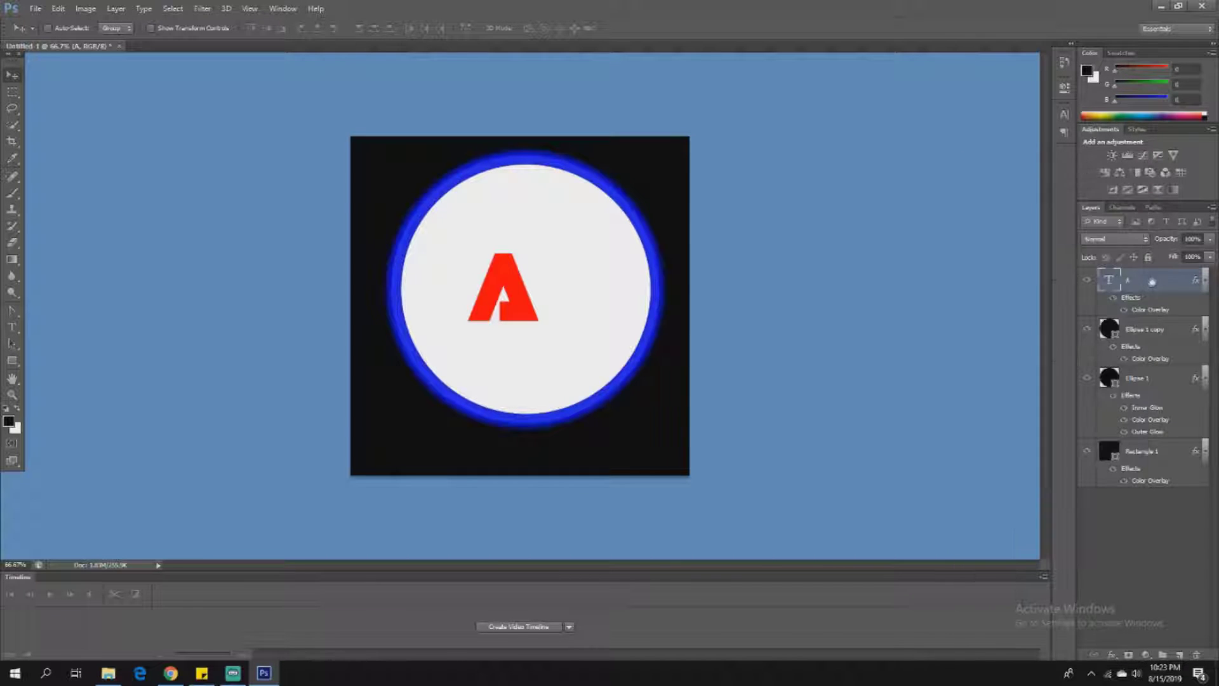
pyautogui.click(1087, 280)
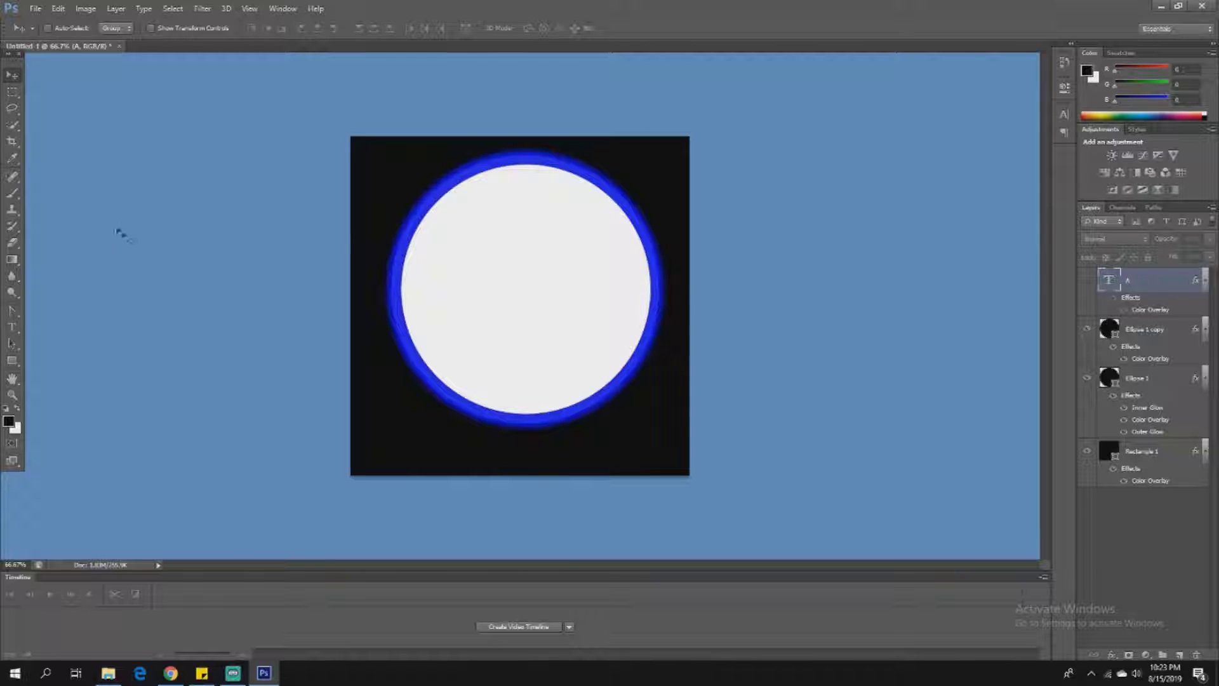
pyautogui.click(12, 327)
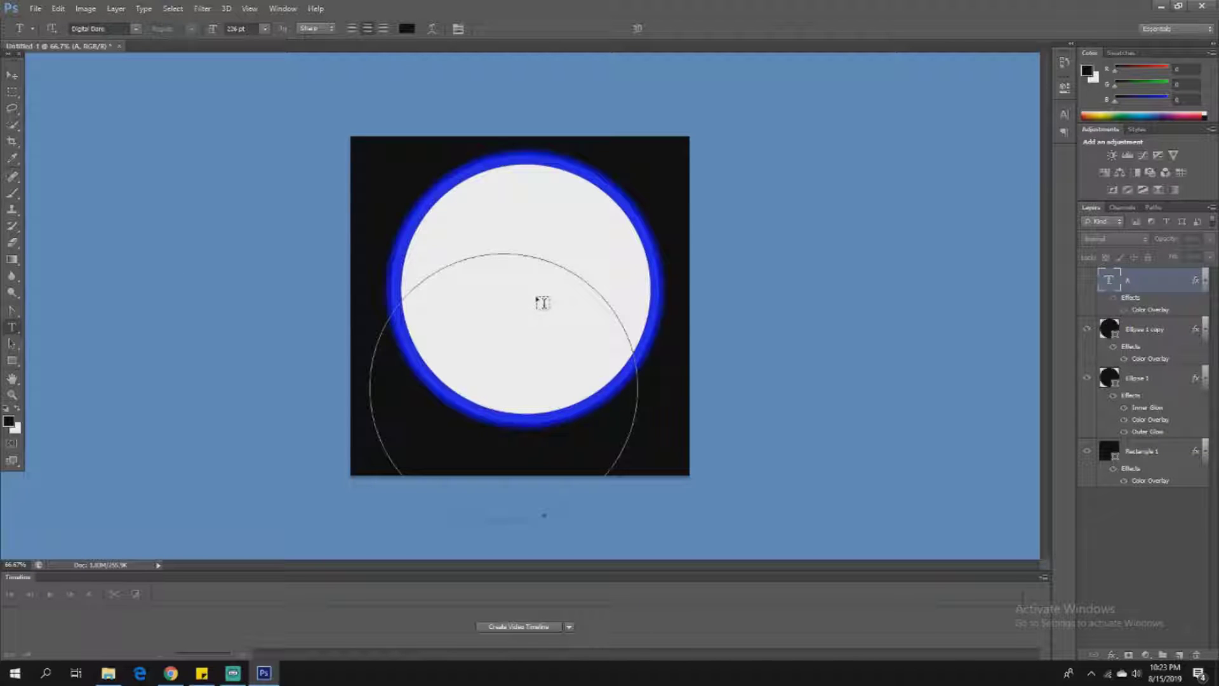
pyautogui.click(14, 327)
pyautogui.click(74, 327)
# Step: Type a new A inside the circle, then select the old red A layer
pyautogui.click(513, 275)
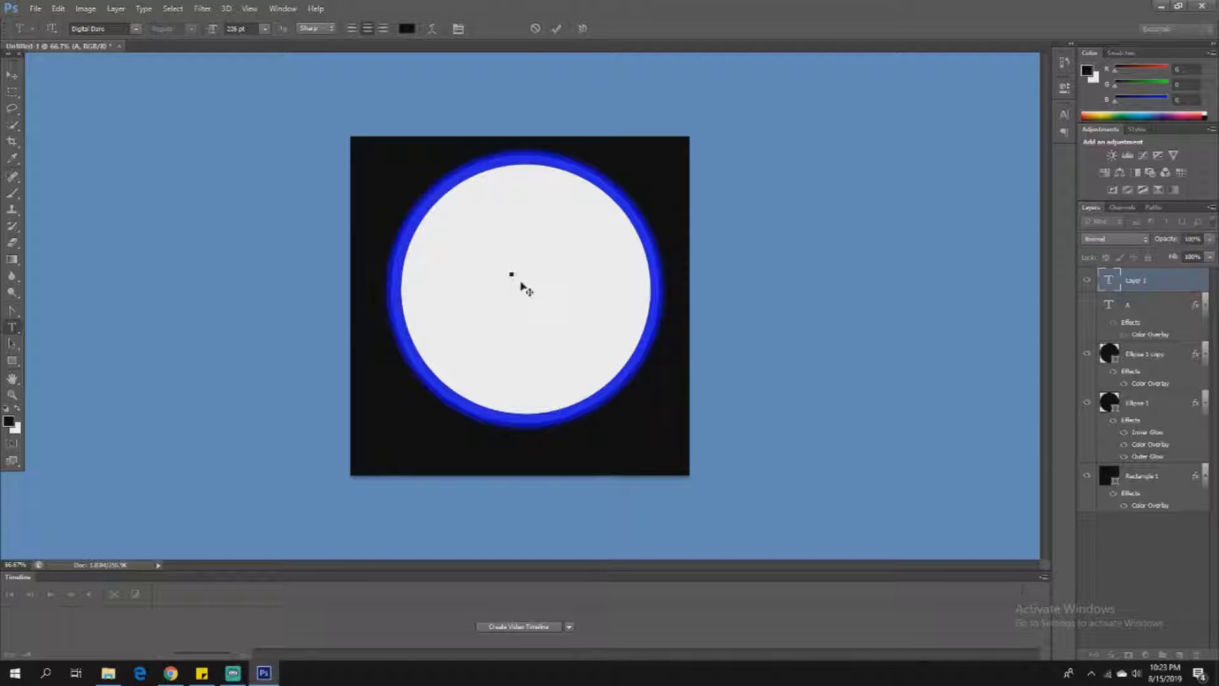
pyautogui.write('A')
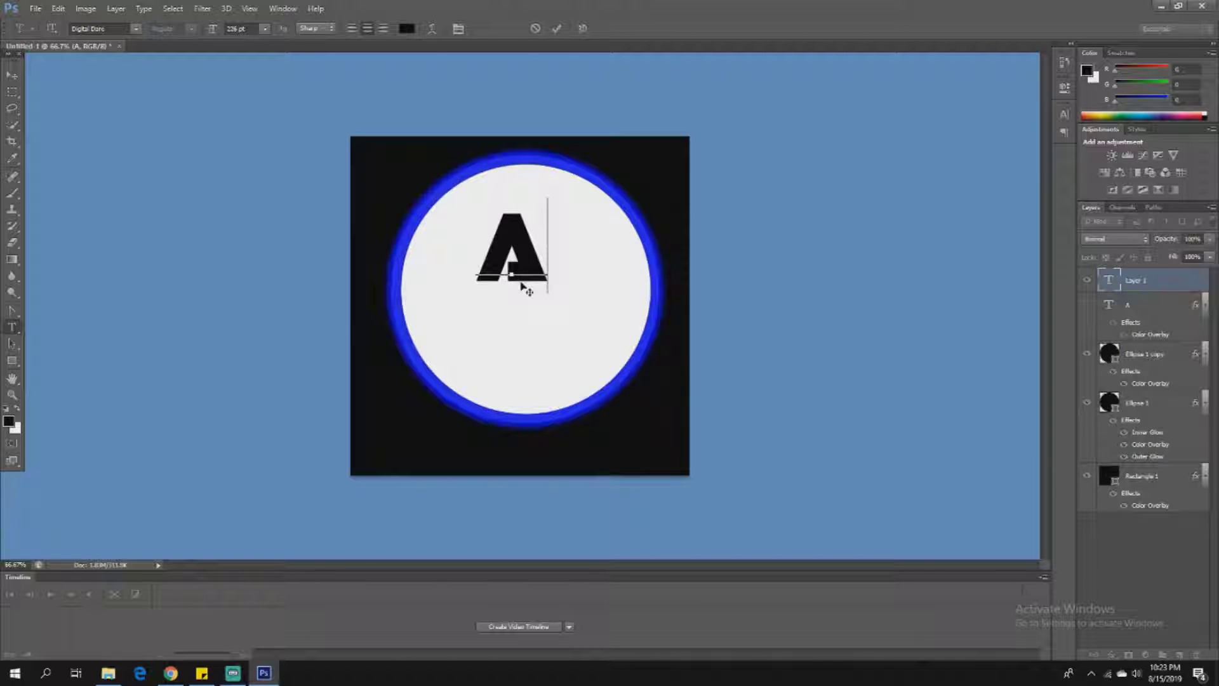
pyautogui.click(17, 77)
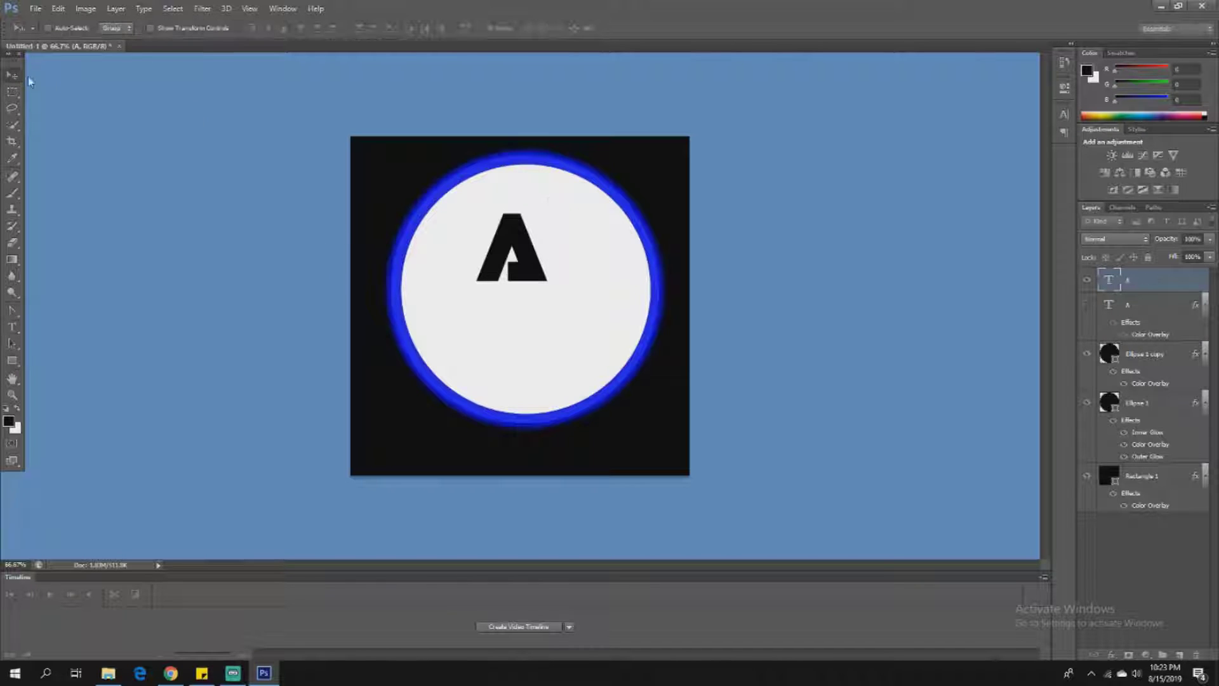
pyautogui.click(1180, 311)
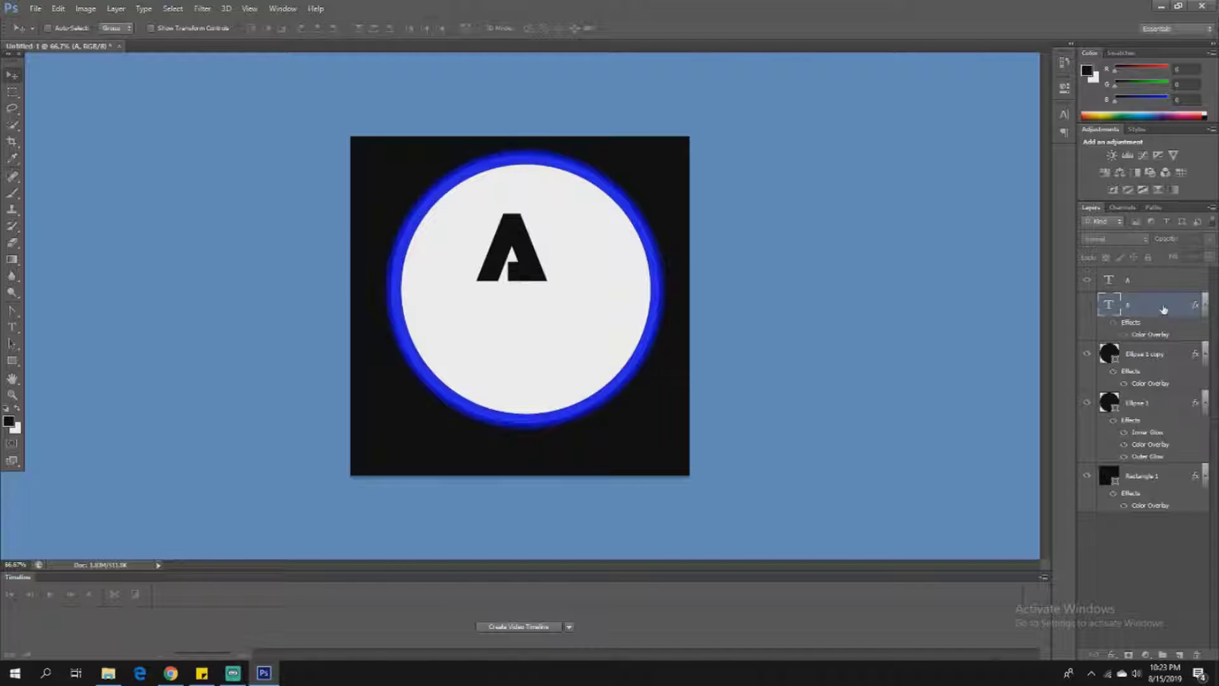
pyautogui.rightClick(1168, 305)
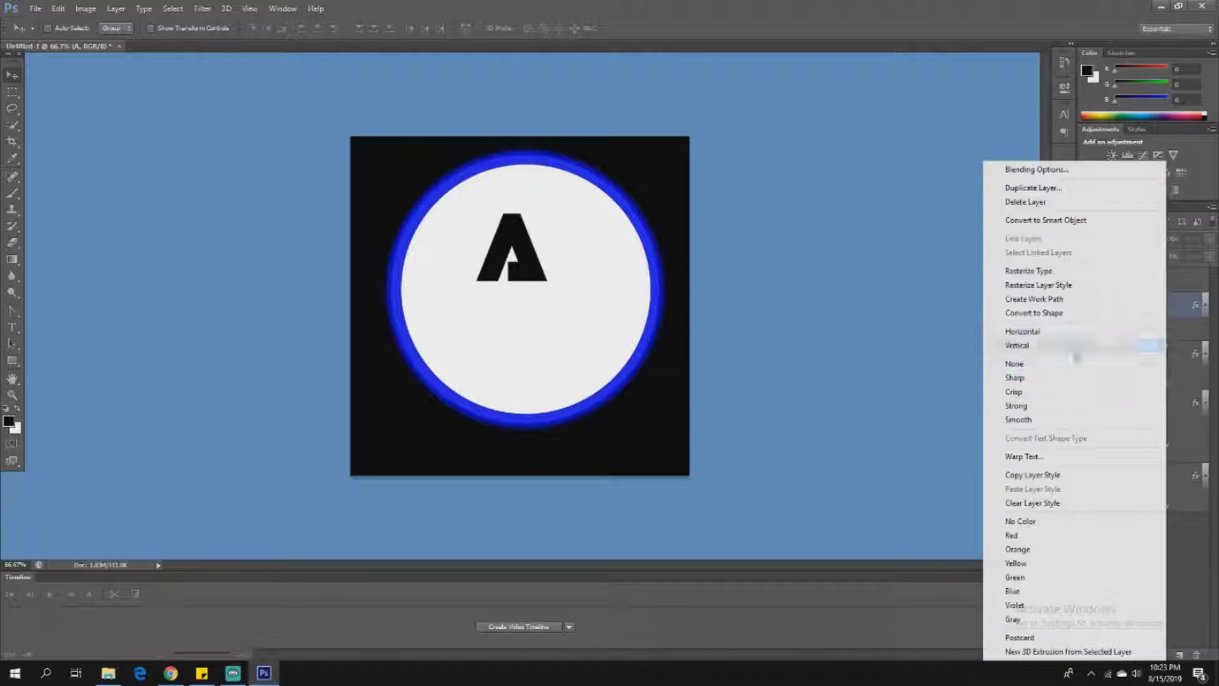
# Step: Delete the old red A layer and select the new black A layer
pyautogui.click(1164, 534)
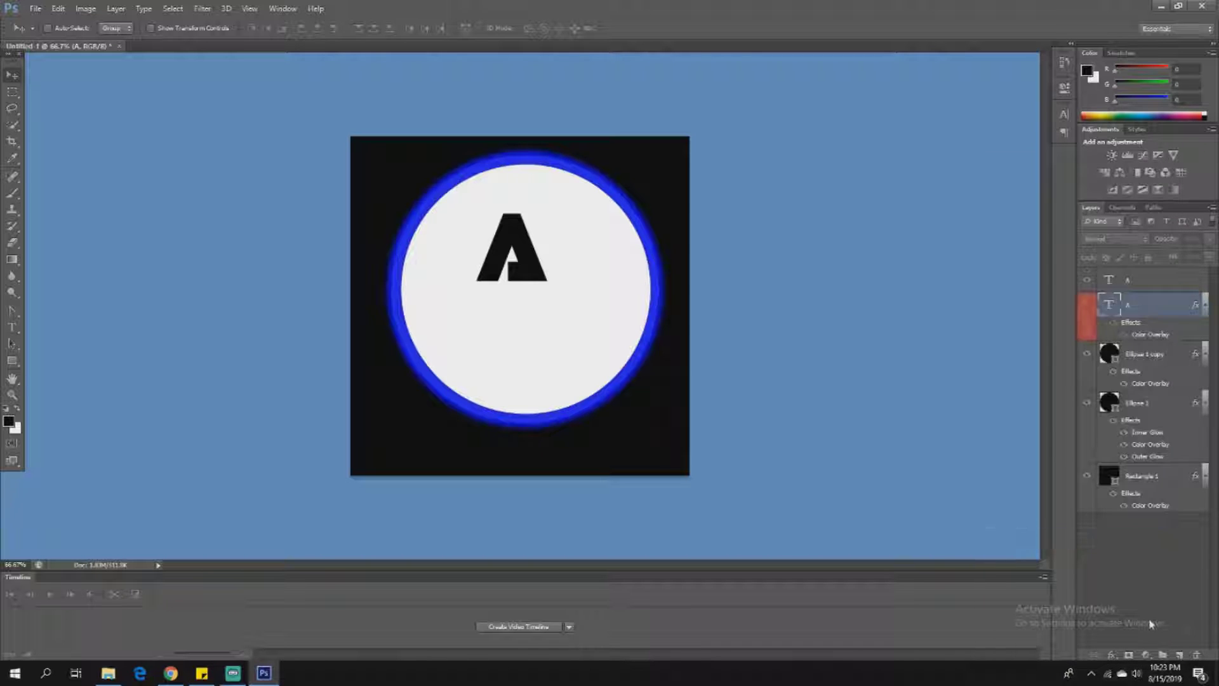
pyautogui.click(1195, 654)
pyautogui.click(539, 253)
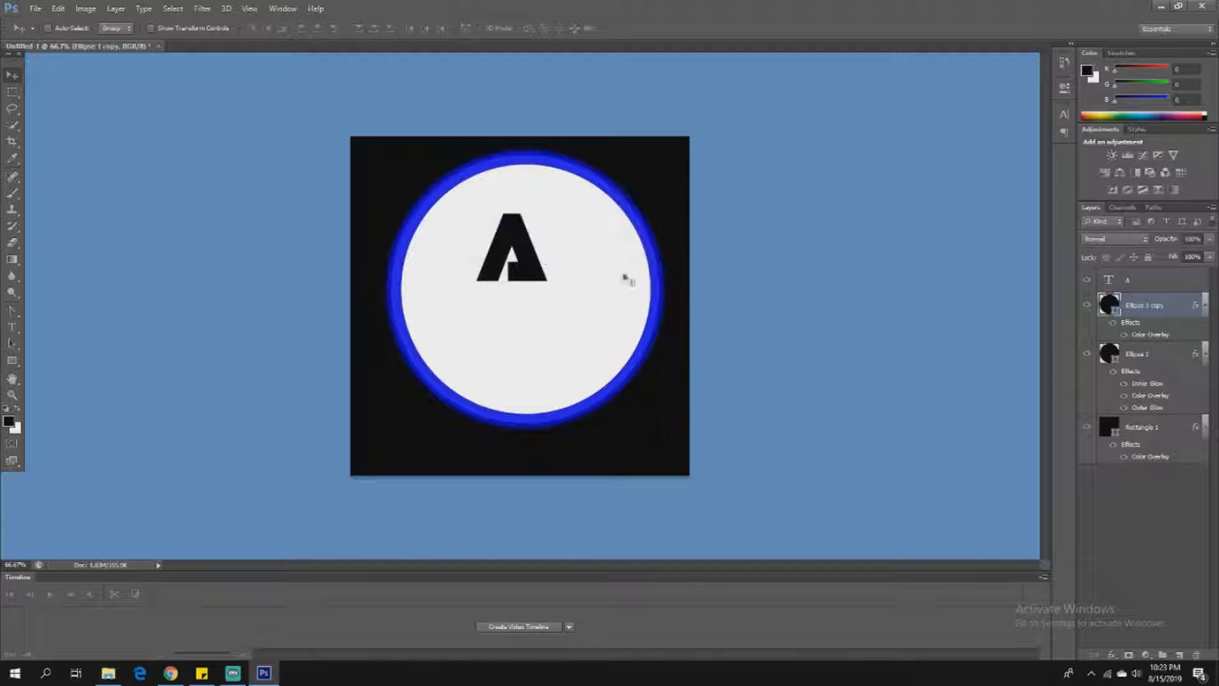
pyautogui.click(1145, 283)
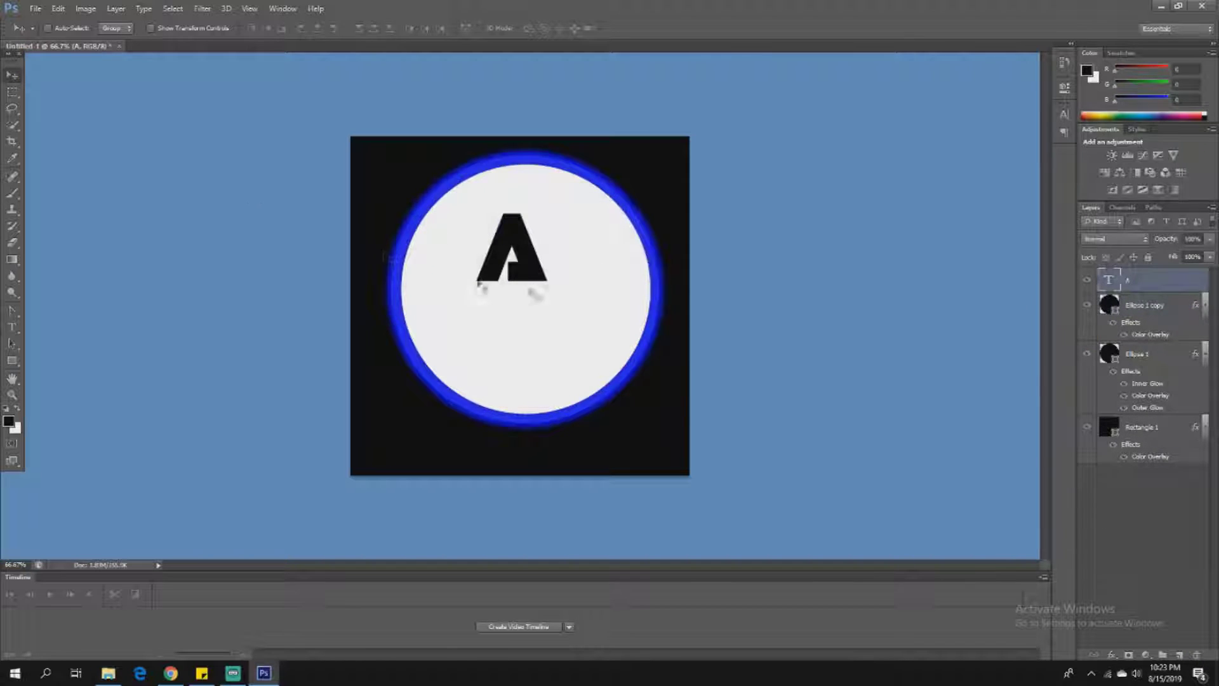
# Step: Set the black A's font size to 316 pt
pyautogui.doubleClick(1114, 277)
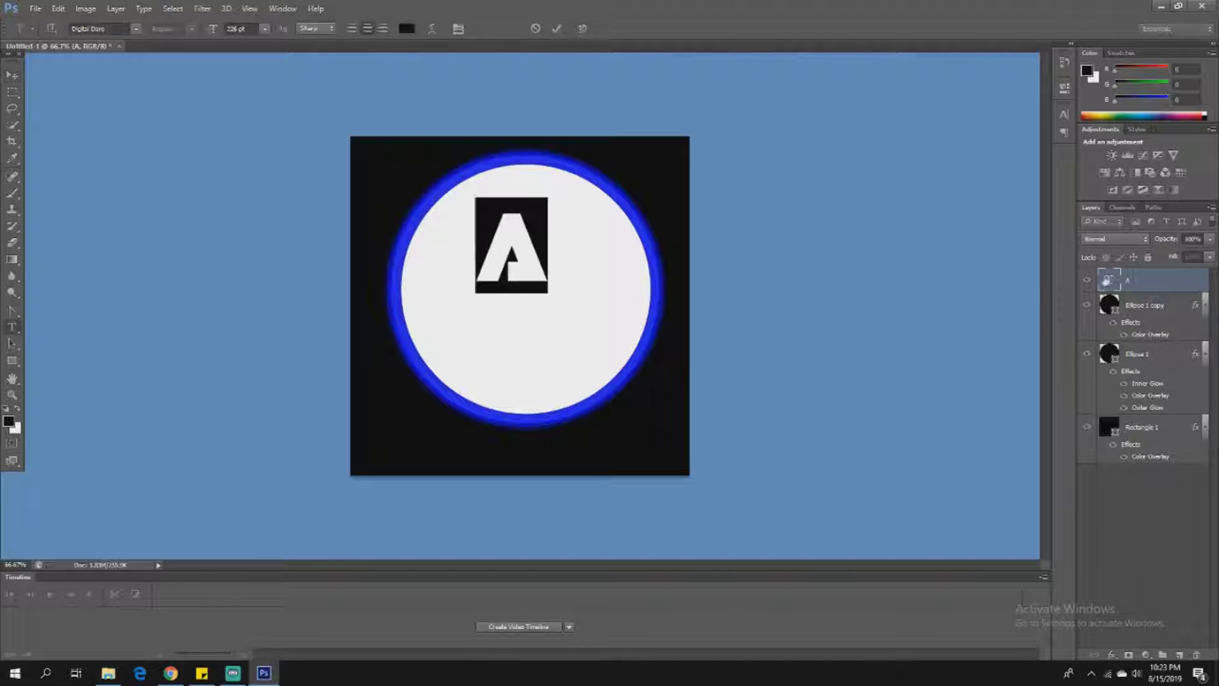
pyautogui.click(236, 29)
pyautogui.write('26')
pyautogui.press('Return')
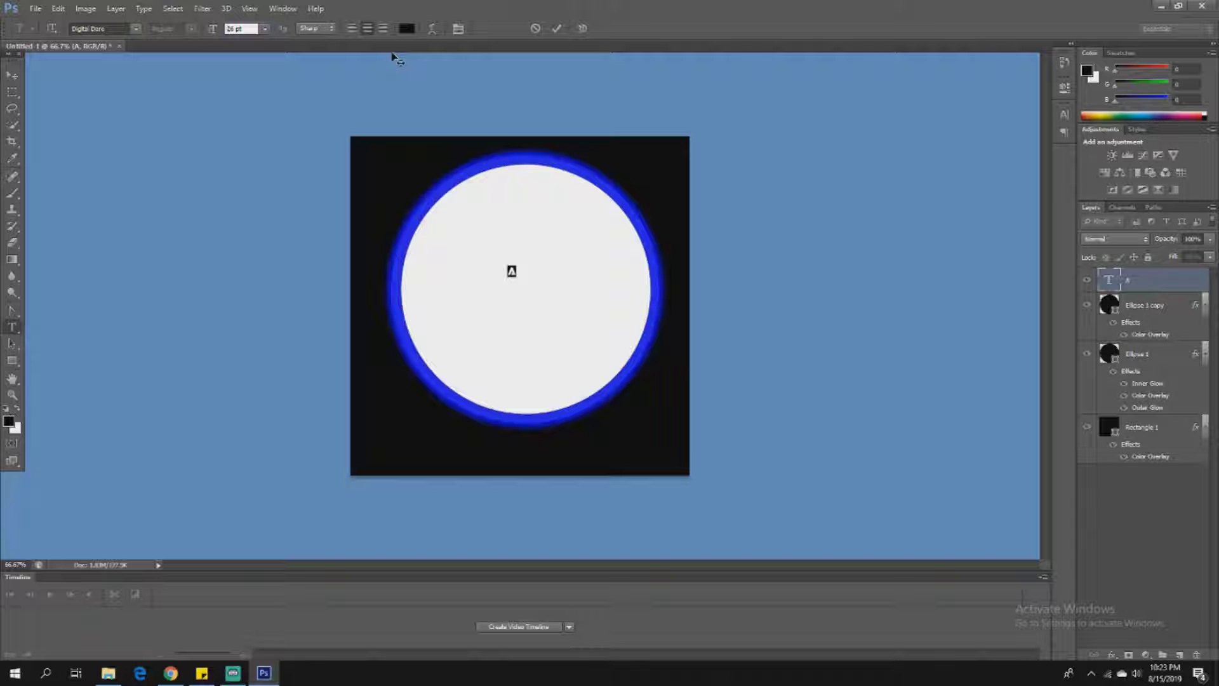
pyautogui.write('316')
pyautogui.press('Return')
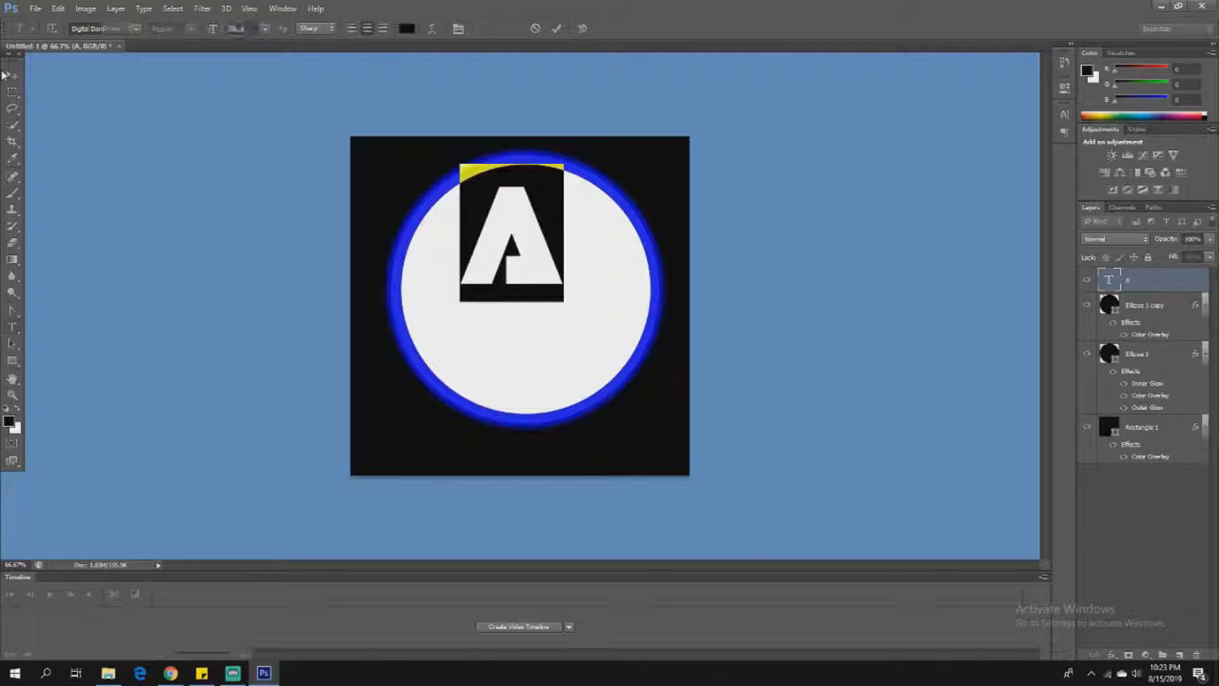
pyautogui.click(12, 74)
# Step: Enlarge the A with Free Transform and centre it inside the circle
pyautogui.moveTo(526, 276); pyautogui.dragTo(556, 292)
pyautogui.hotkey('ctrl', 't')
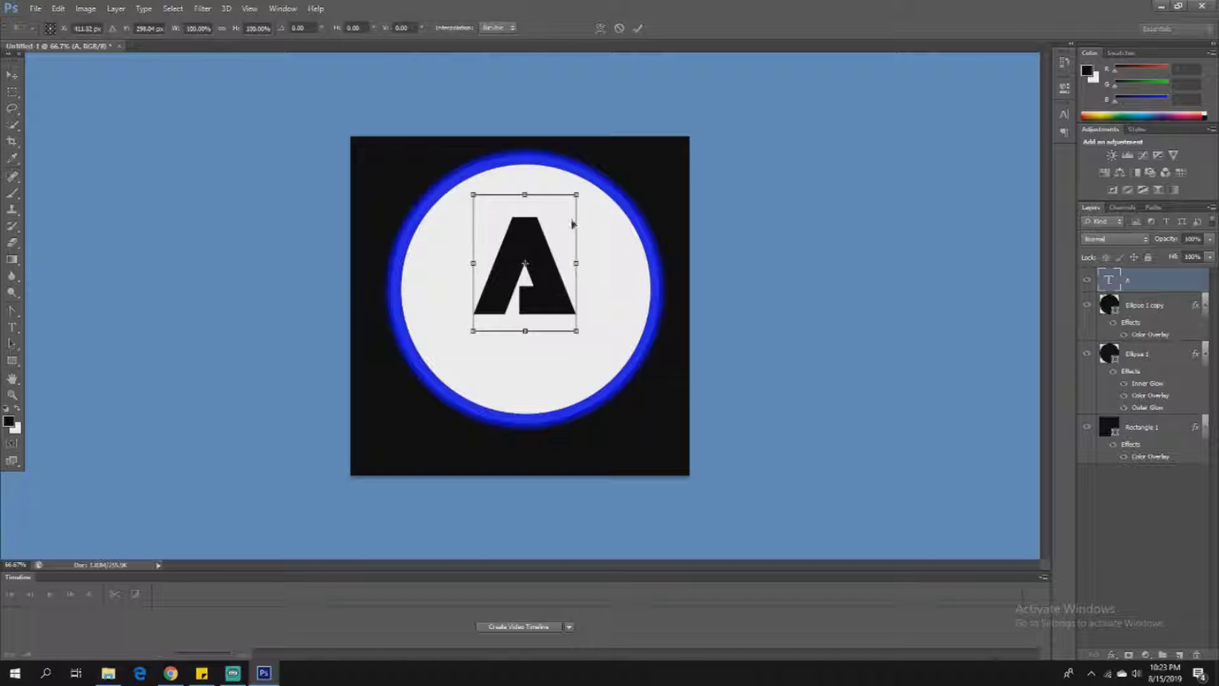
pyautogui.moveTo(577, 193); pyautogui.dragTo(680, 184)
pyautogui.moveTo(544, 226); pyautogui.dragTo(526, 257)
pyautogui.press('Return')
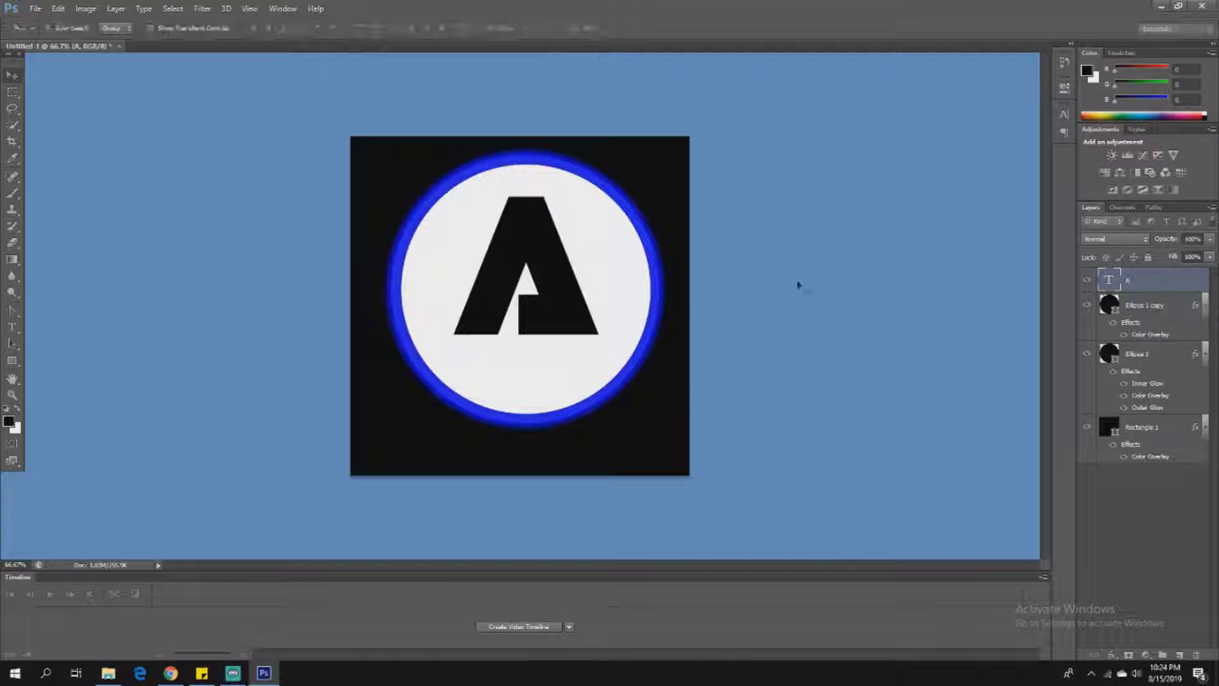
pyautogui.moveTo(552, 269); pyautogui.dragTo(554, 280)
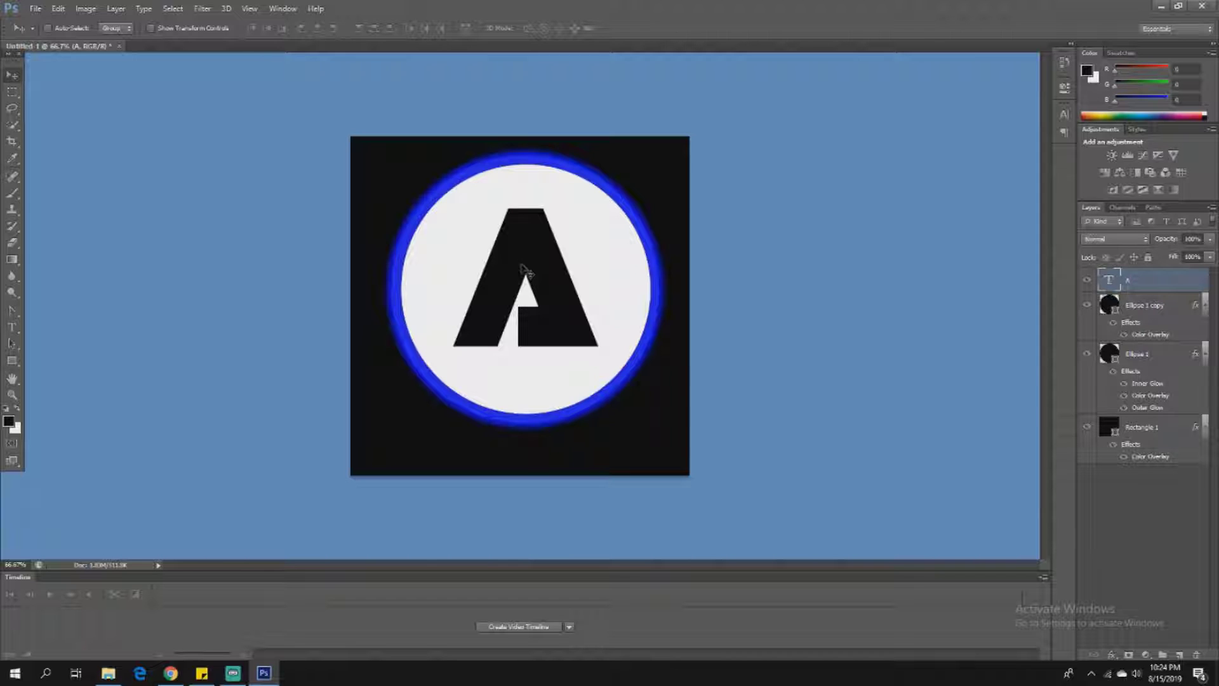
pyautogui.moveTo(531, 272); pyautogui.dragTo(537, 283)
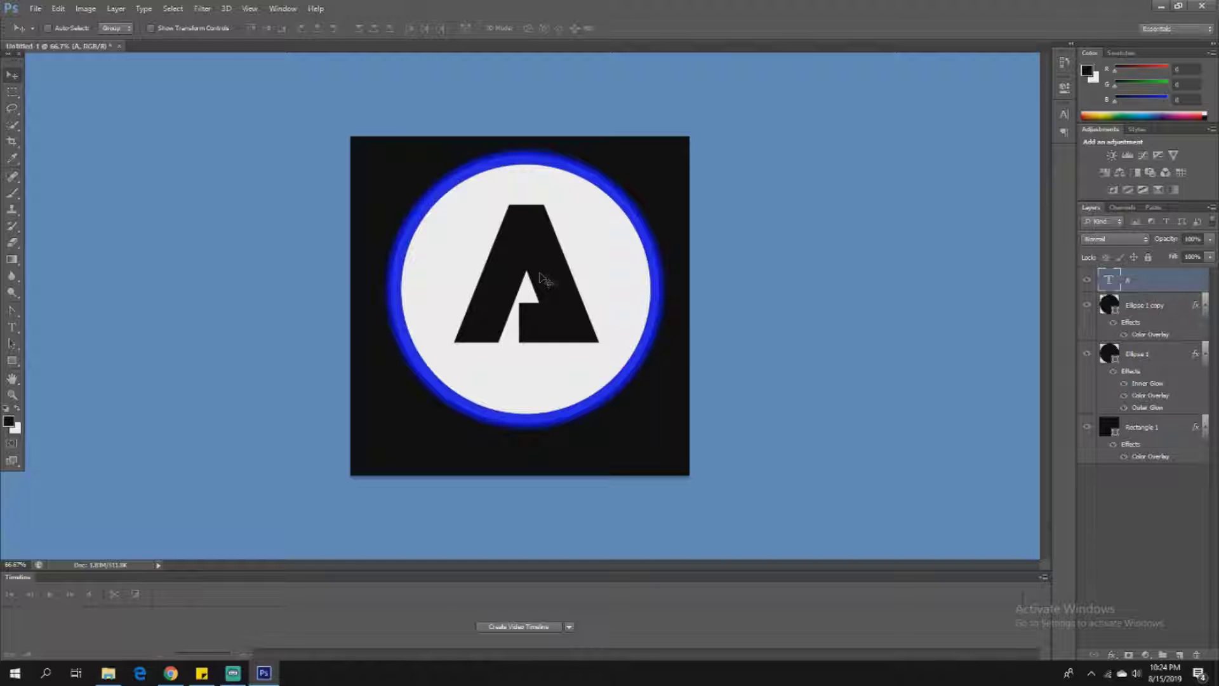
pyautogui.click(1153, 354)
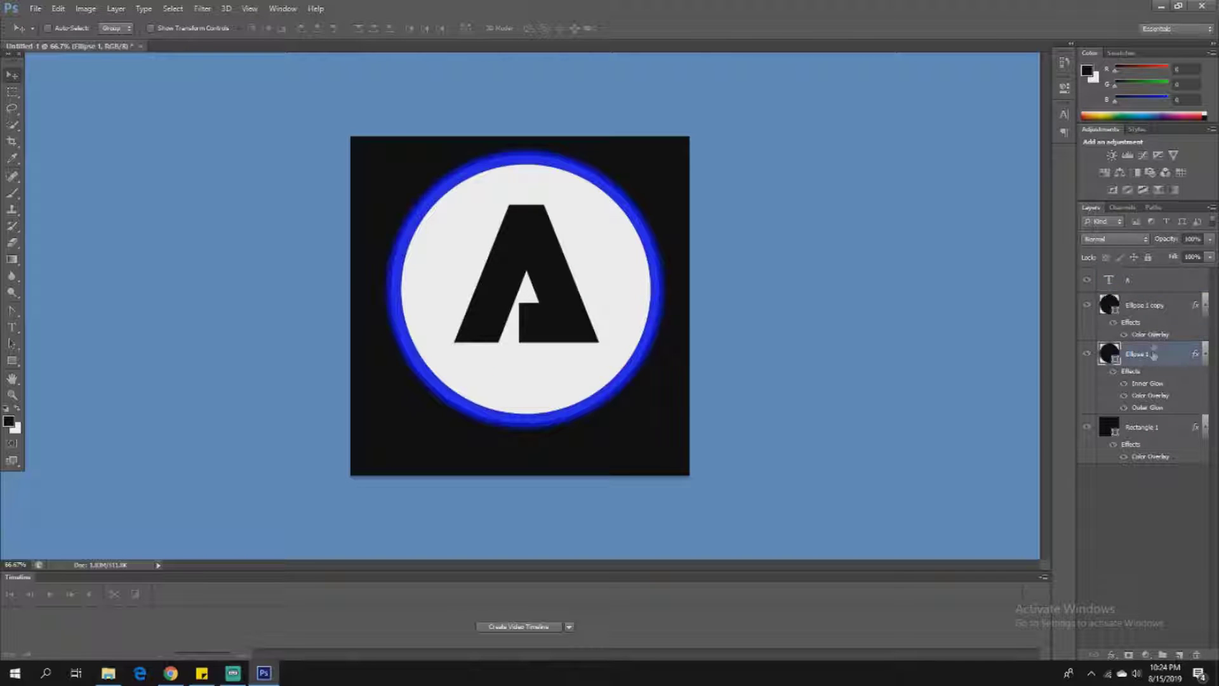
pyautogui.click(1162, 308)
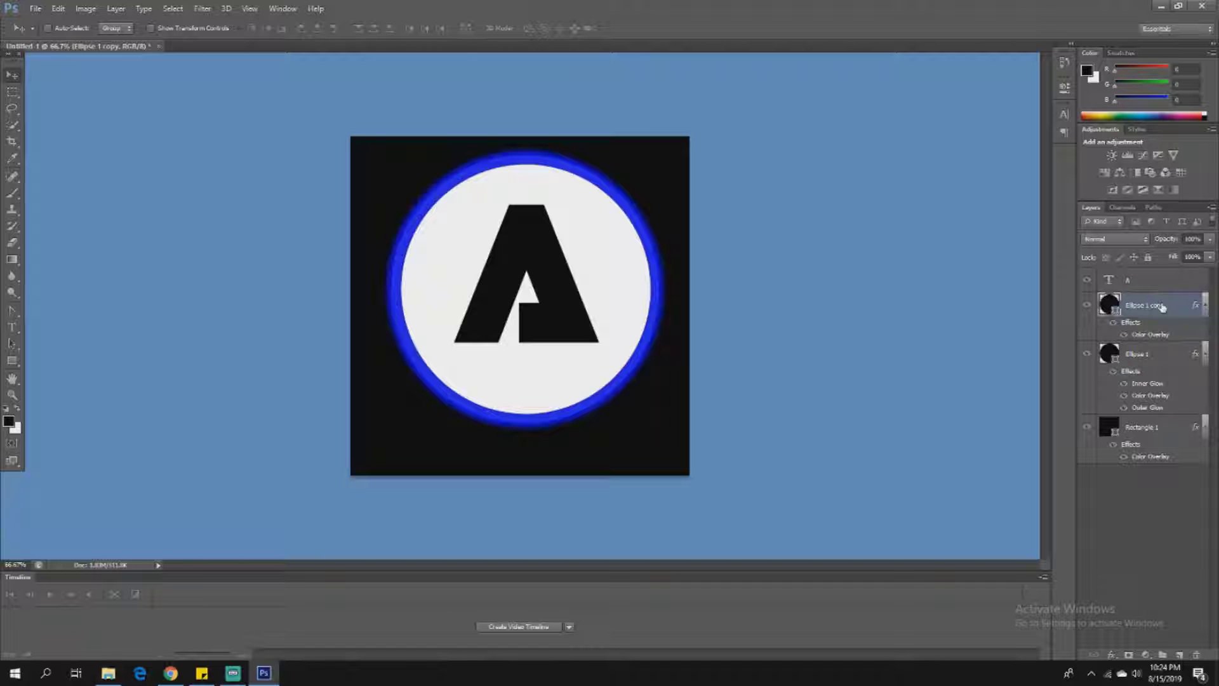
# Step: Open Blending Options for the A text layer after briefly checking Ellipse 1 copy
pyautogui.rightClick(1151, 313)
pyautogui.click(1016, 186)
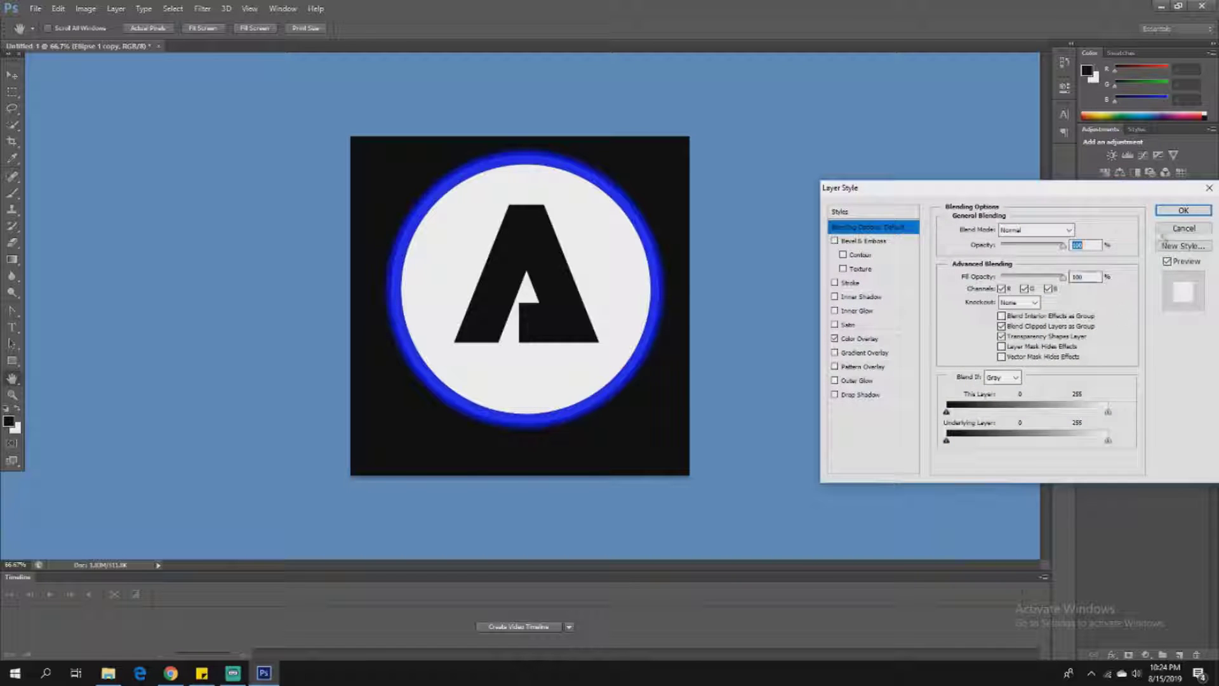
pyautogui.click(1182, 210)
pyautogui.click(1129, 282)
pyautogui.rightClick(1136, 281)
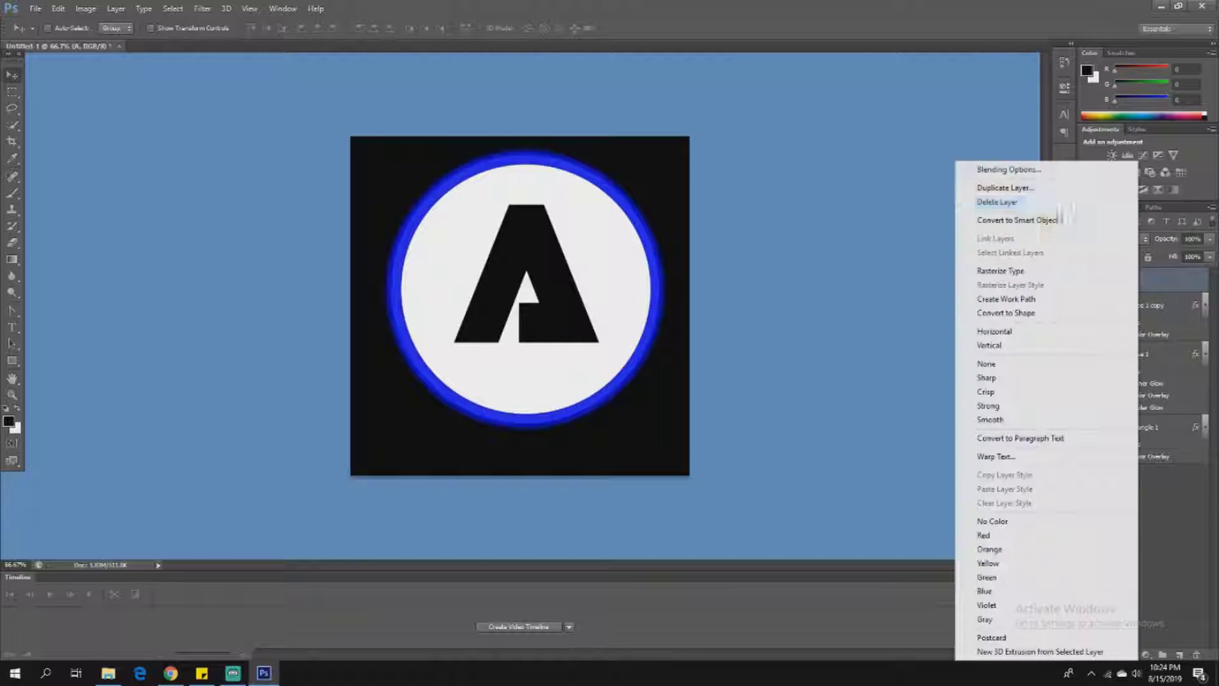
pyautogui.click(1016, 169)
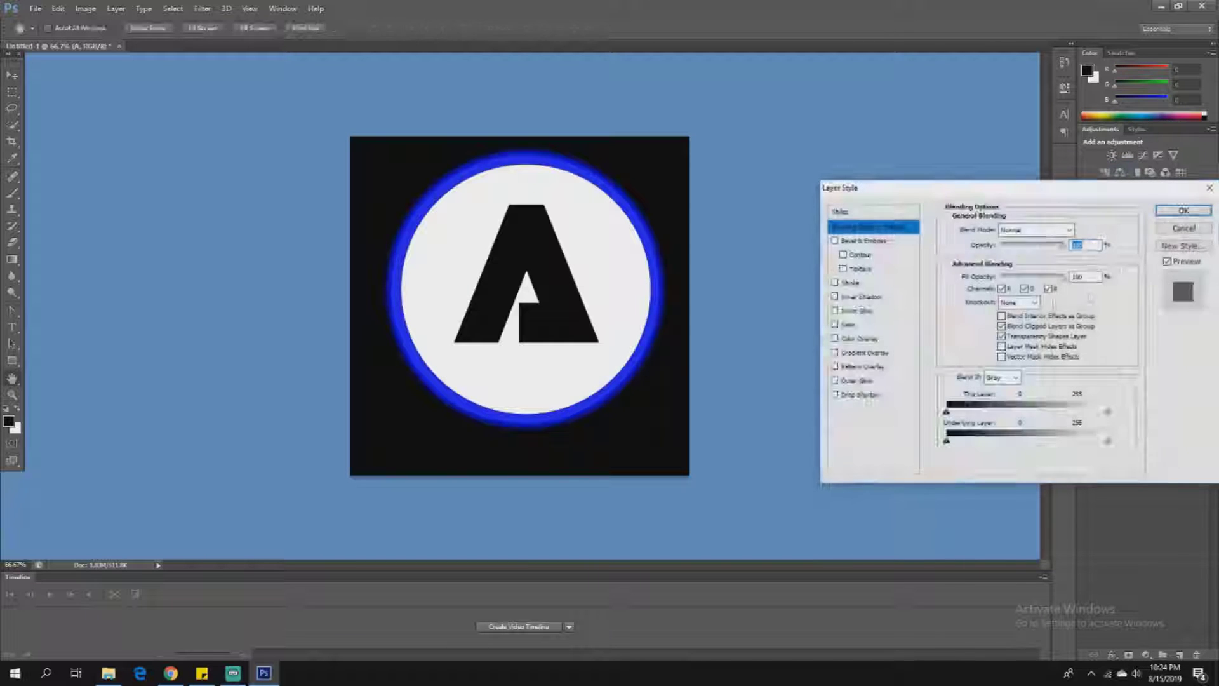
# Step: Enable Outer Glow on the A with colour #0000ff and Spread 5
pyautogui.click(853, 381)
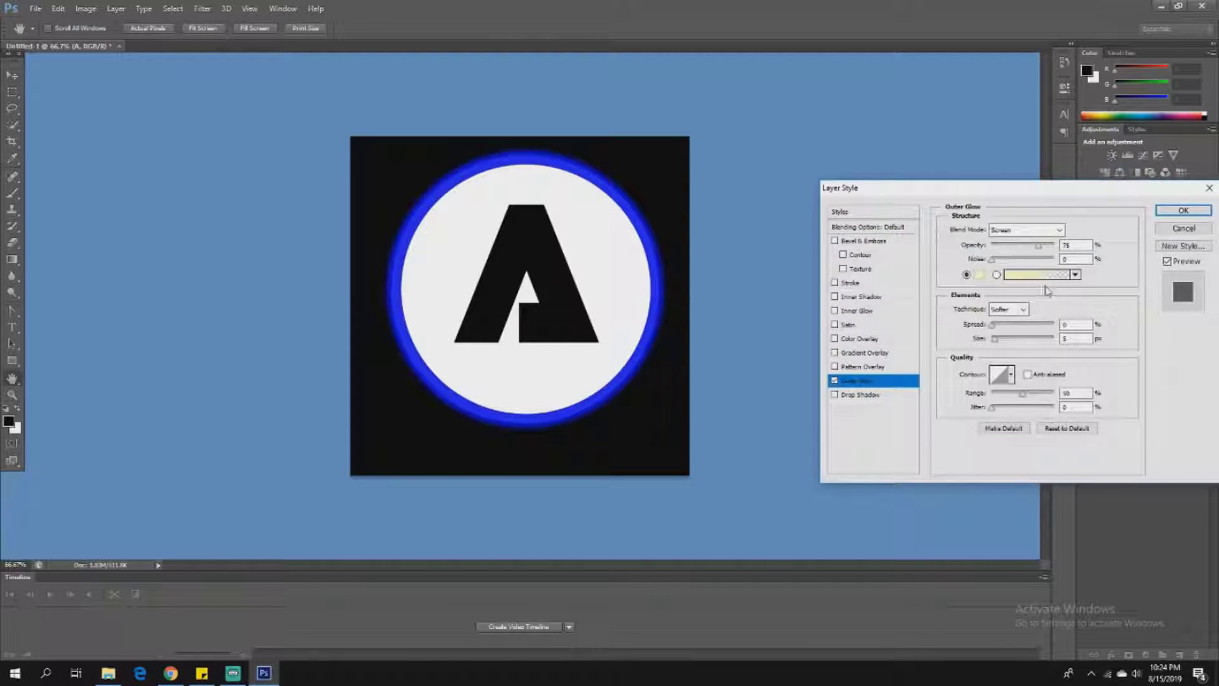
pyautogui.click(979, 275)
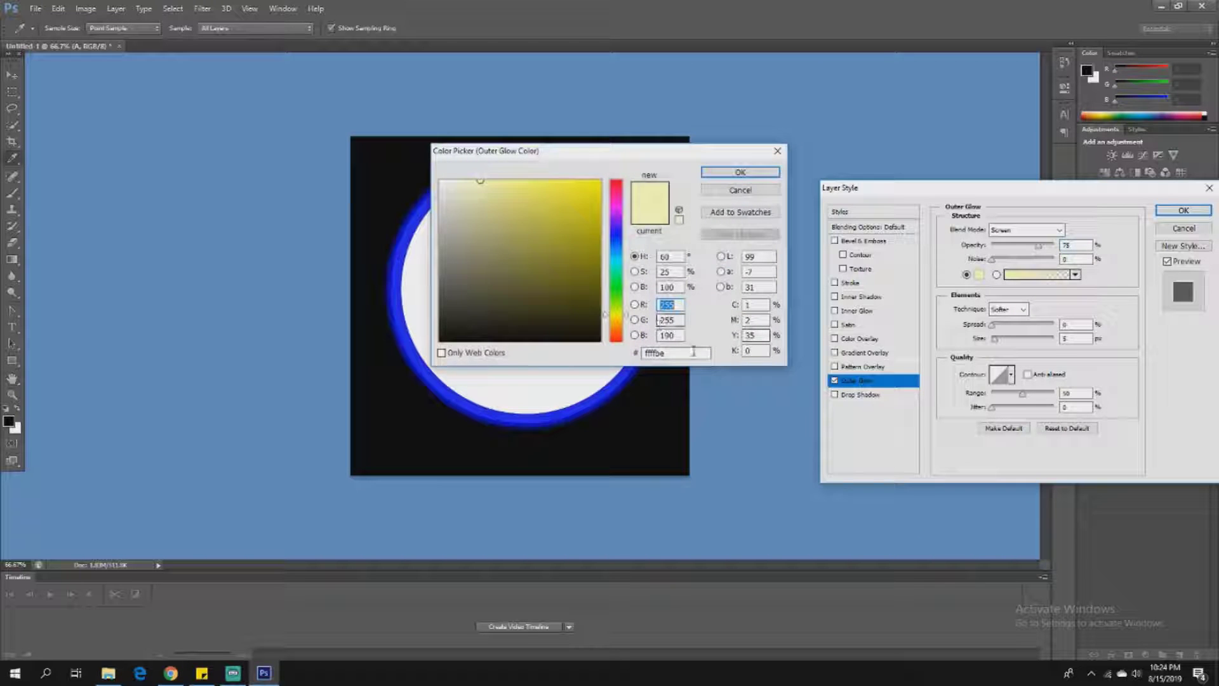
pyautogui.doubleClick(694, 351)
pyautogui.write('0000ff')
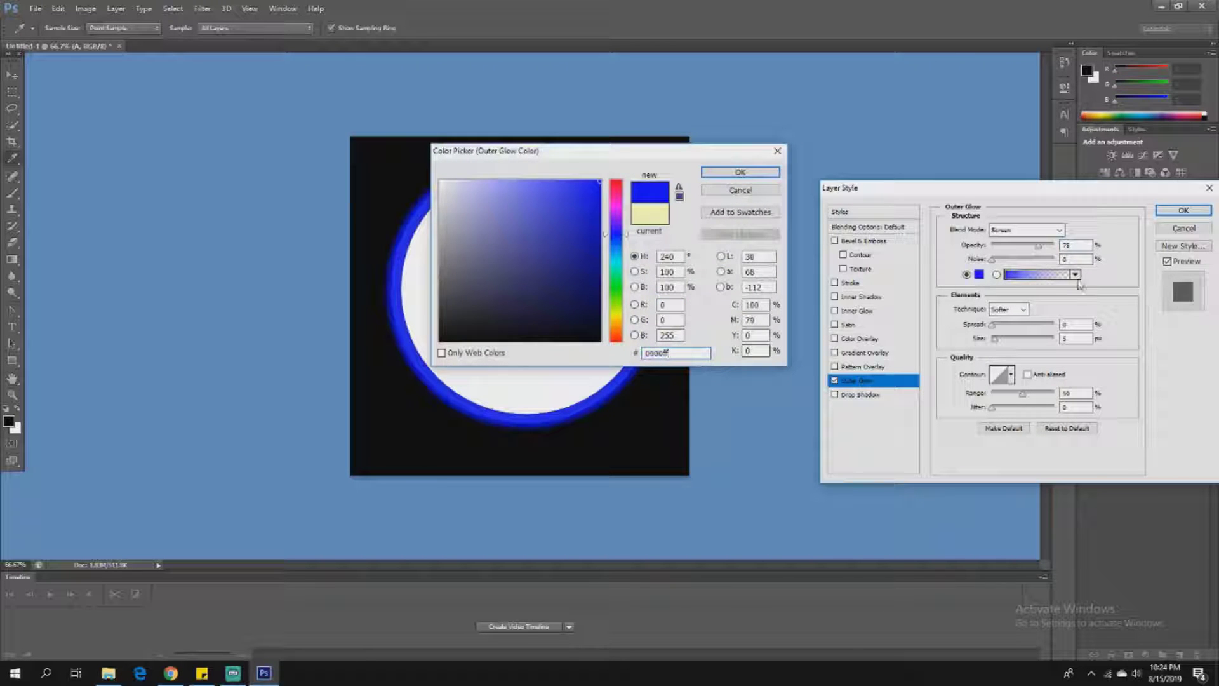
pyautogui.click(740, 172)
pyautogui.doubleClick(1068, 325)
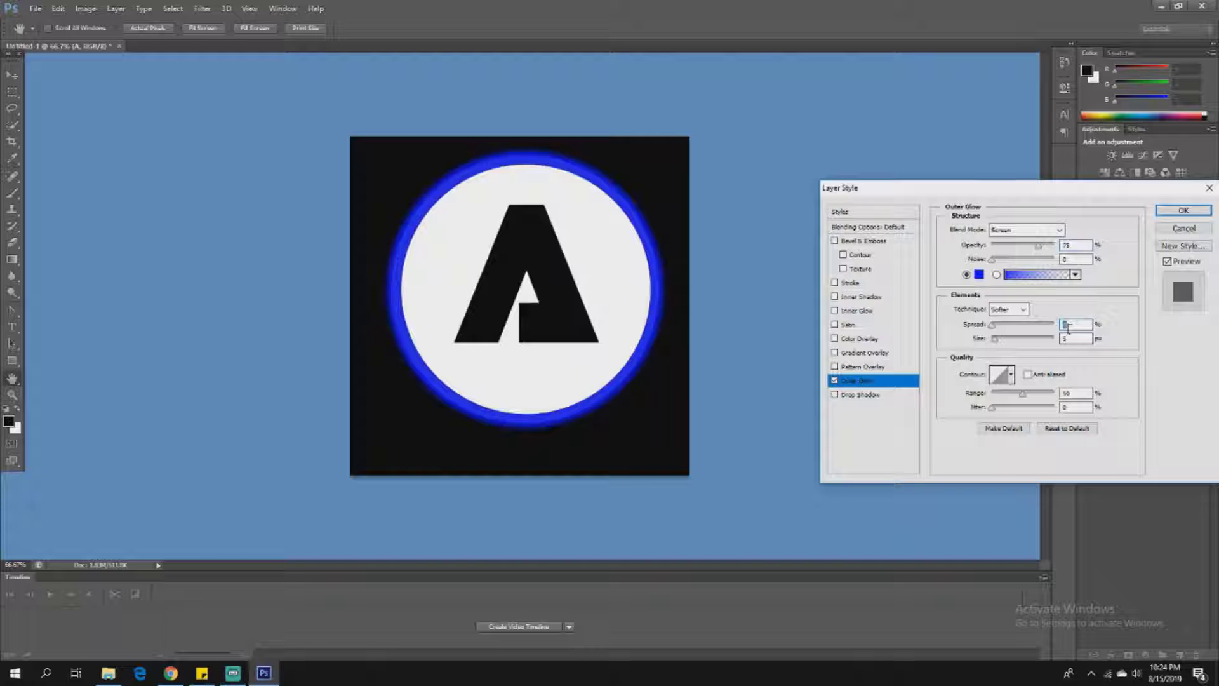
pyautogui.write('5')
pyautogui.click(1182, 210)
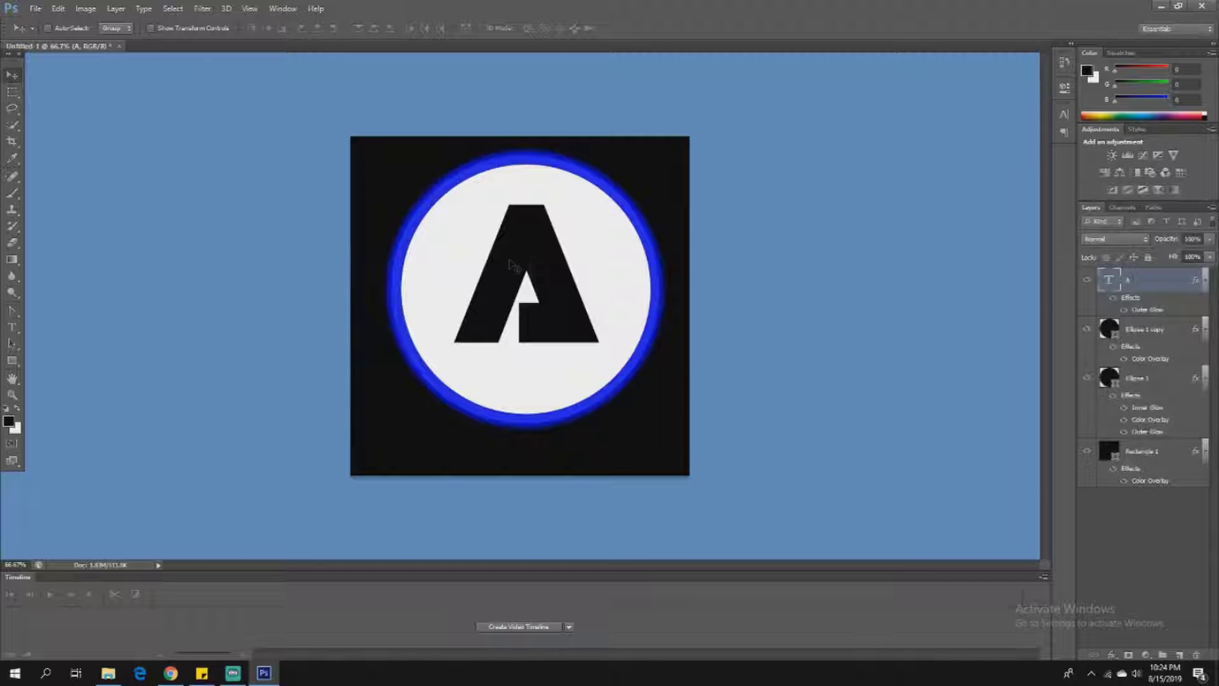
pyautogui.click(1144, 386)
# Step: Turn off the white Color Overlay on Ellipse 1 copy and nudge that layer slightly
pyautogui.rightClick(1154, 333)
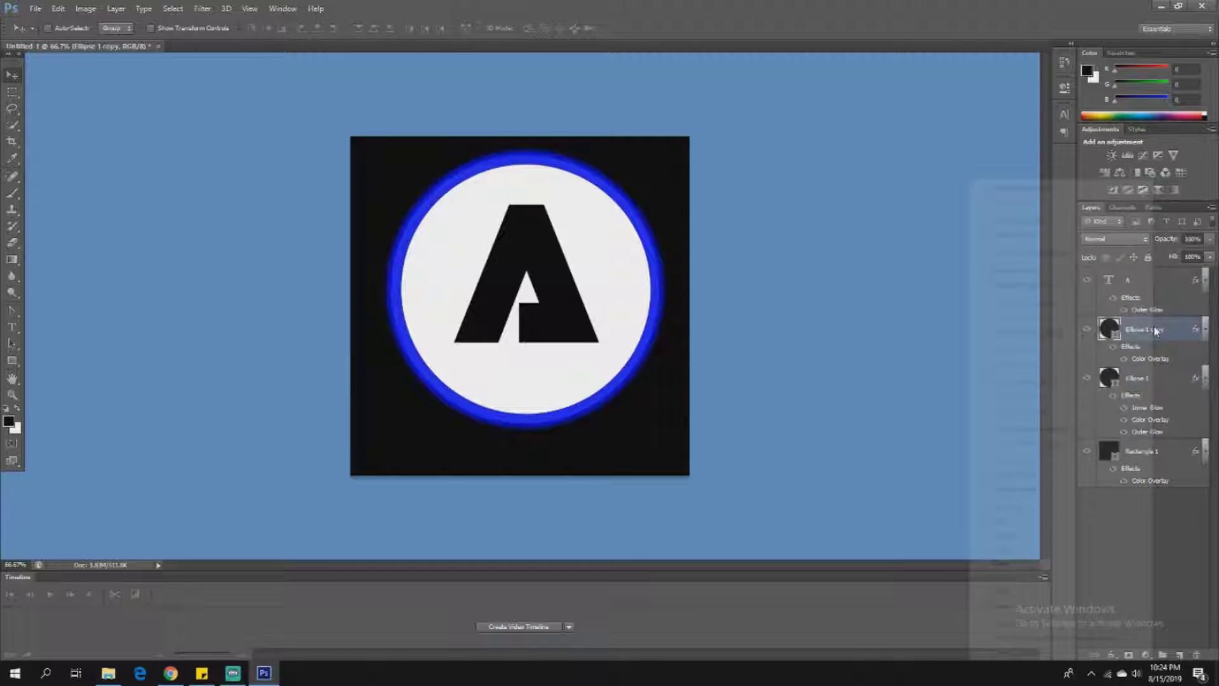
pyautogui.click(1031, 189)
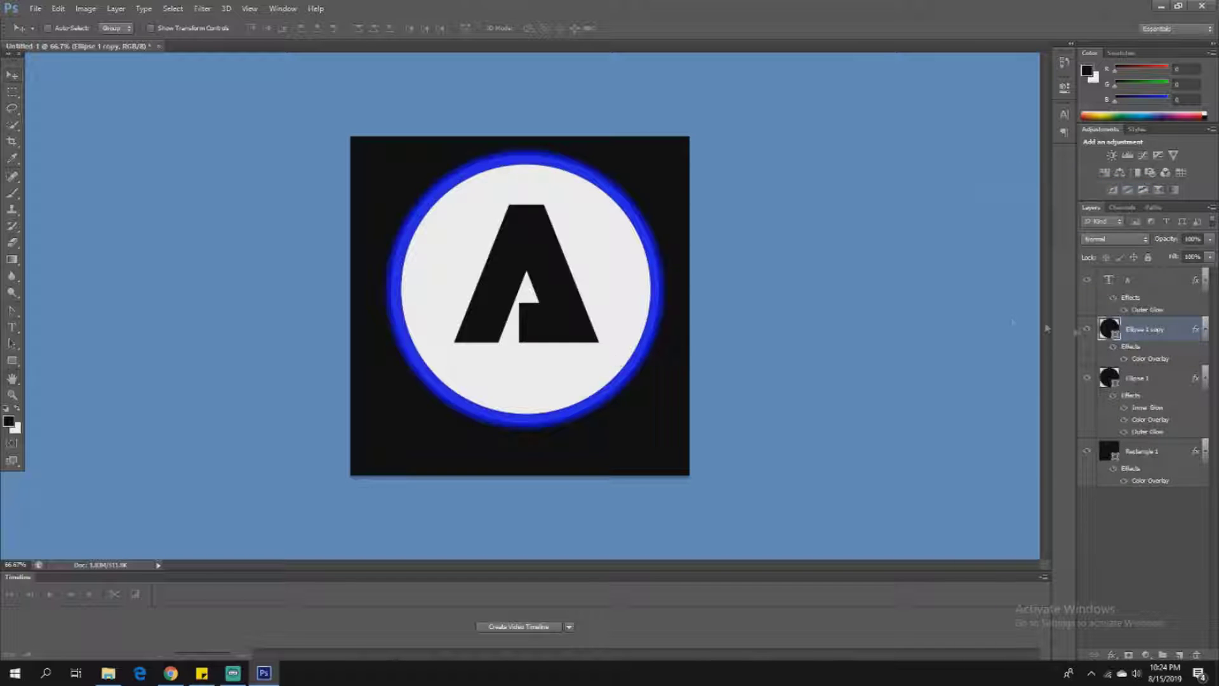
pyautogui.click(877, 343)
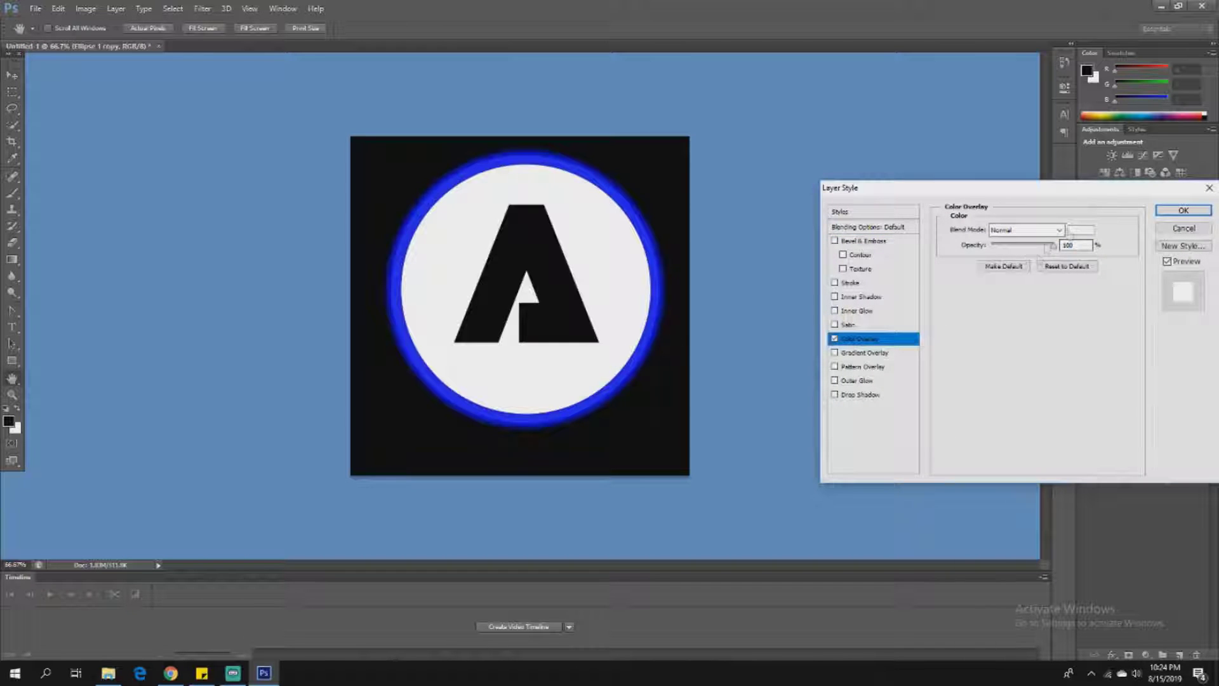
pyautogui.click(835, 339)
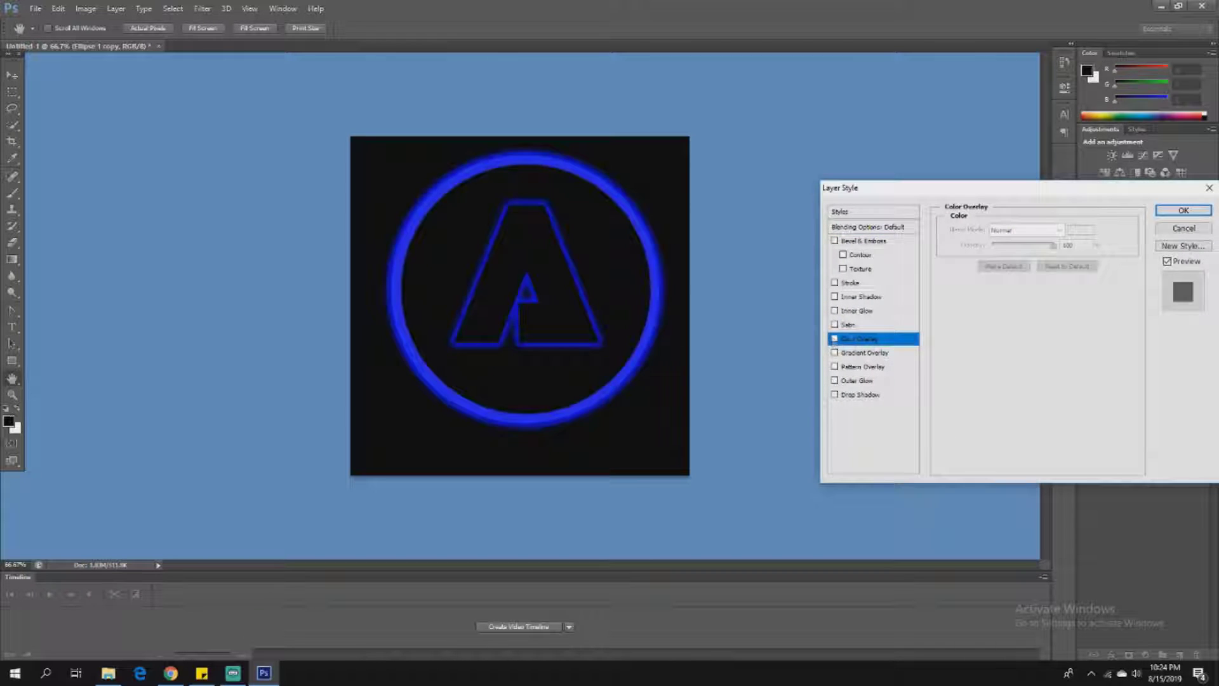
pyautogui.click(1182, 210)
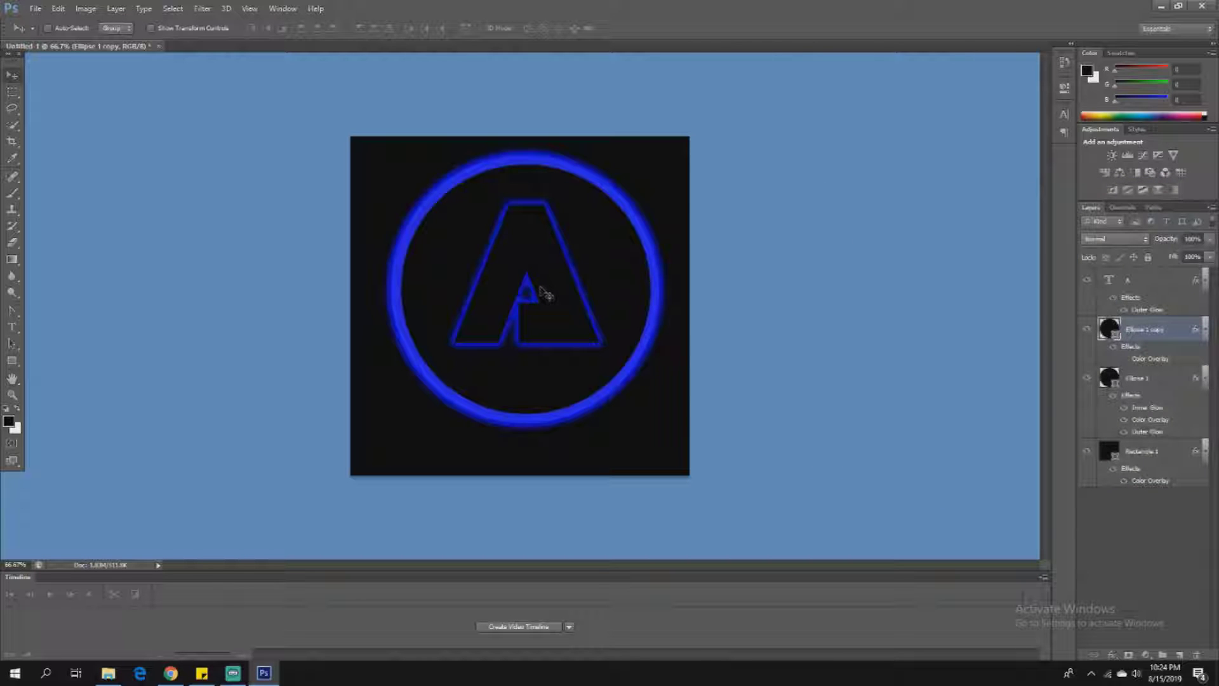
pyautogui.moveTo(550, 298); pyautogui.dragTo(556, 301)
pyautogui.click(12, 327)
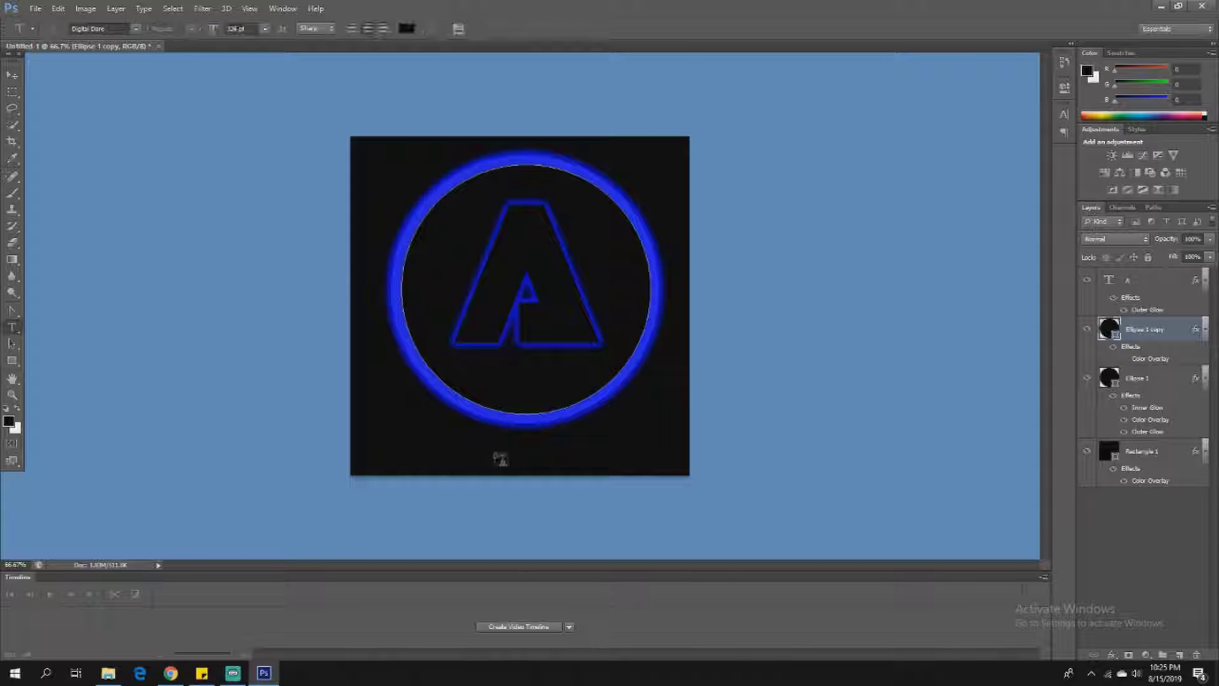
# Step: Type a new text line below the ring and set it to 14 pt
pyautogui.click(495, 453)
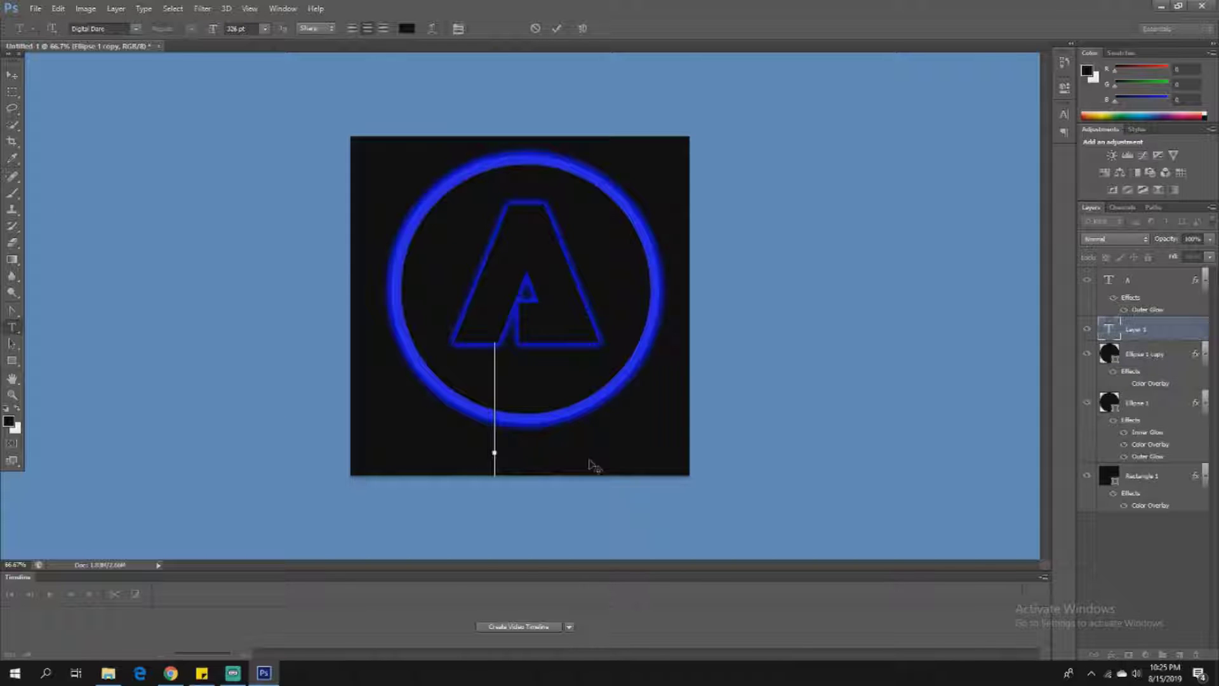
pyautogui.write('AL')
pyautogui.press('BackSpace')
pyautogui.write('L')
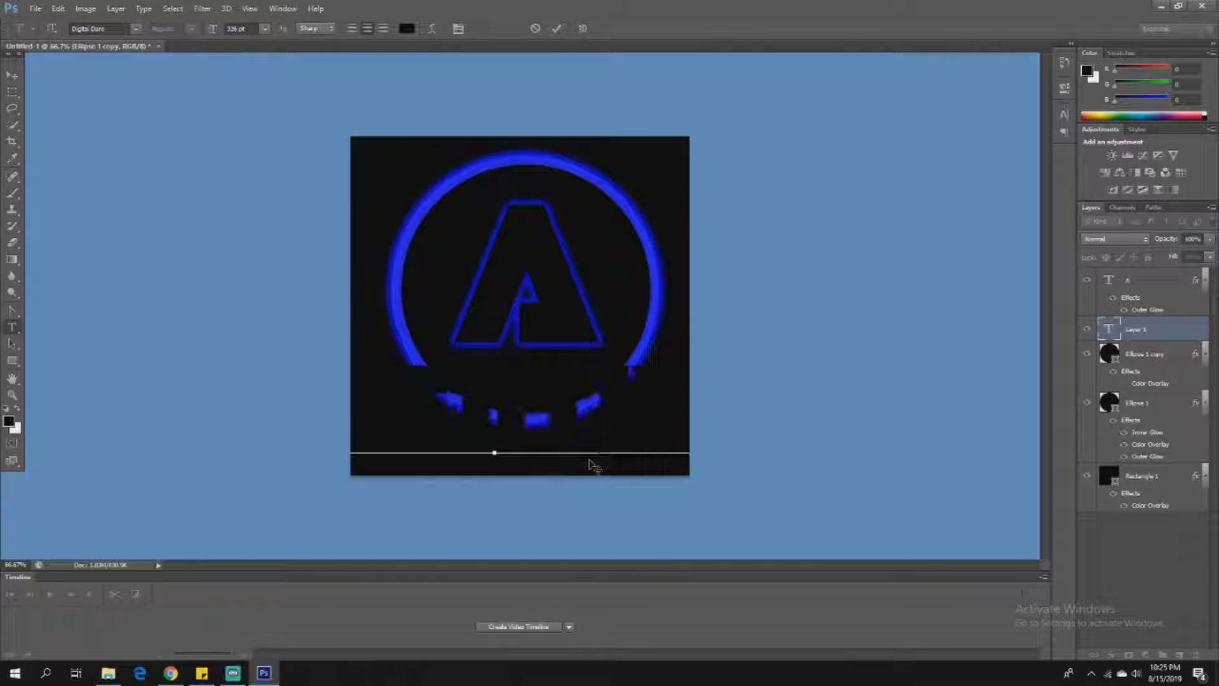
pyautogui.hotkey('ctrl', 'a')
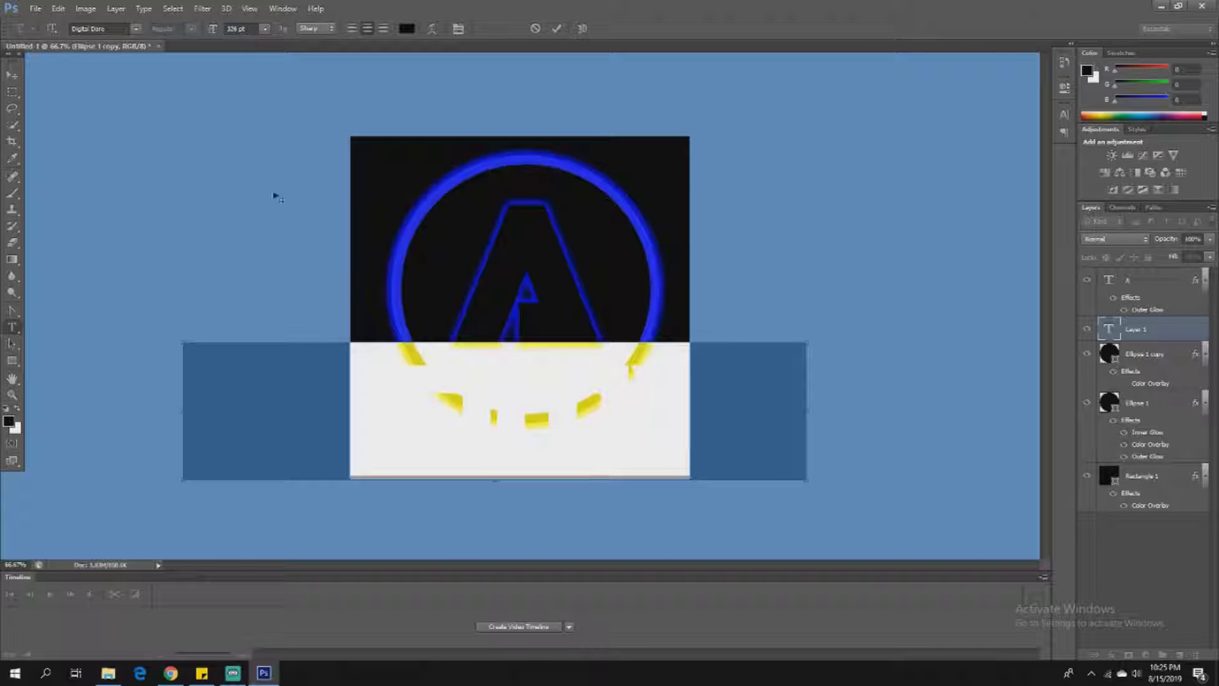
pyautogui.click(264, 29)
pyautogui.click(257, 132)
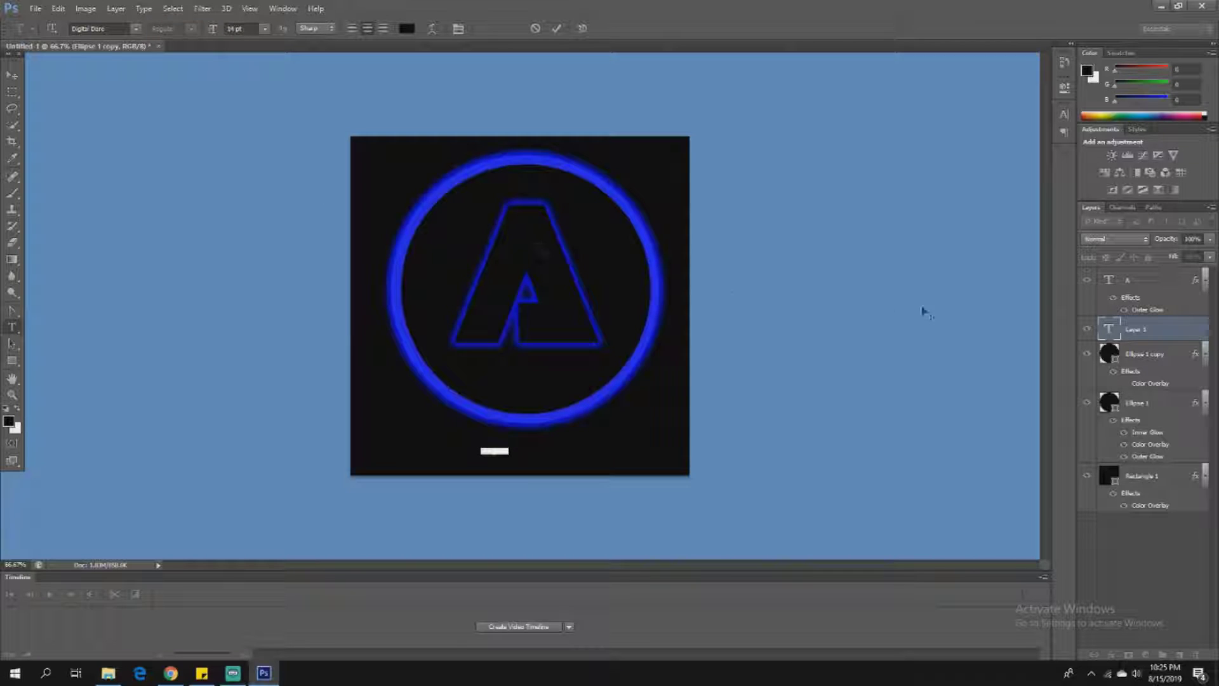
# Step: Copy the A layer's style and paste it onto the AROMYA text layer
pyautogui.click(1142, 279)
pyautogui.rightClick(1142, 280)
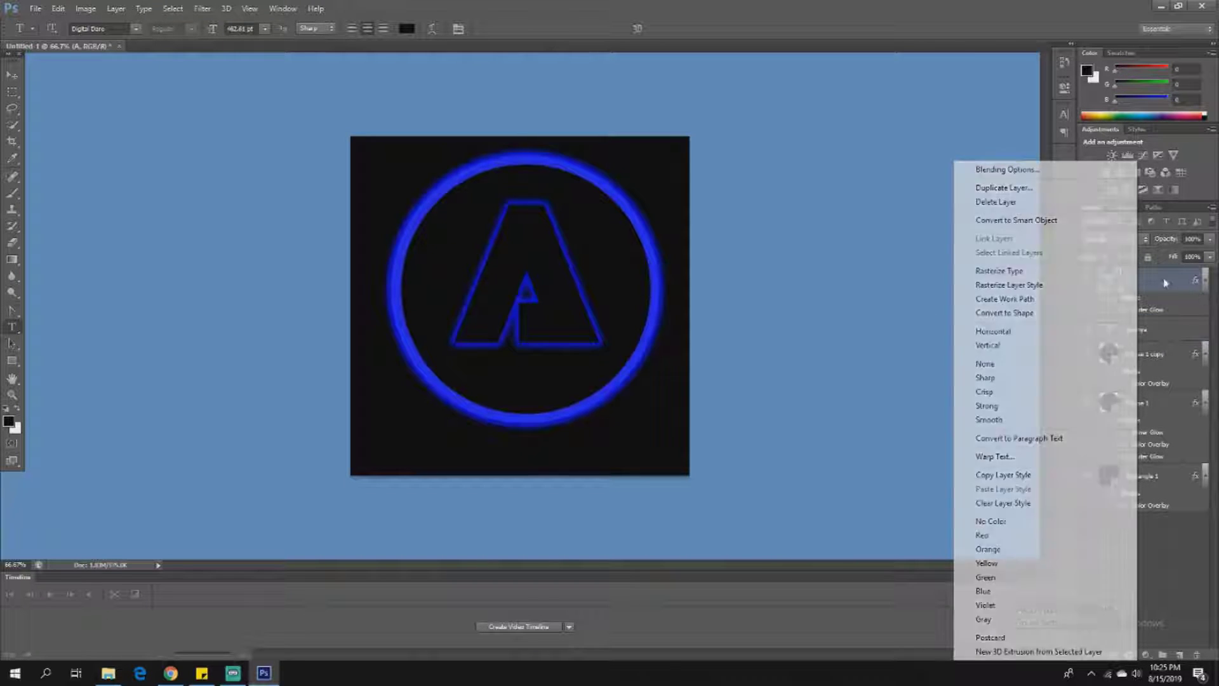
pyautogui.click(1164, 282)
pyautogui.rightClick(1153, 281)
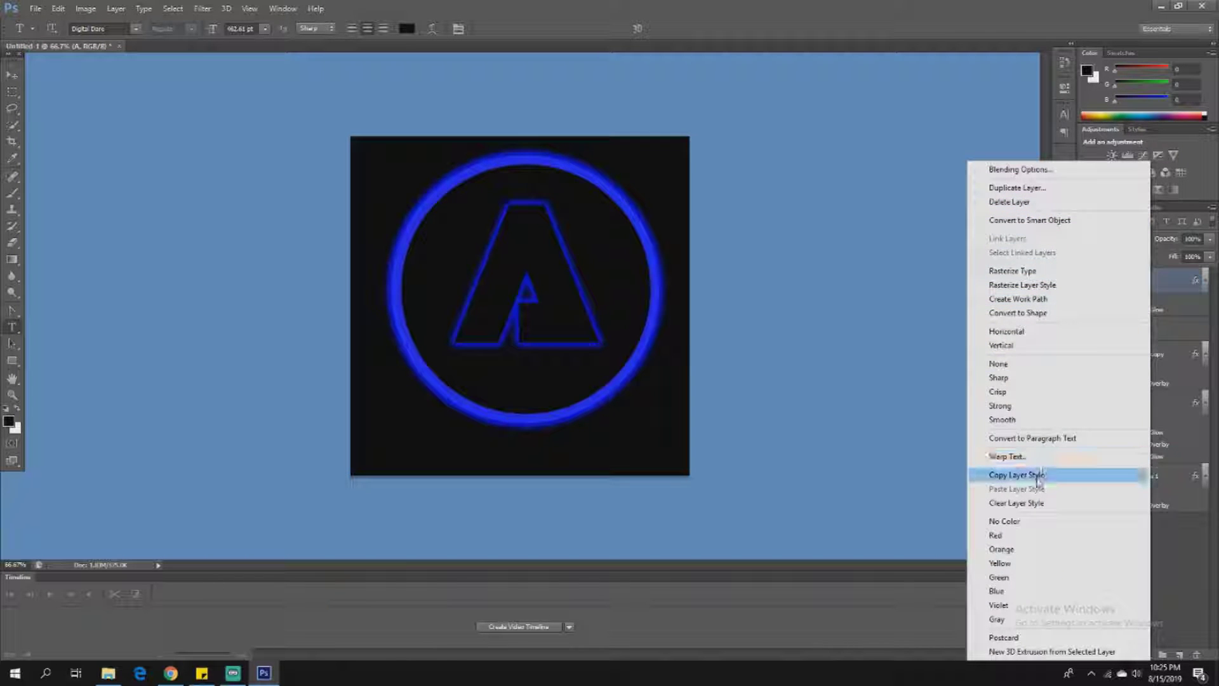
pyautogui.click(1016, 474)
pyautogui.click(1145, 332)
pyautogui.rightClick(1143, 332)
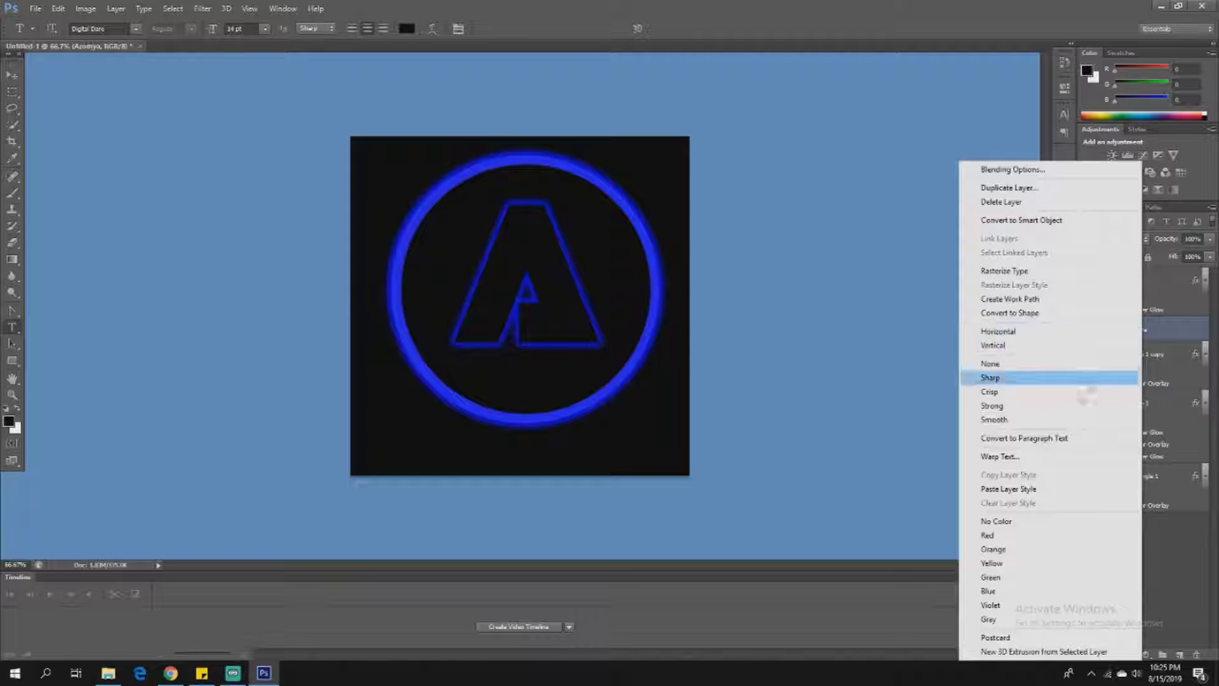
pyautogui.click(1016, 488)
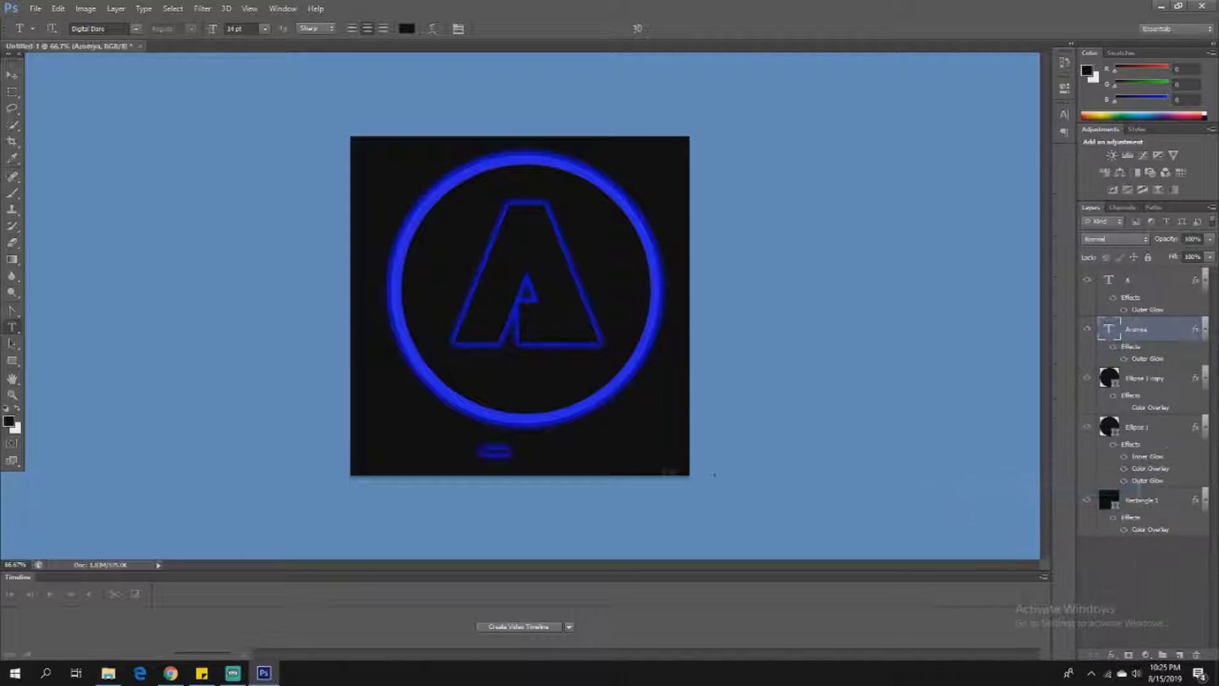
pyautogui.doubleClick(1109, 329)
# Step: Resize the AROMYA text to 72 pt and move it just below the ring
pyautogui.click(234, 28)
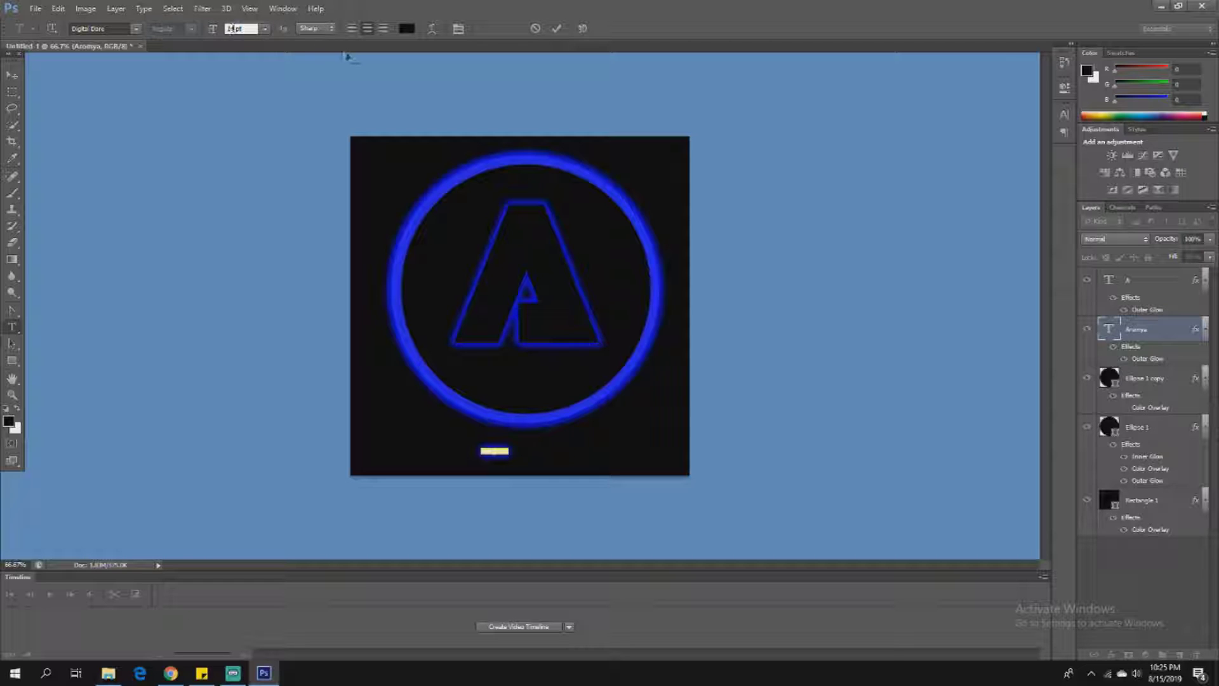
pyautogui.write('172')
pyautogui.press('Return')
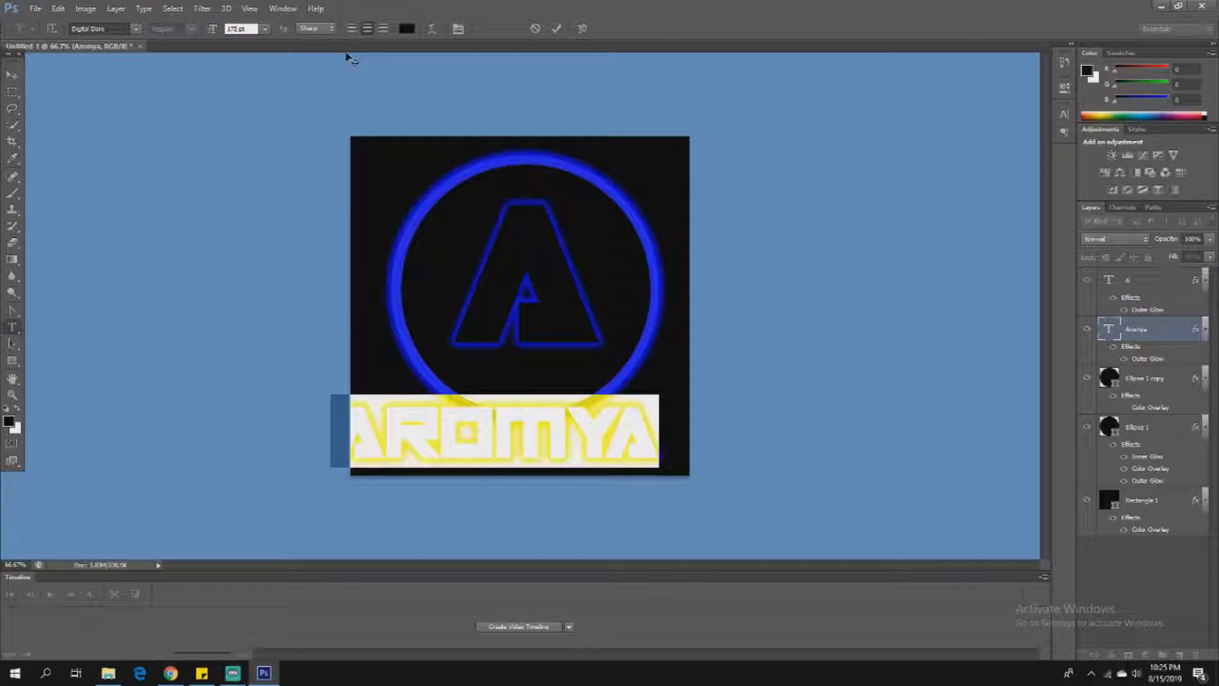
pyautogui.write('1')
pyautogui.press('Return')
pyautogui.write('72')
pyautogui.press('Return')
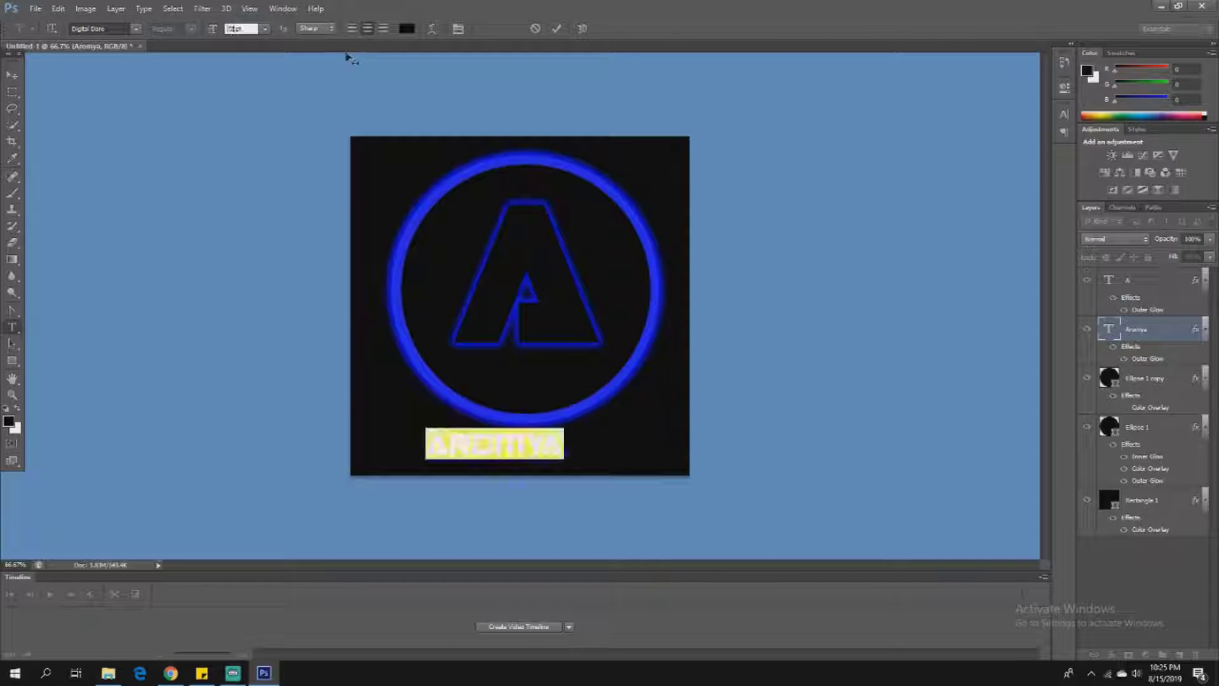
pyautogui.click(12, 76)
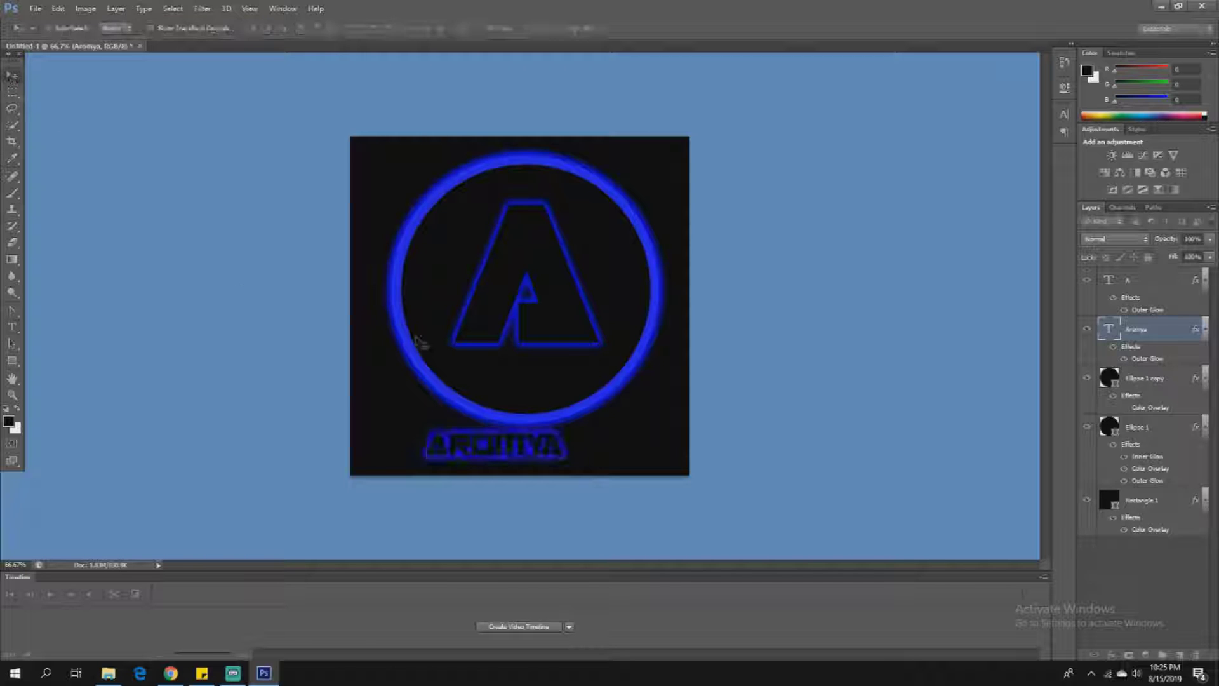
pyautogui.moveTo(506, 446); pyautogui.dragTo(536, 457)
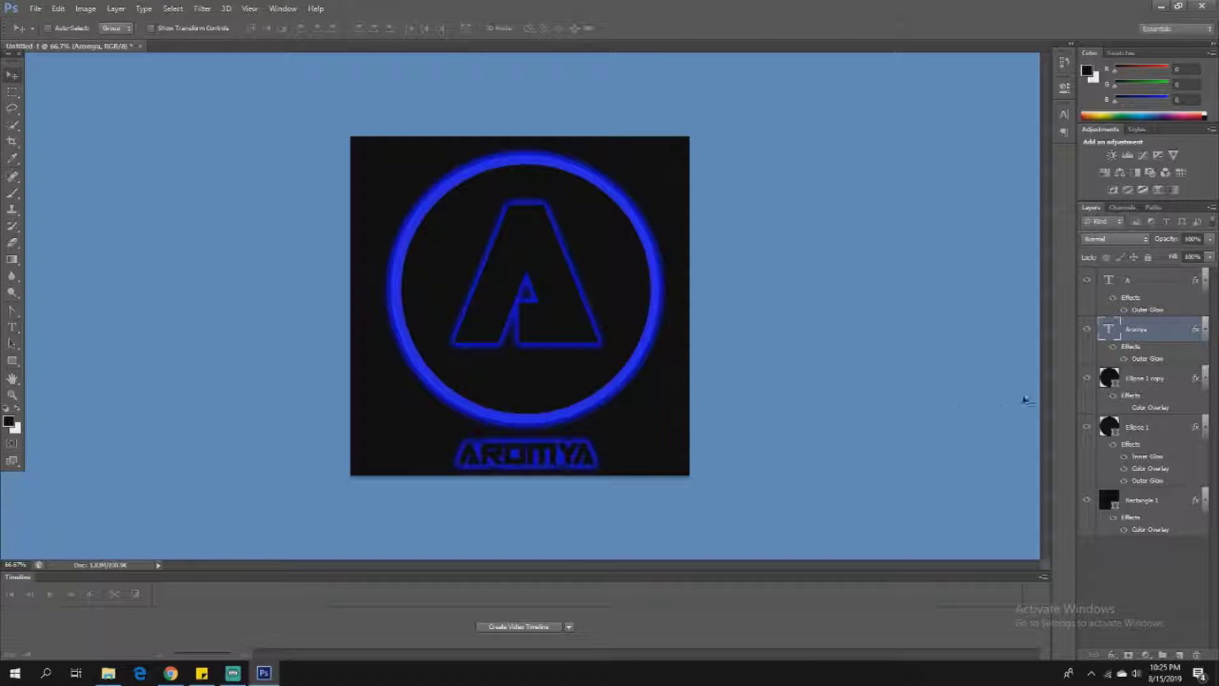
# Step: Reduce the AROMYA text size further to 52 pt
pyautogui.doubleClick(1108, 327)
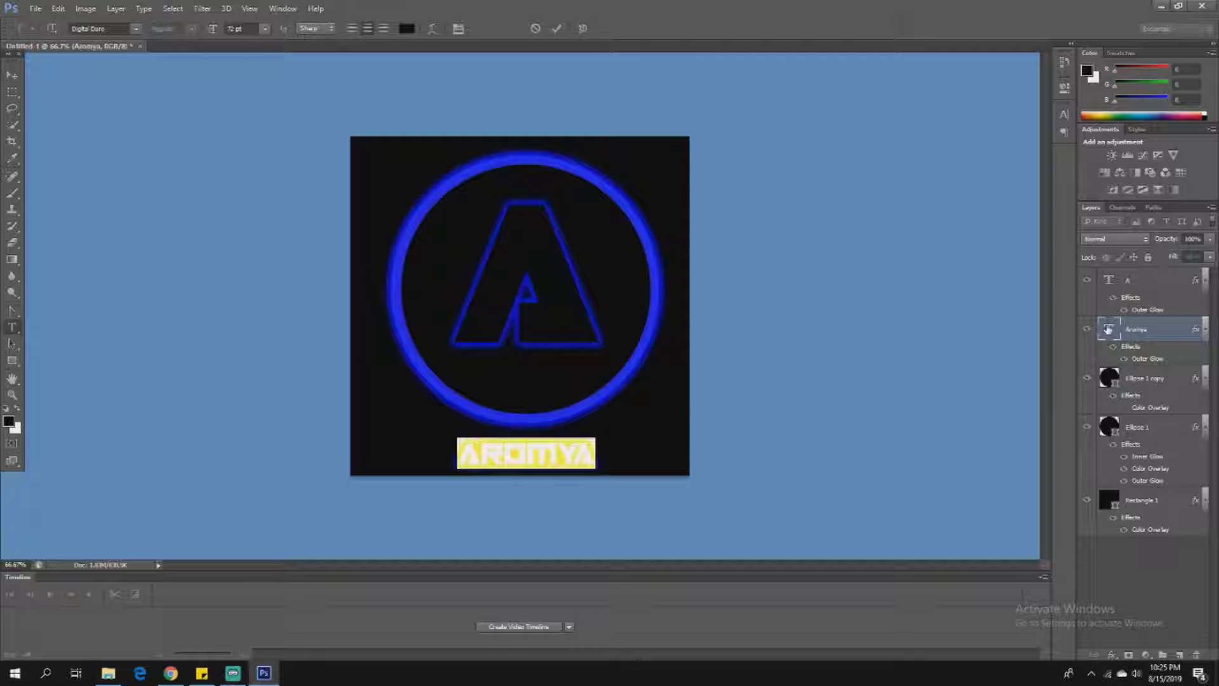
pyautogui.click(235, 30)
pyautogui.write('8')
pyautogui.press('Return')
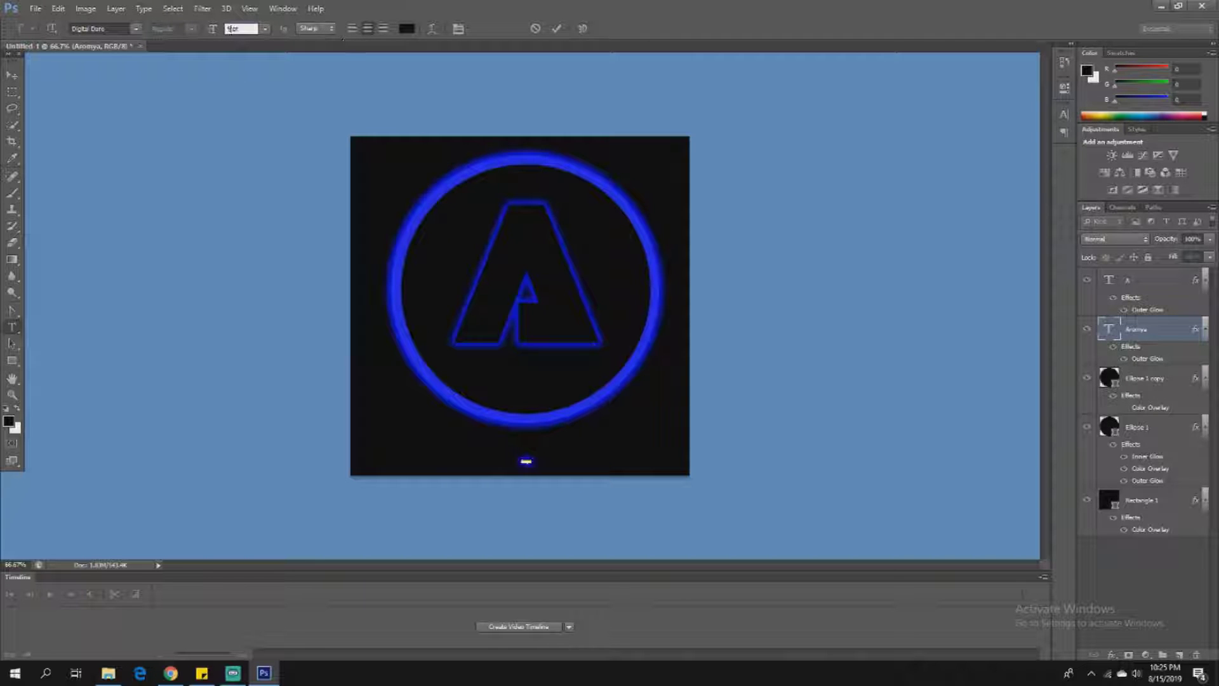
pyautogui.write('52')
pyautogui.press('Return')
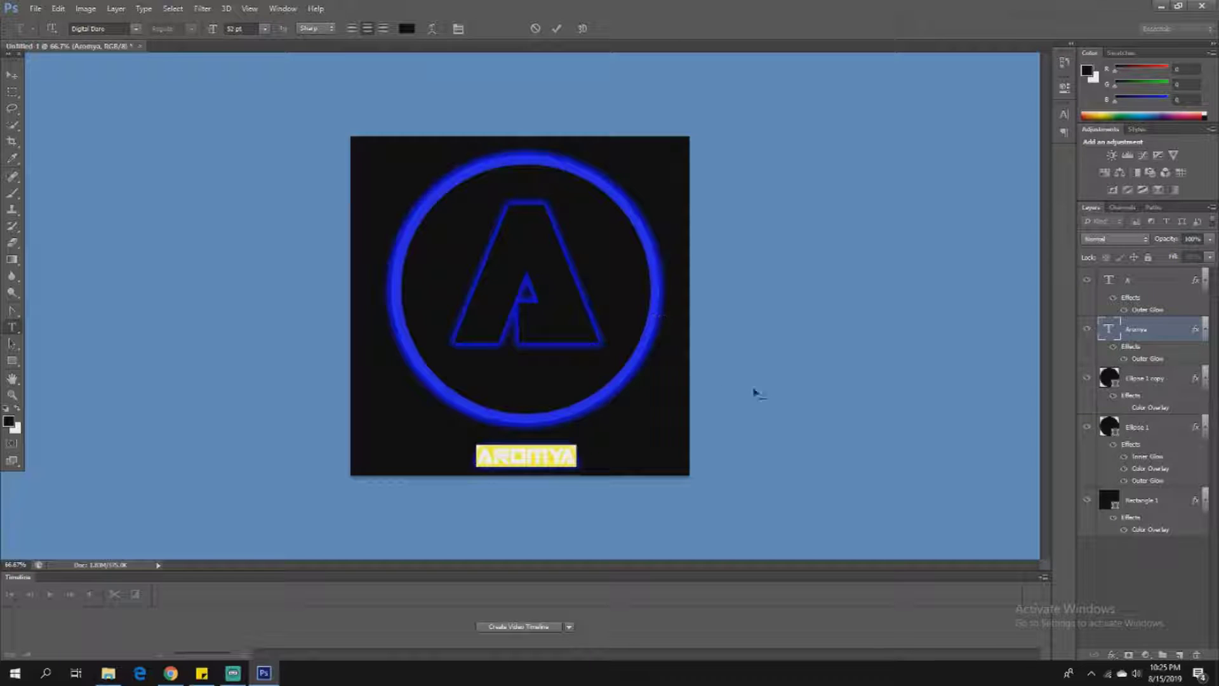
pyautogui.hotkey('ctrl', 'Return')
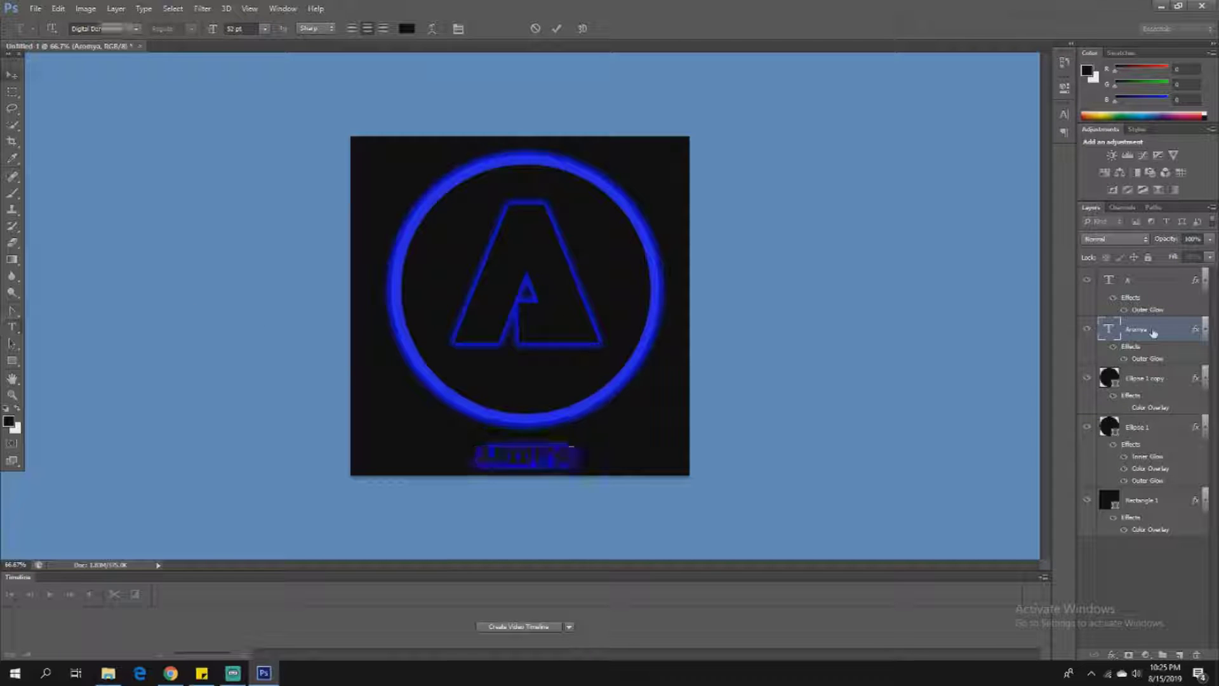
# Step: Undo a layer deletion to restore the ring copy and AROMYA text, then select layer A
pyautogui.press('v')
pyautogui.press('Delete')
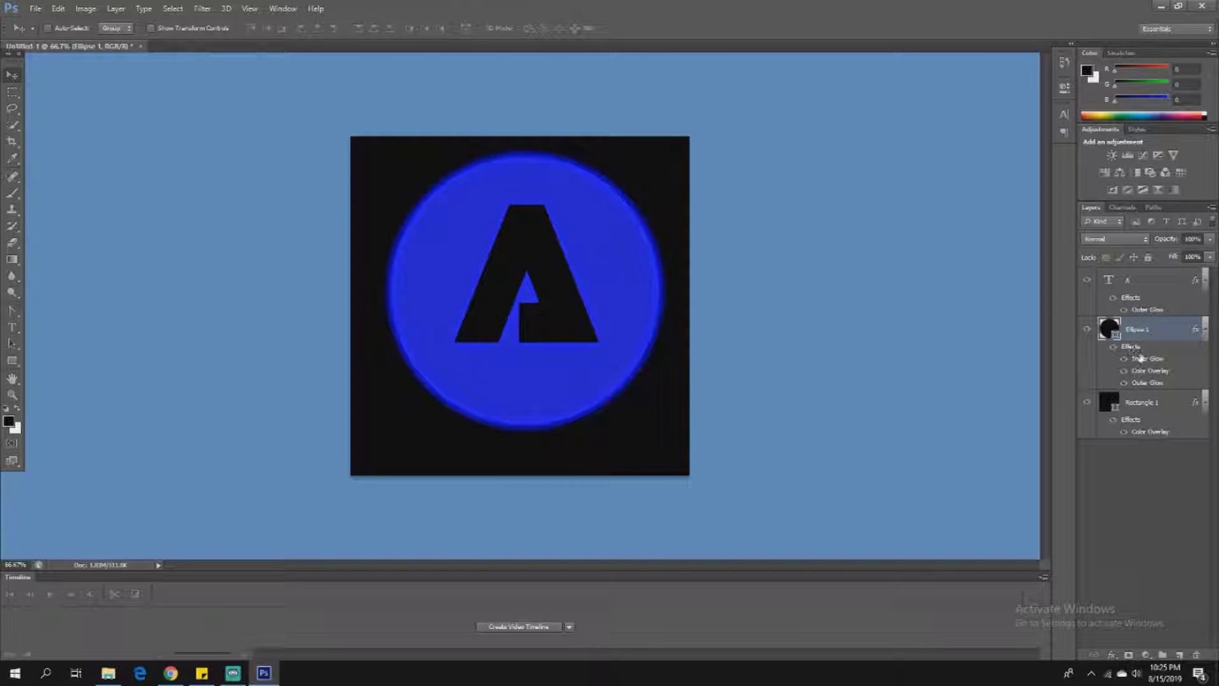
pyautogui.hotkey('ctrl', 'z')
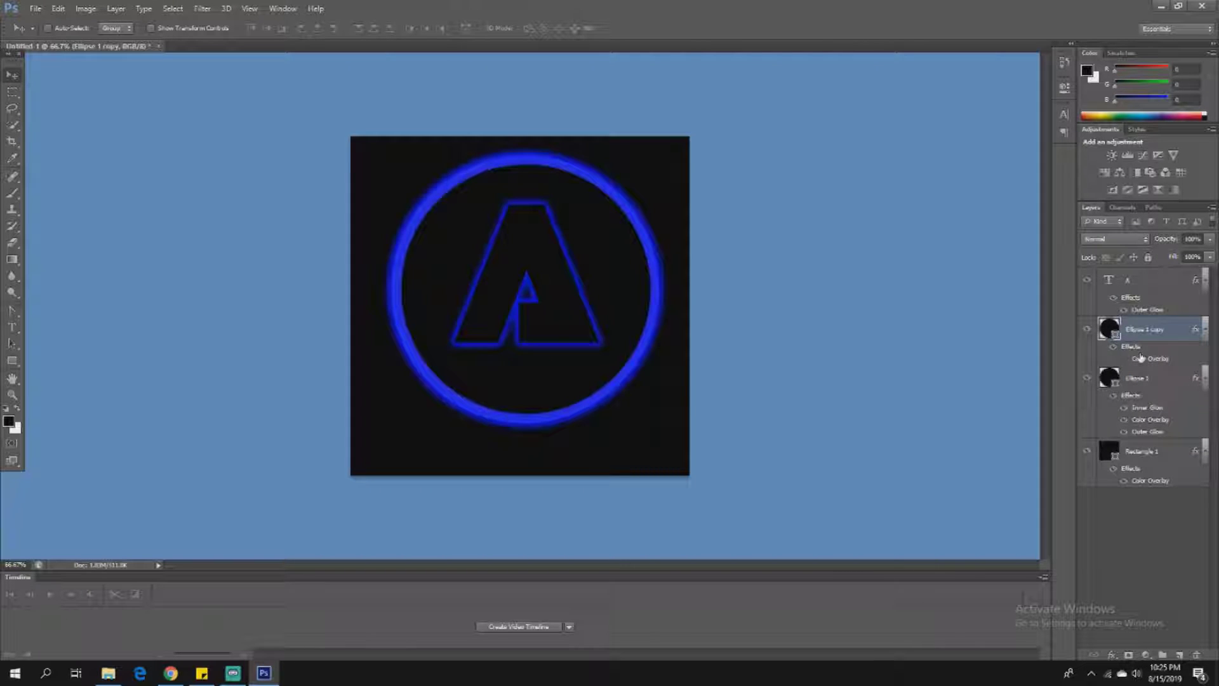
pyautogui.hotkey('ctrl', 'z')
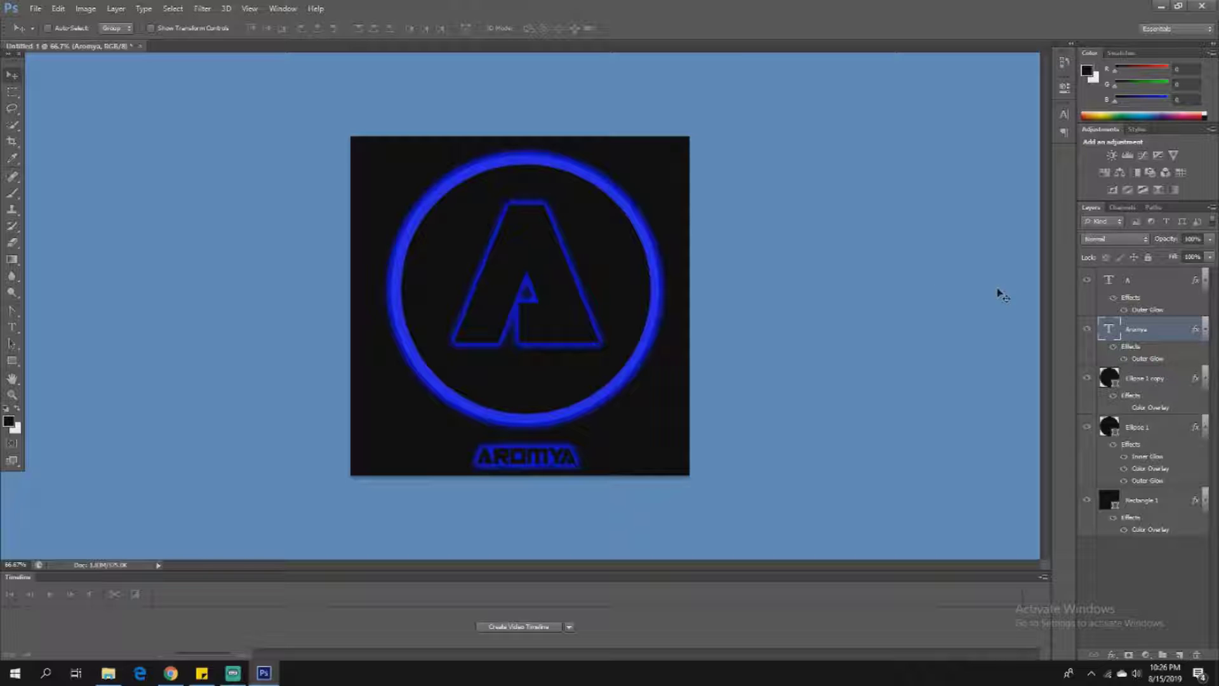
pyautogui.click(1155, 289)
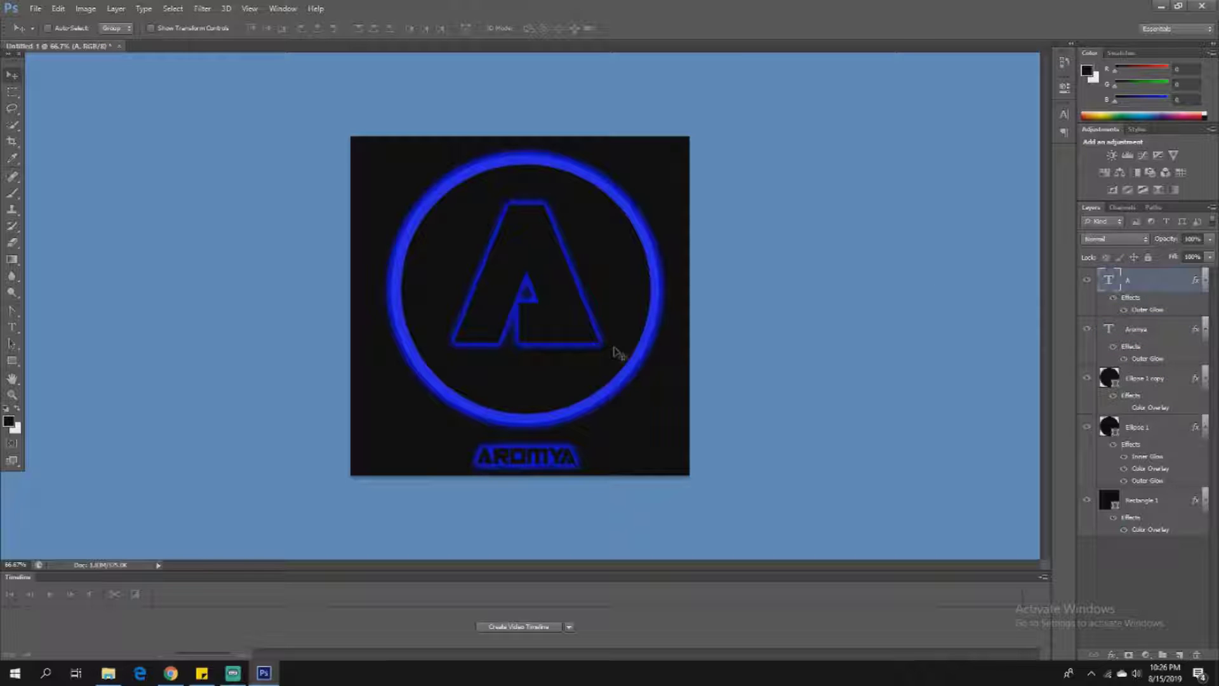
# Step: Rotate the outlined A about -15° and nudge it into place inside the ring
pyautogui.hotkey('ctrl', 't')
pyautogui.moveTo(615, 340); pyautogui.dragTo(711, 361)
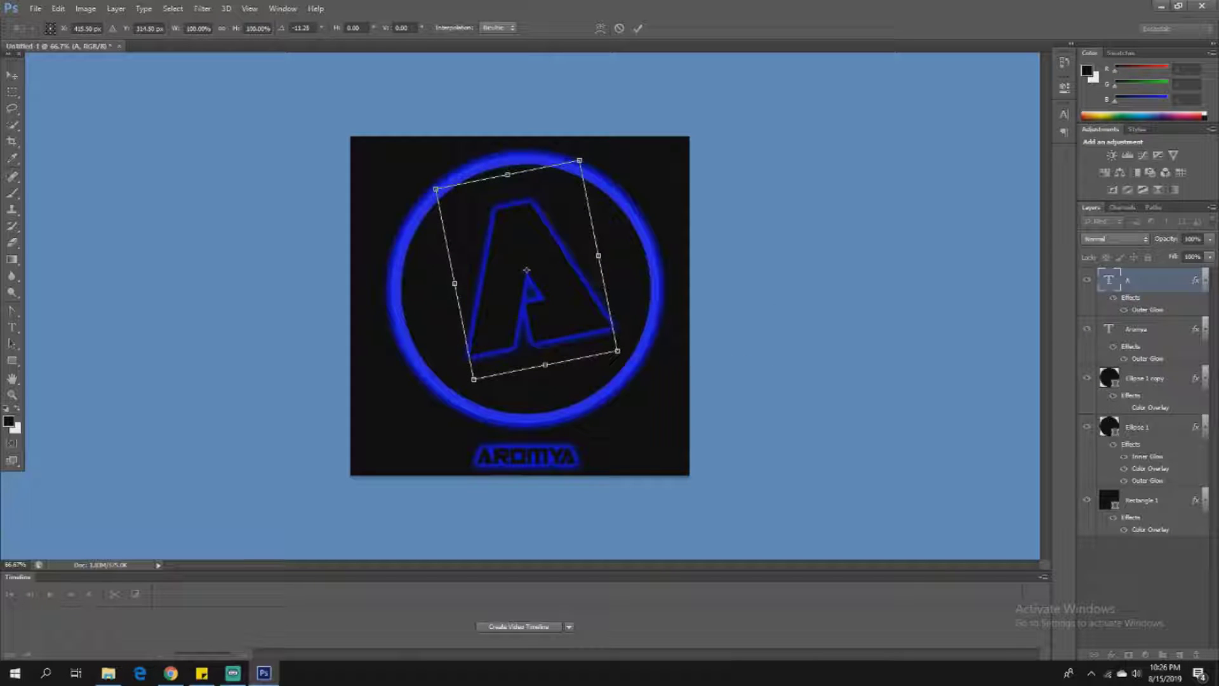
pyautogui.press('Return')
pyautogui.moveTo(533, 282); pyautogui.dragTo(563, 284)
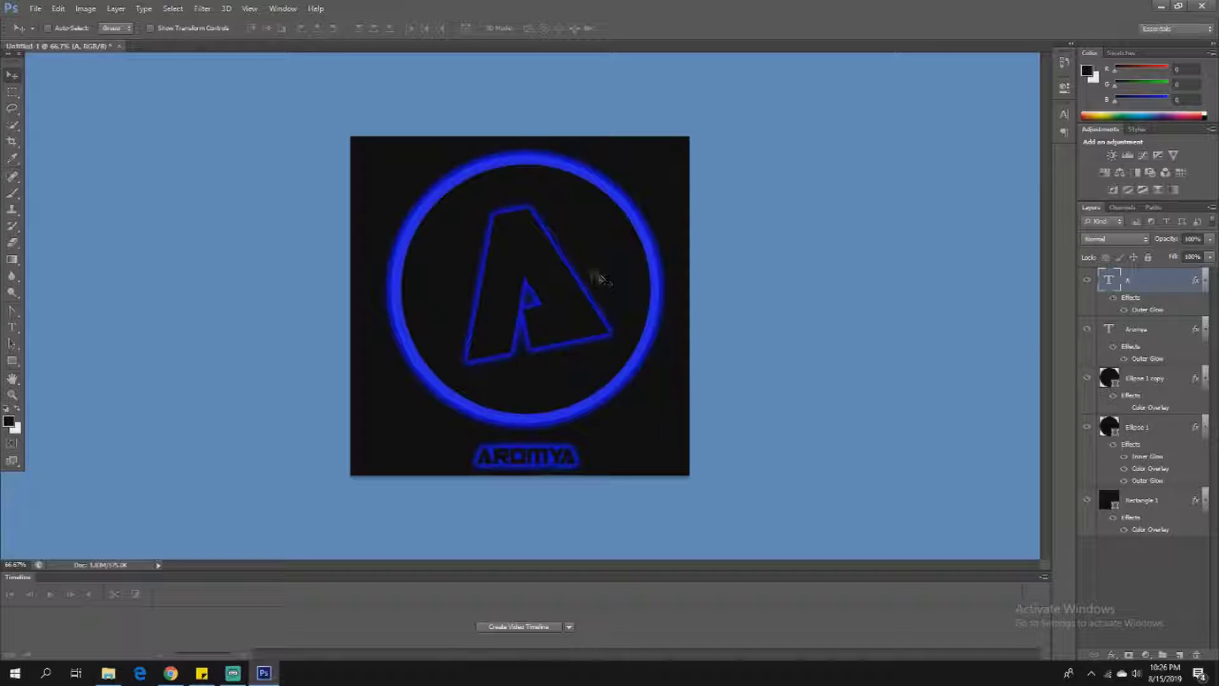
pyautogui.hotkey('ctrl', 't')
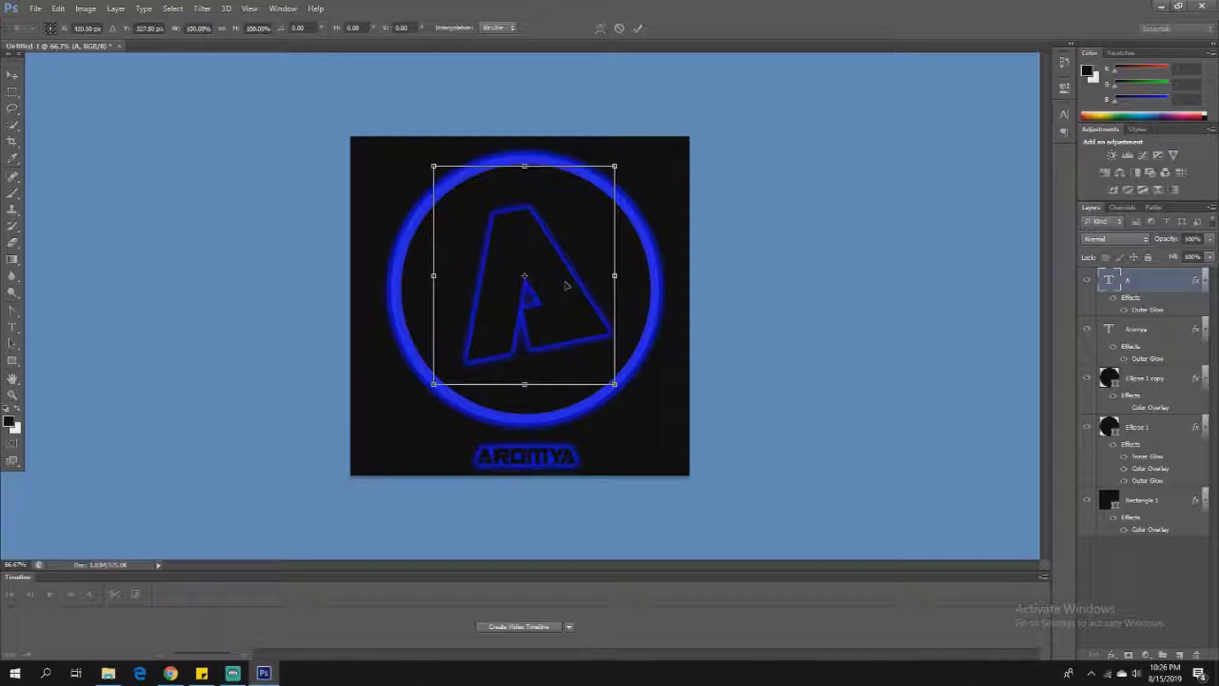
pyautogui.moveTo(660, 384)
pyautogui.mouseDown()
pyautogui.moveTo(657, 400)
pyautogui.moveTo(720, 333)
pyautogui.moveTo(660, 362)
pyautogui.mouseUp()
pyautogui.press('Return')
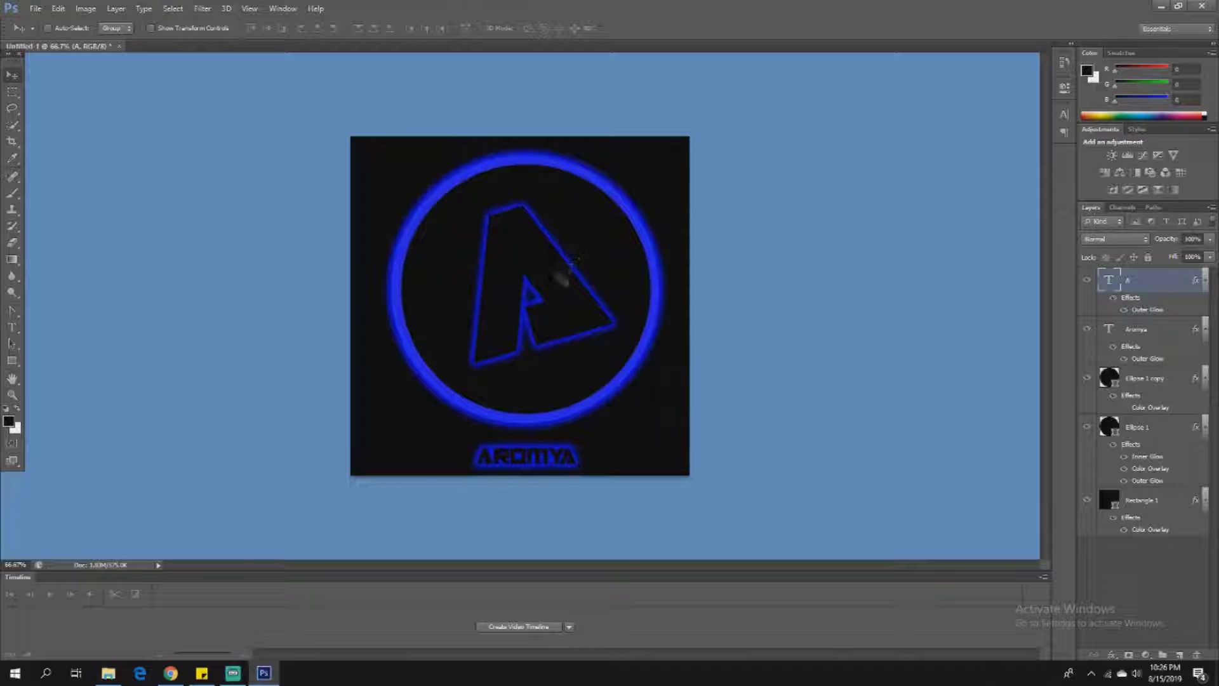
pyautogui.hotkey('alt', 'Tab')
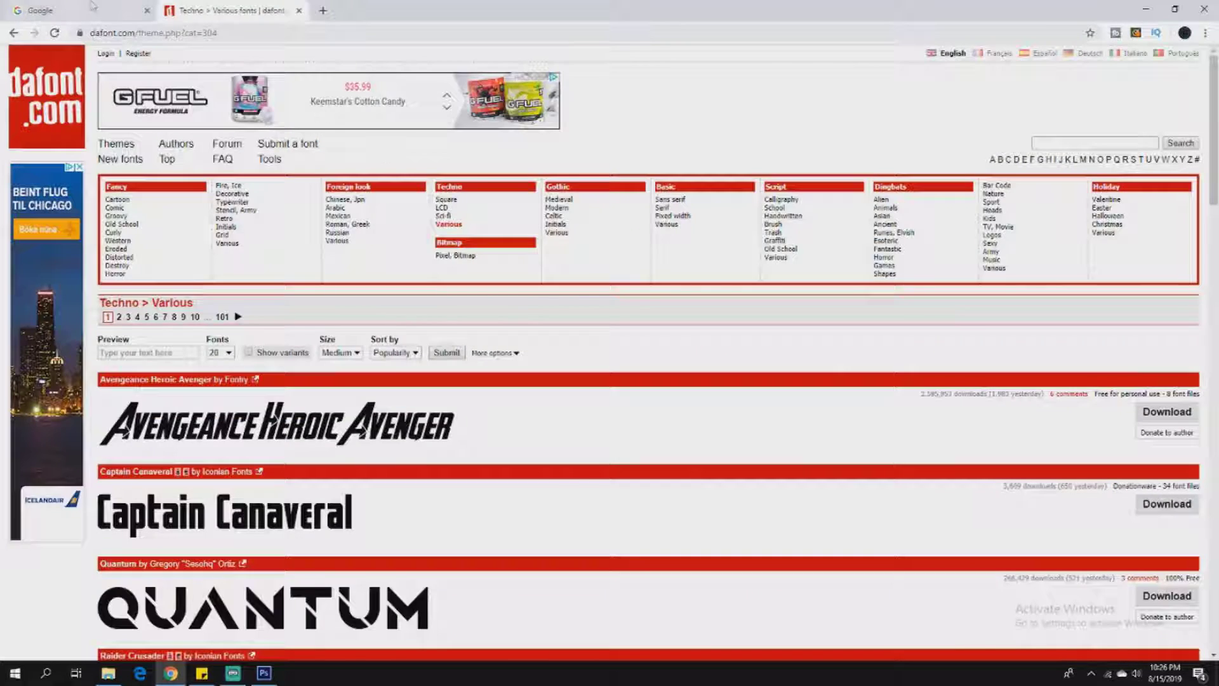
# Step: Search Google Images for blue wallpaper and preview the Light Blue Abstract Wallpaper – Baltana image
pyautogui.hotkey('ctrl', '1')
pyautogui.click(501, 263)
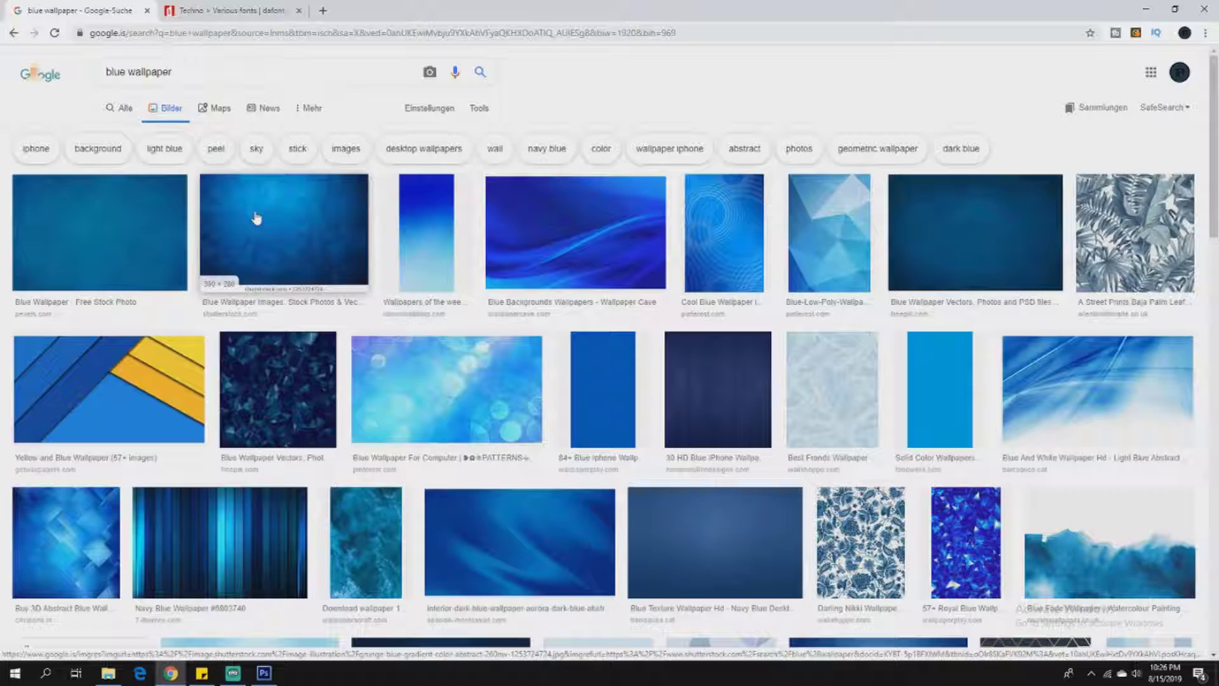
pyautogui.scroll(-4, 733, 390)
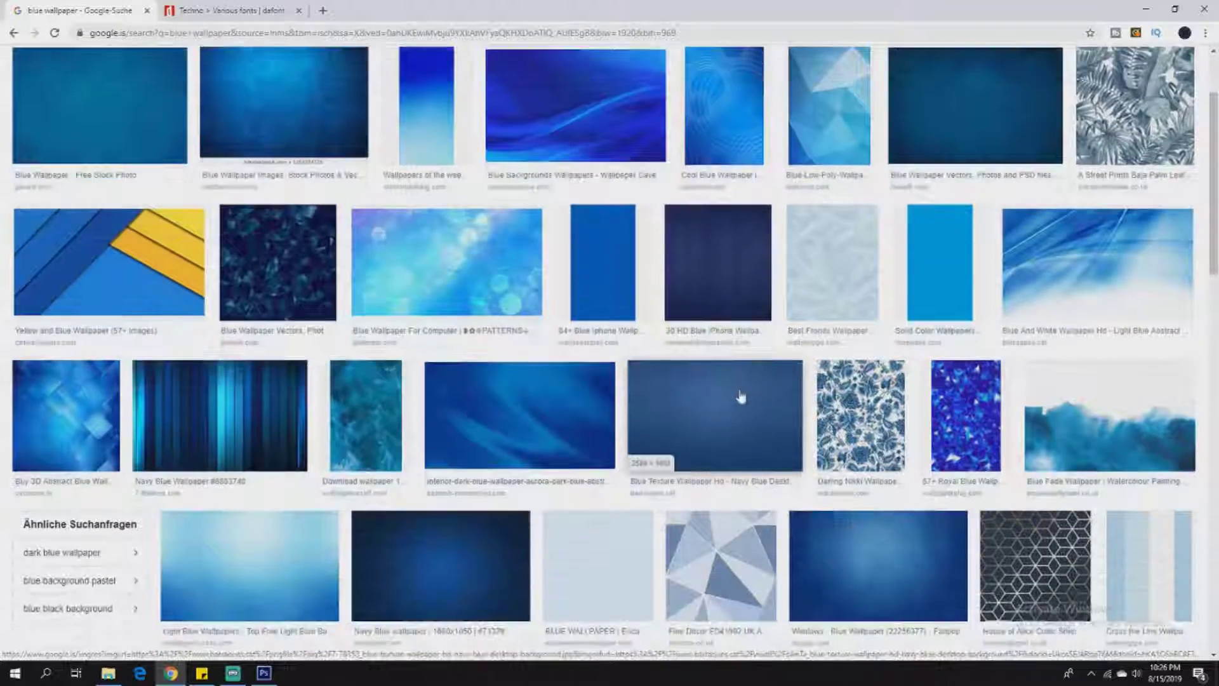
pyautogui.scroll(-3, 733, 390)
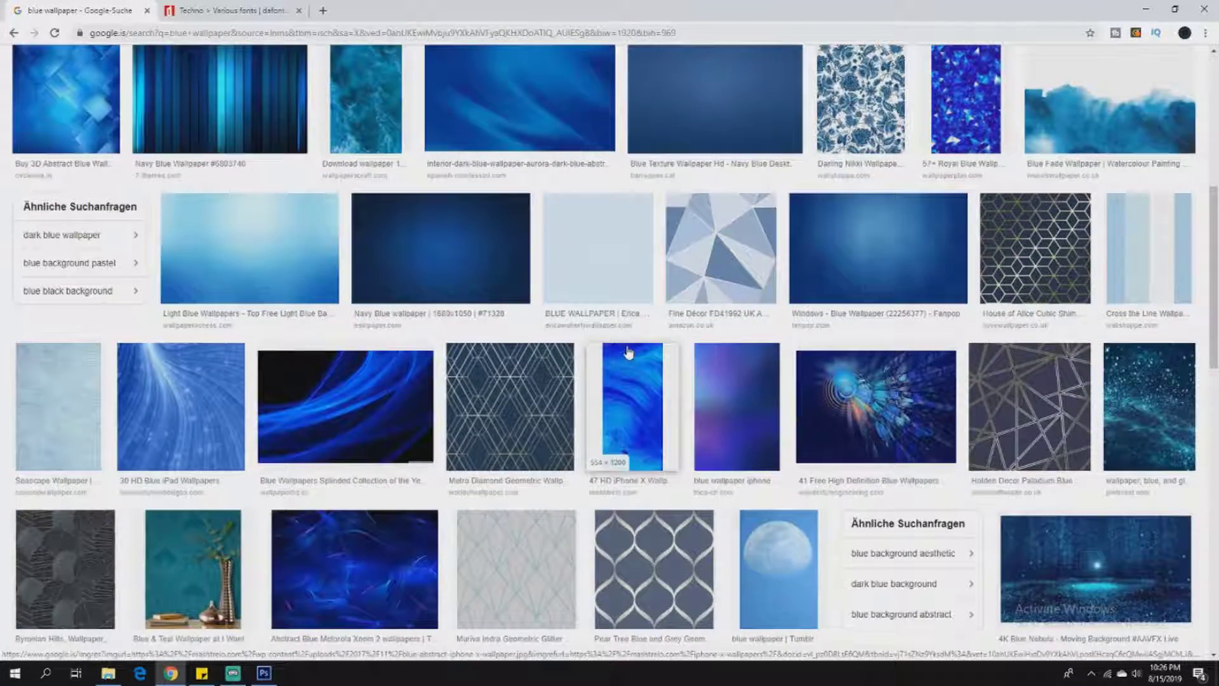
pyautogui.scroll(-5, 628, 351)
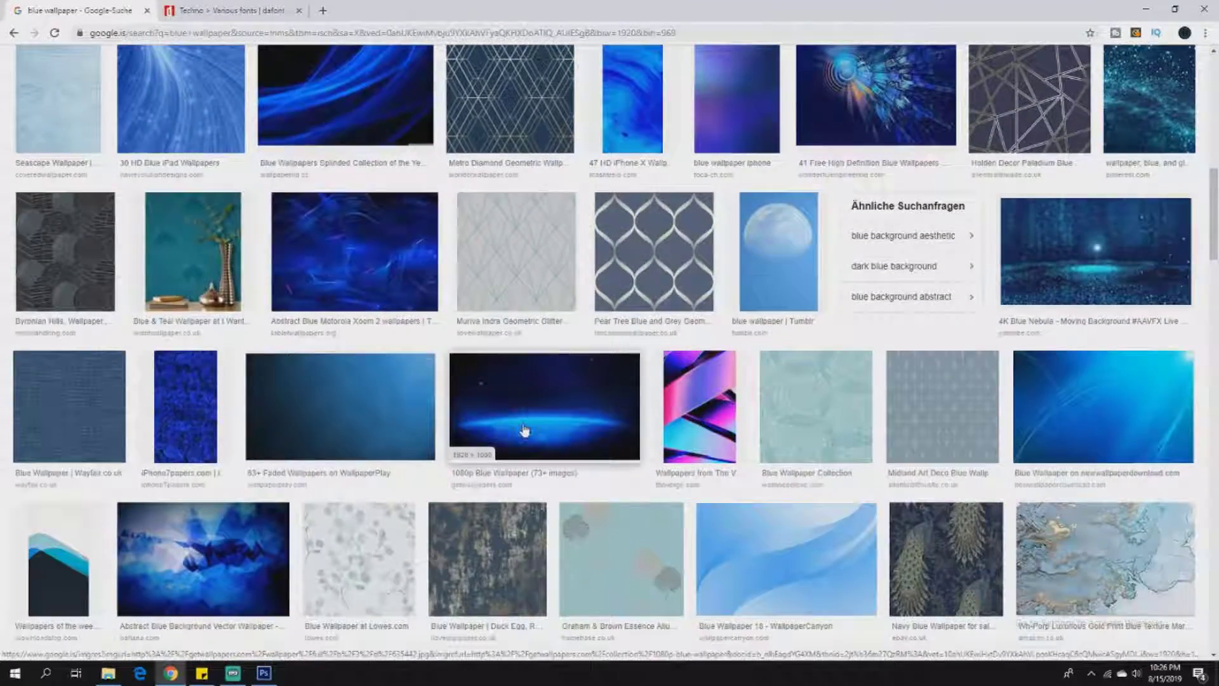
pyautogui.scroll(-8, 511, 438)
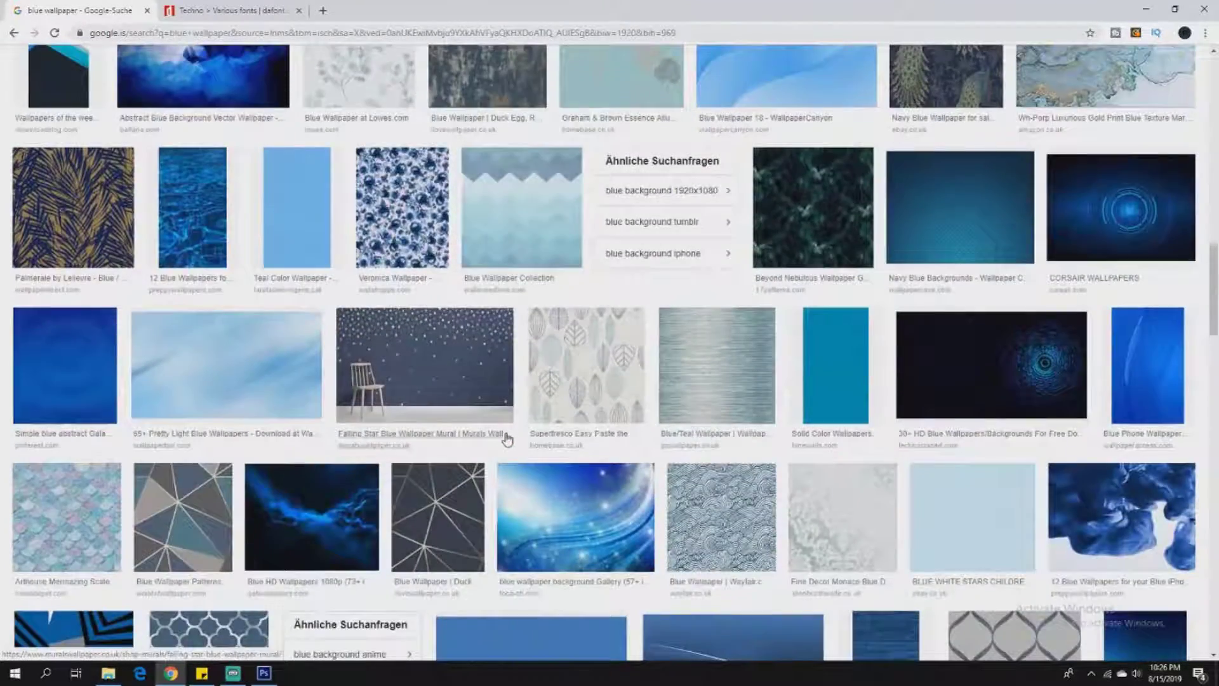
pyautogui.scroll(-4, 510, 438)
pyautogui.scroll(-2, 501, 444)
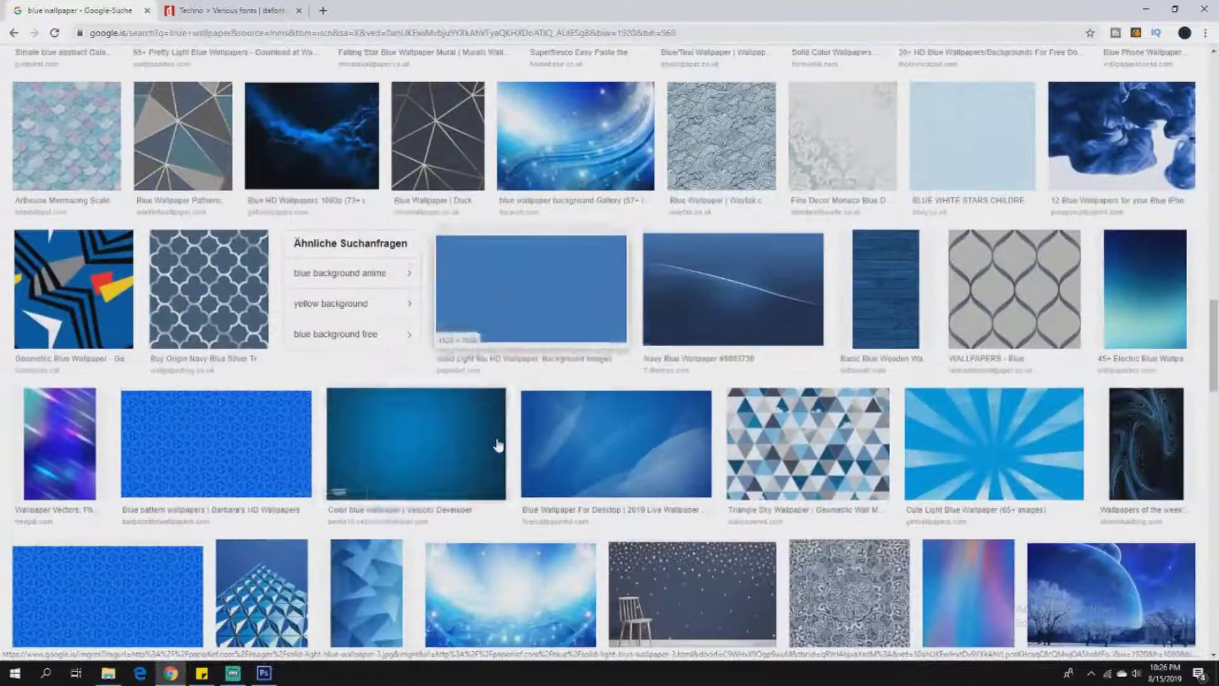
pyautogui.scroll(-2, 498, 446)
pyautogui.scroll(-2, 498, 446)
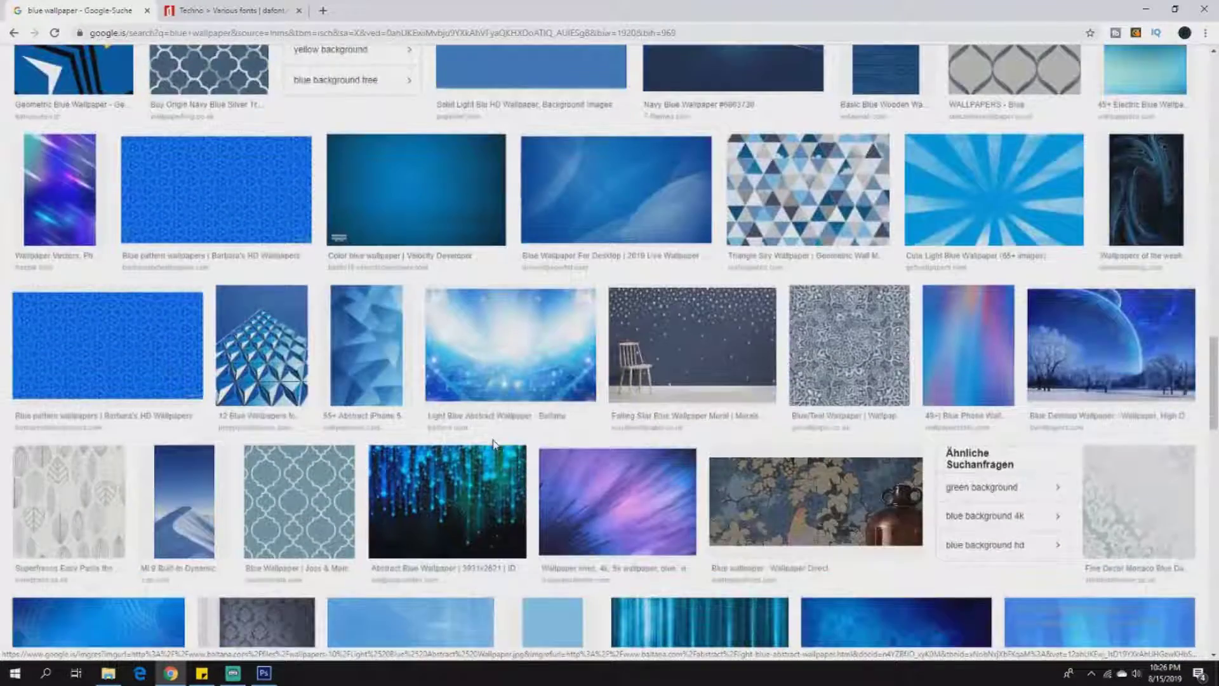
pyautogui.click(494, 382)
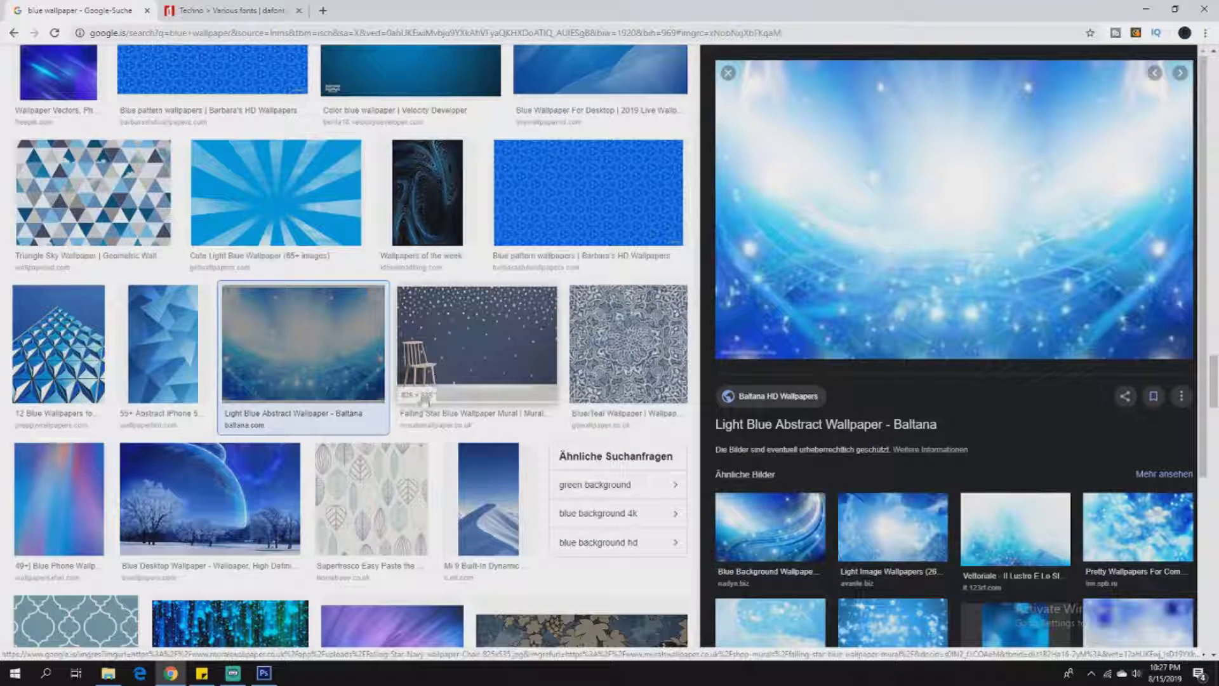
# Step: Scroll further and preview the 1920 × 1080 blue tiled Blue Wallpaper 15 image
pyautogui.click(371, 432)
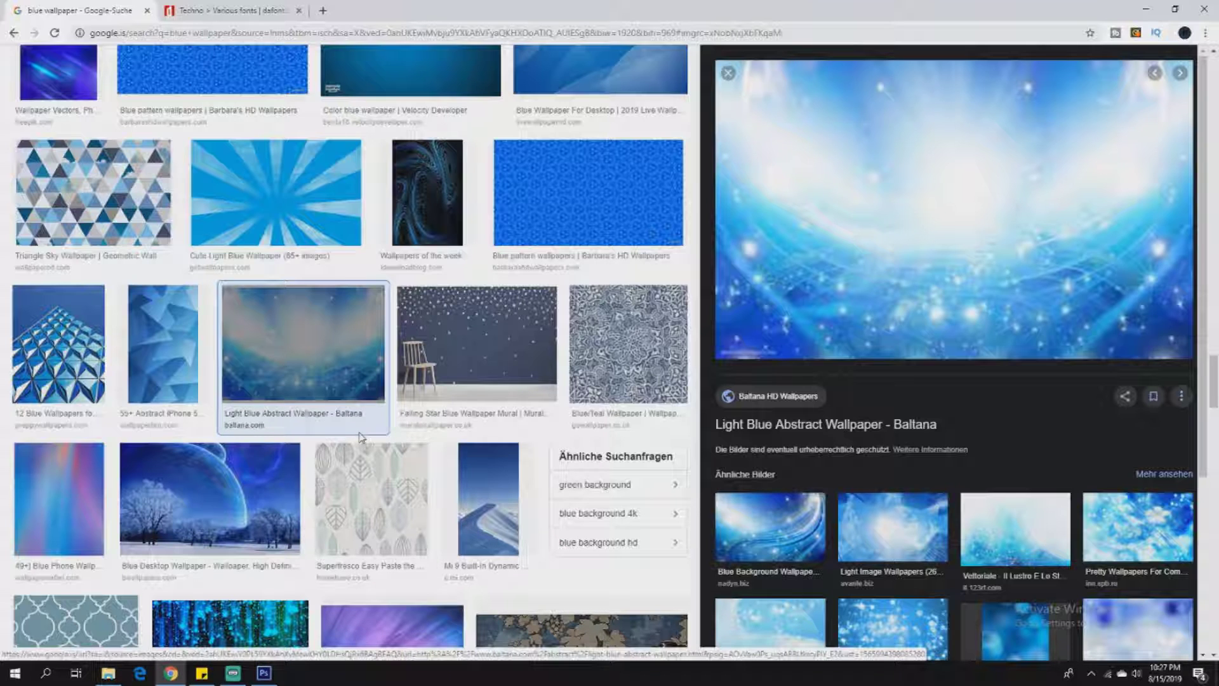
pyautogui.scroll(-8, 359, 437)
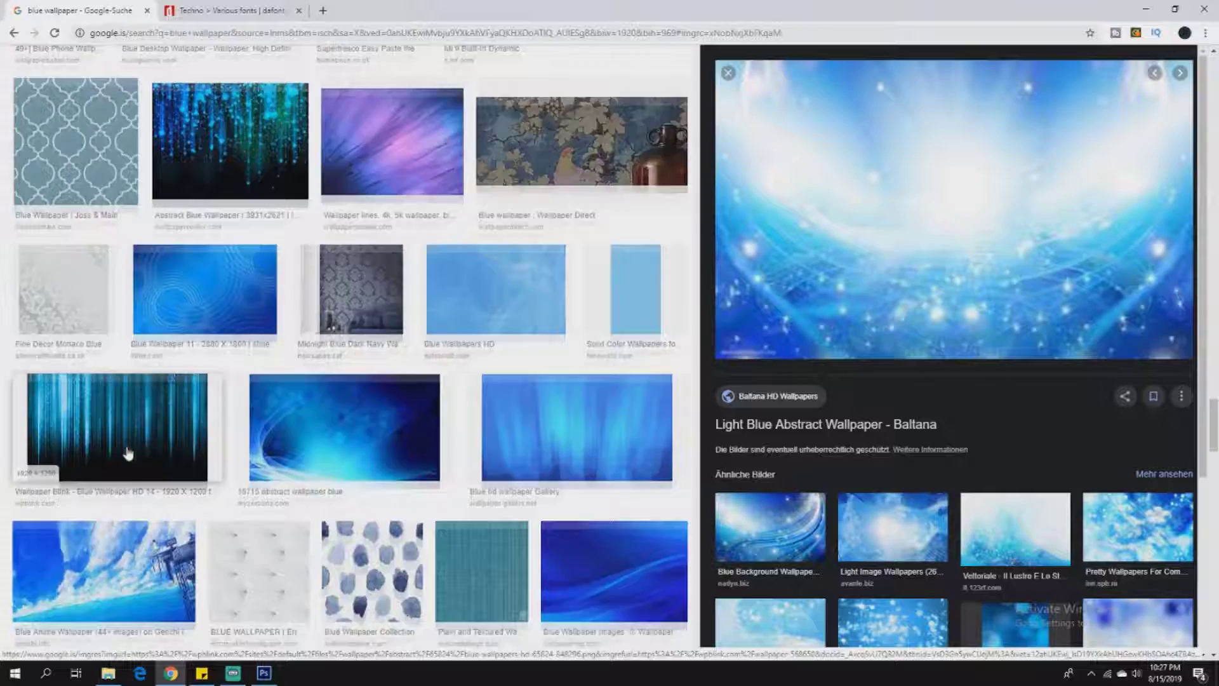
pyautogui.scroll(-5, 128, 450)
pyautogui.scroll(-9, 298, 412)
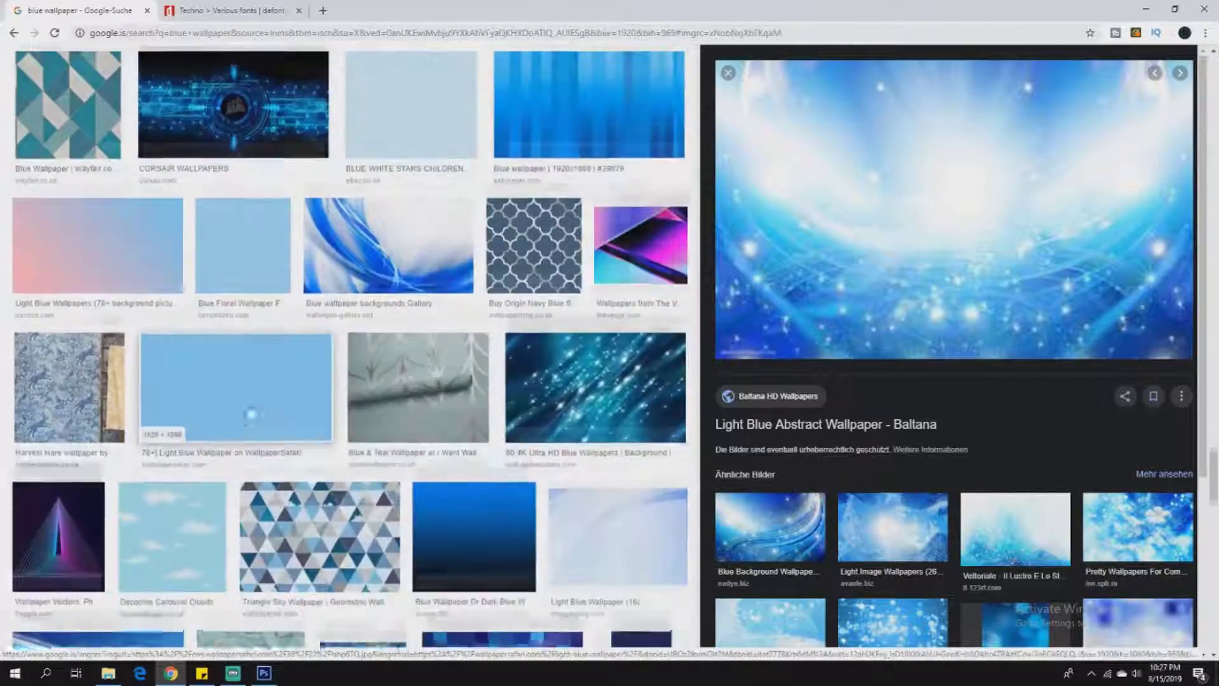
pyautogui.scroll(-4, 392, 398)
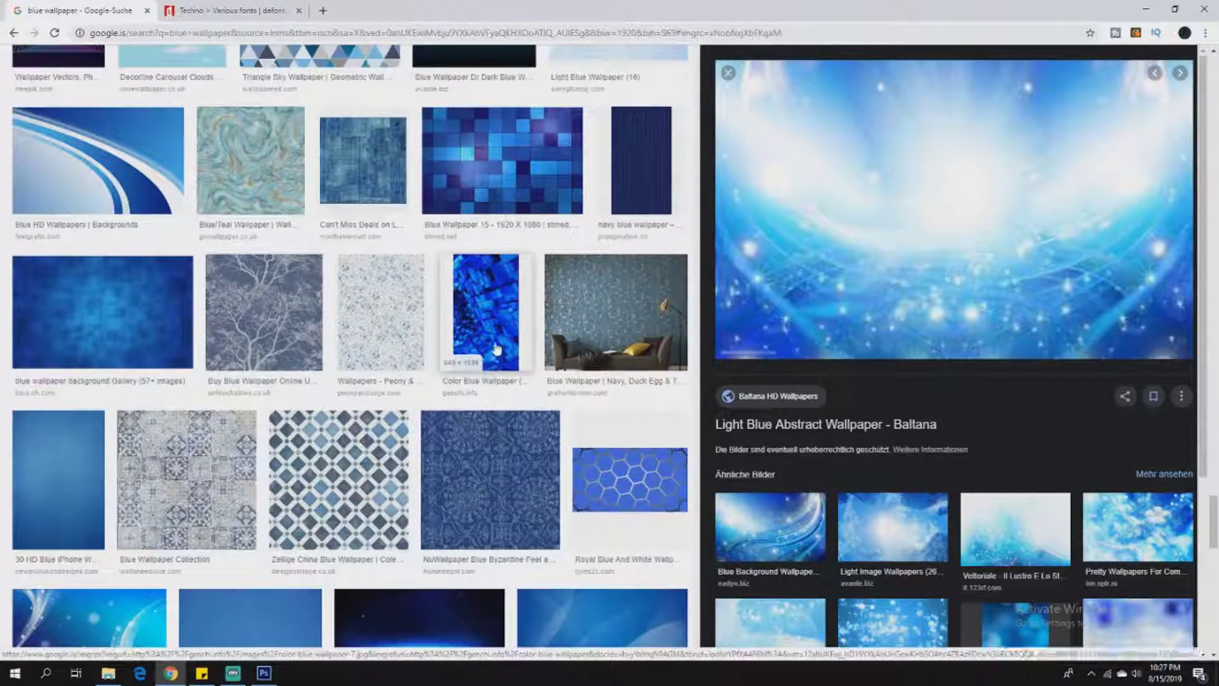
pyautogui.click(498, 162)
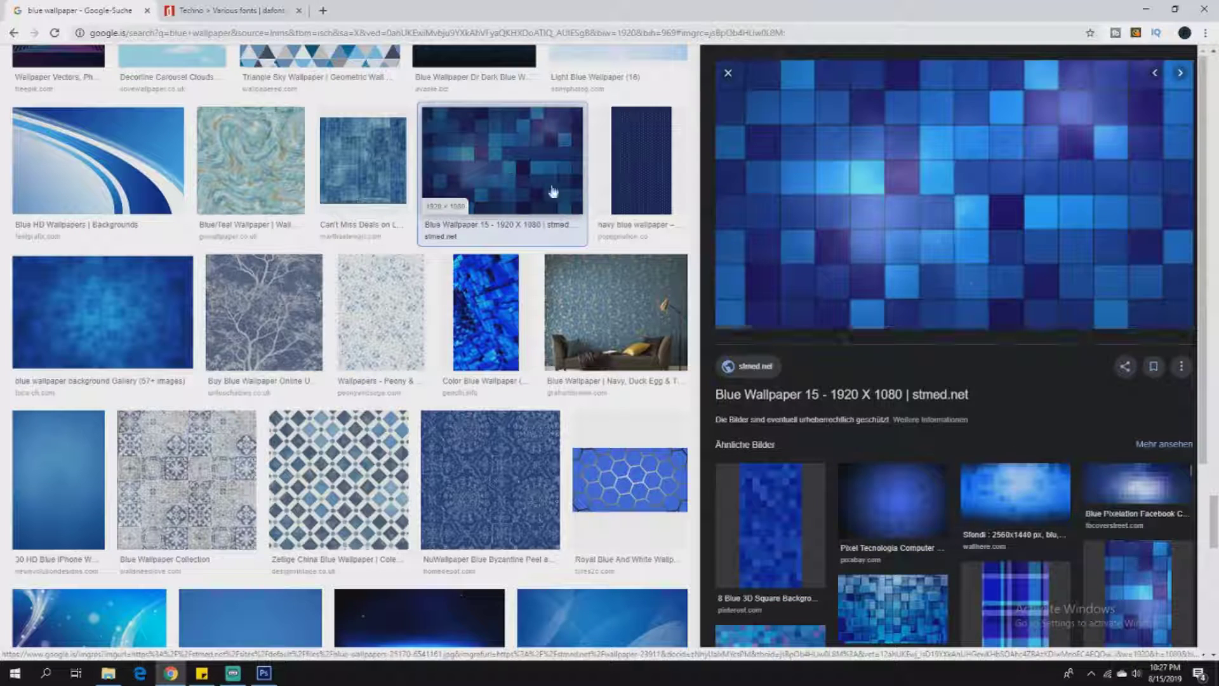
# Step: Save the Blue Wallpaper 15 image from its context menu and return to Photoshop
pyautogui.rightClick(910, 179)
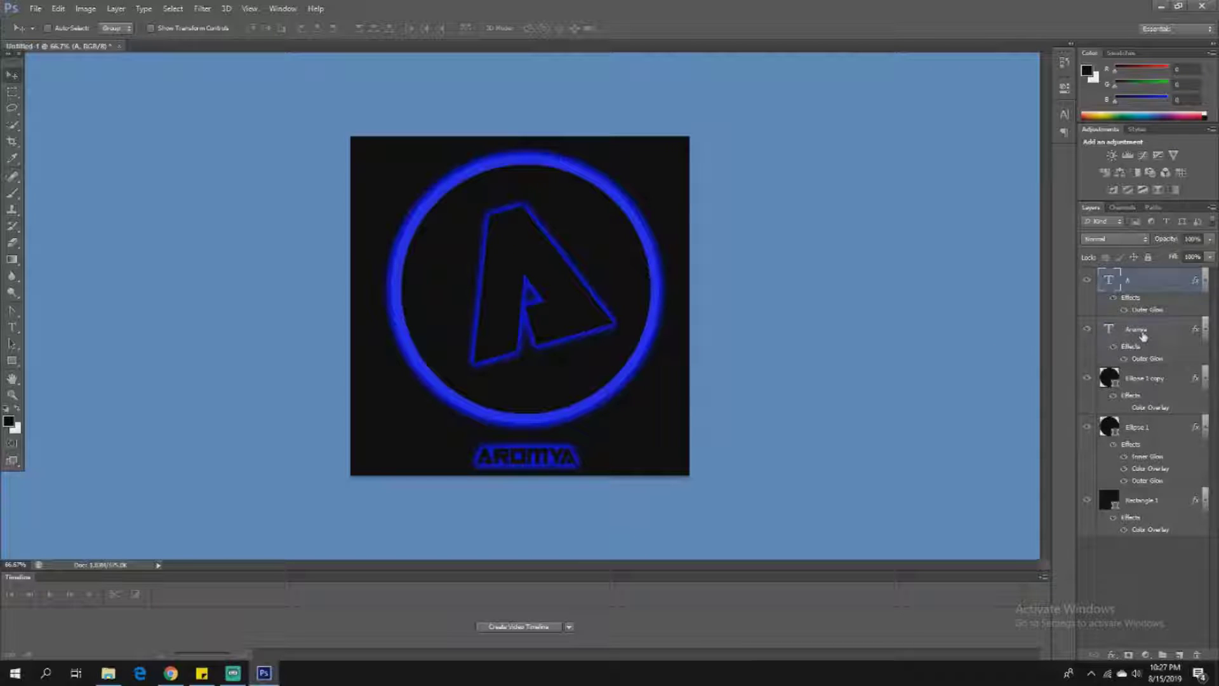
pyautogui.click(1143, 335)
# Step: Reselect layer A and open the saved wallpaper file 635442 from the Logos folder
pyautogui.click(1149, 284)
pyautogui.click(35, 8)
pyautogui.click(41, 35)
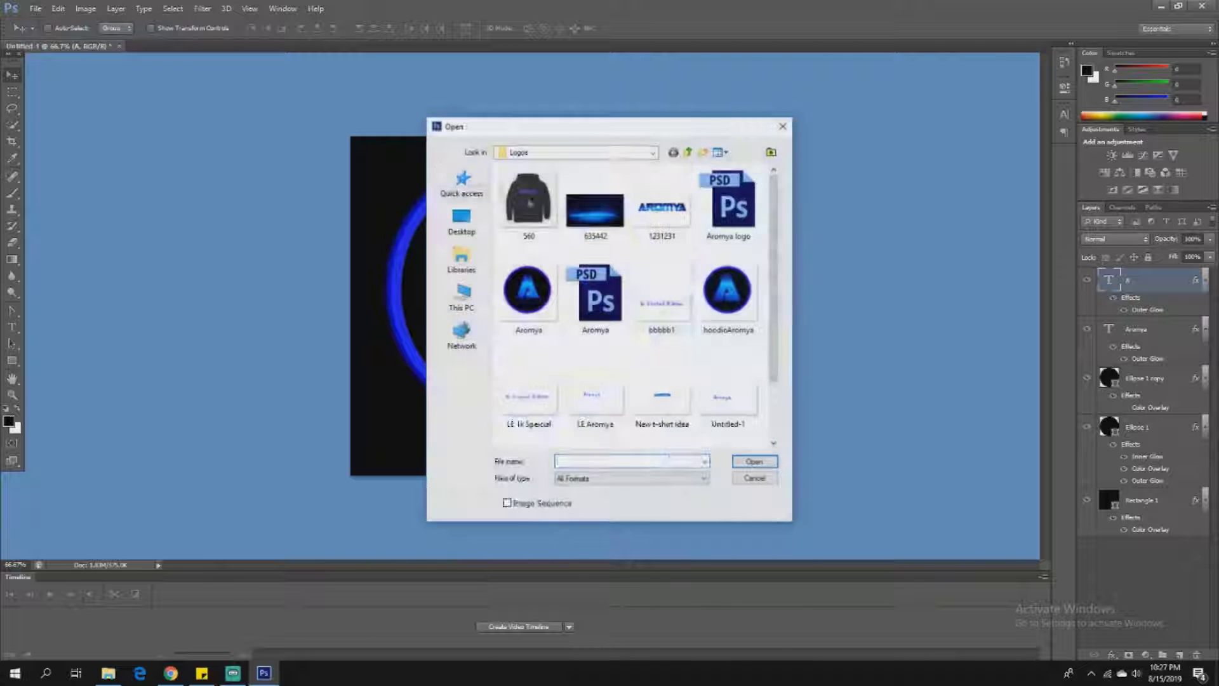
pyautogui.scroll(-1, 632, 264)
pyautogui.scroll(1, 587, 258)
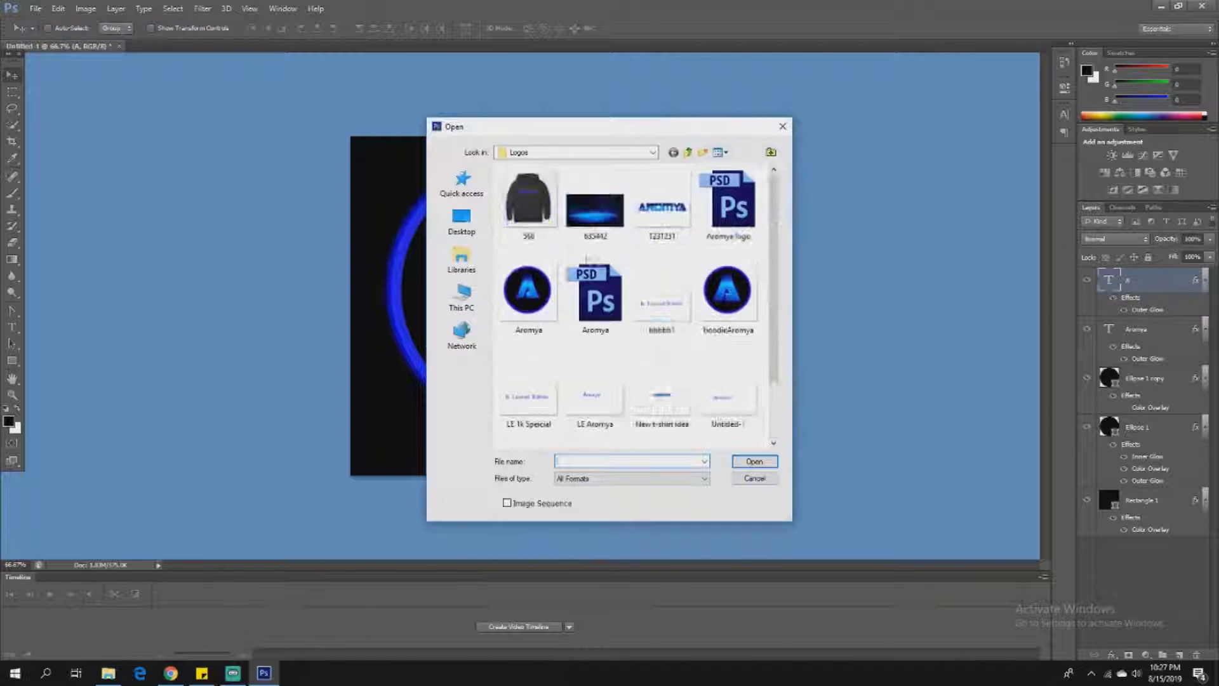
pyautogui.click(461, 220)
pyautogui.scroll(-3, 641, 294)
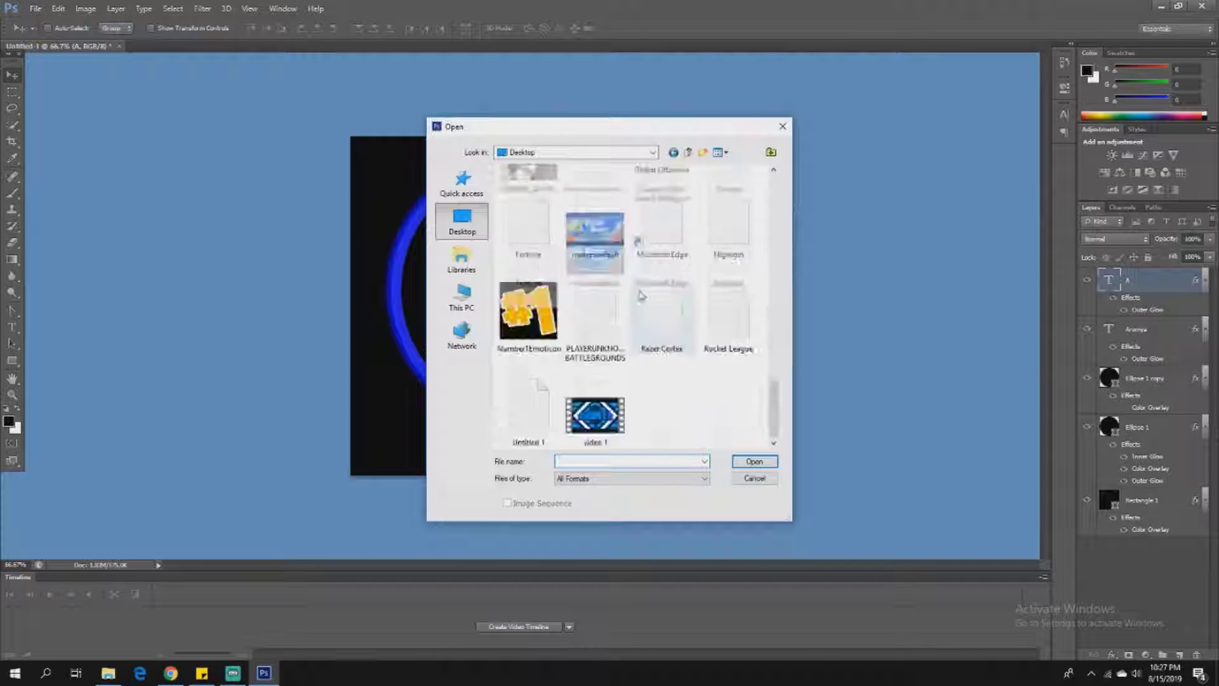
pyautogui.scroll(5, 660, 343)
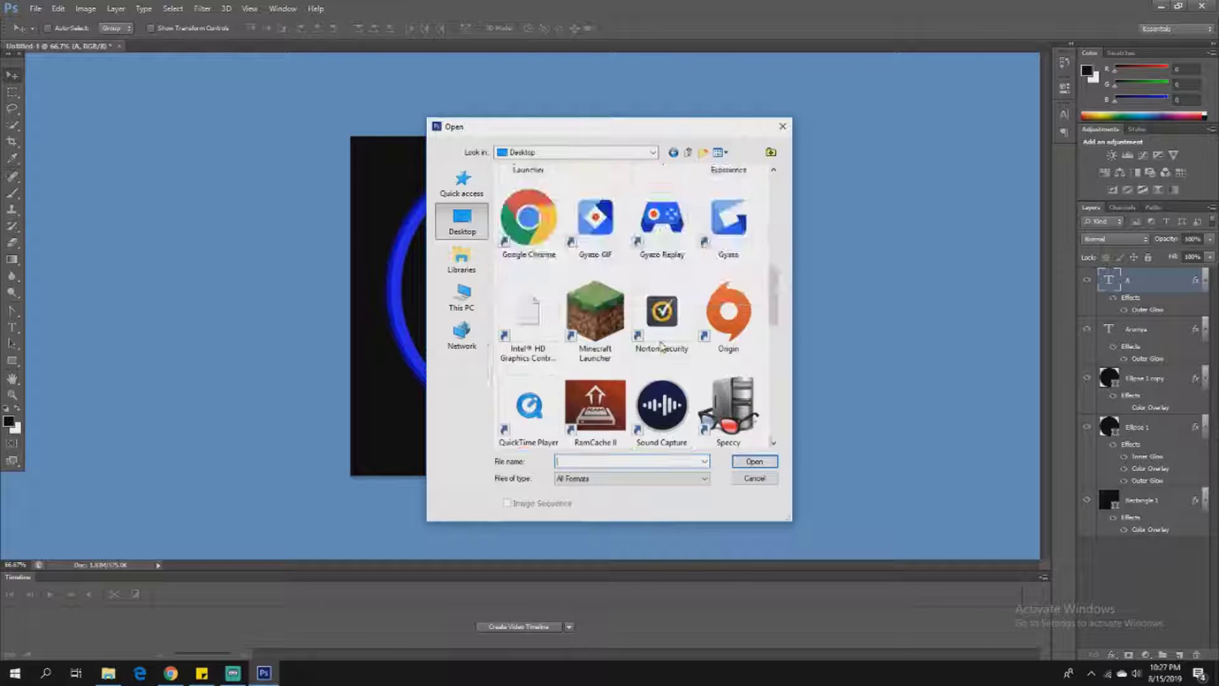
pyautogui.scroll(5, 660, 345)
pyautogui.scroll(-3, 660, 345)
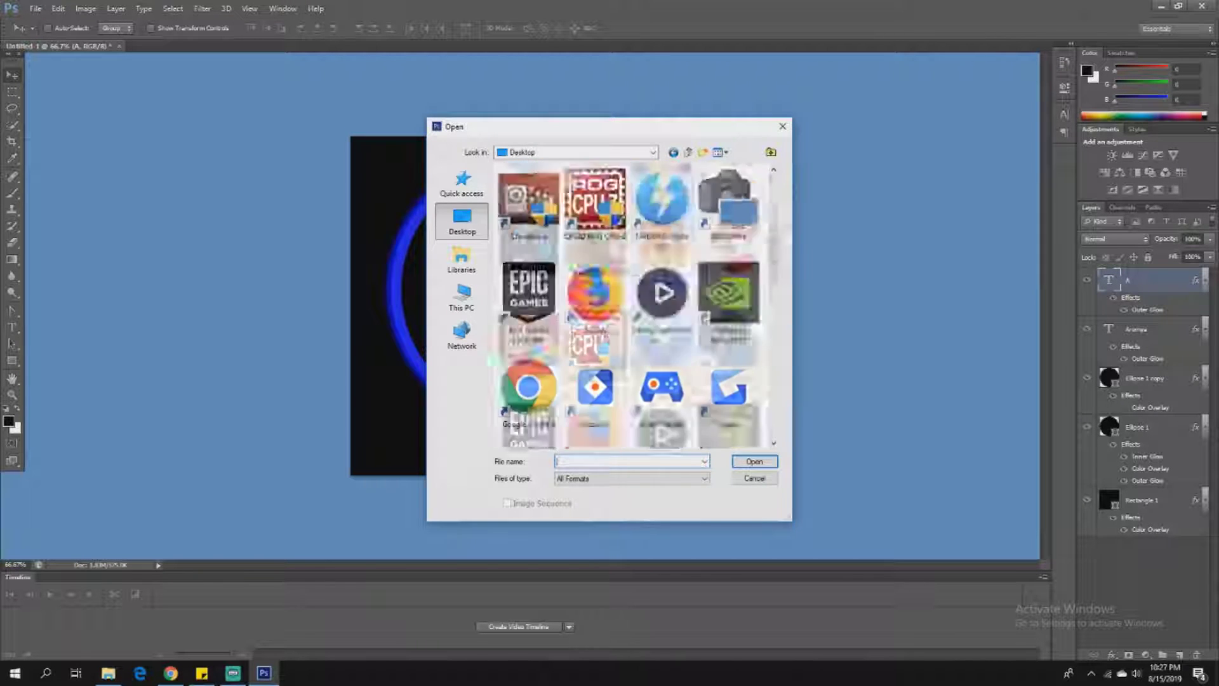
pyautogui.scroll(-6, 626, 264)
pyautogui.scroll(2, 595, 255)
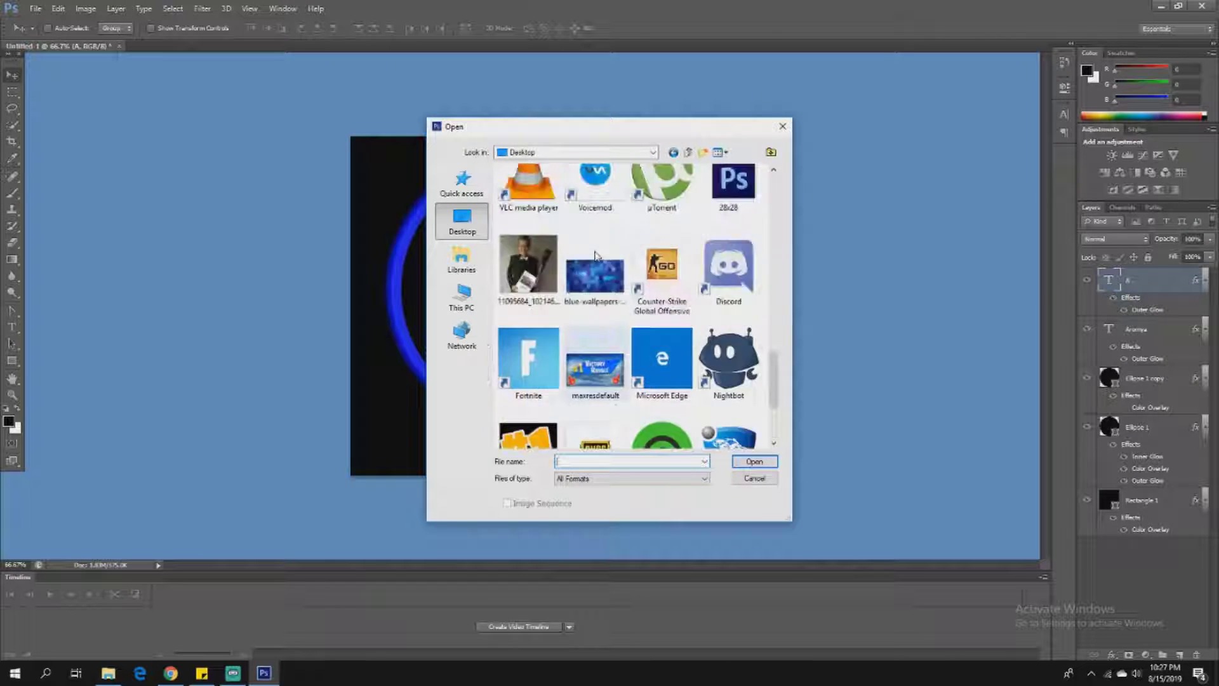
pyautogui.doubleClick(595, 257)
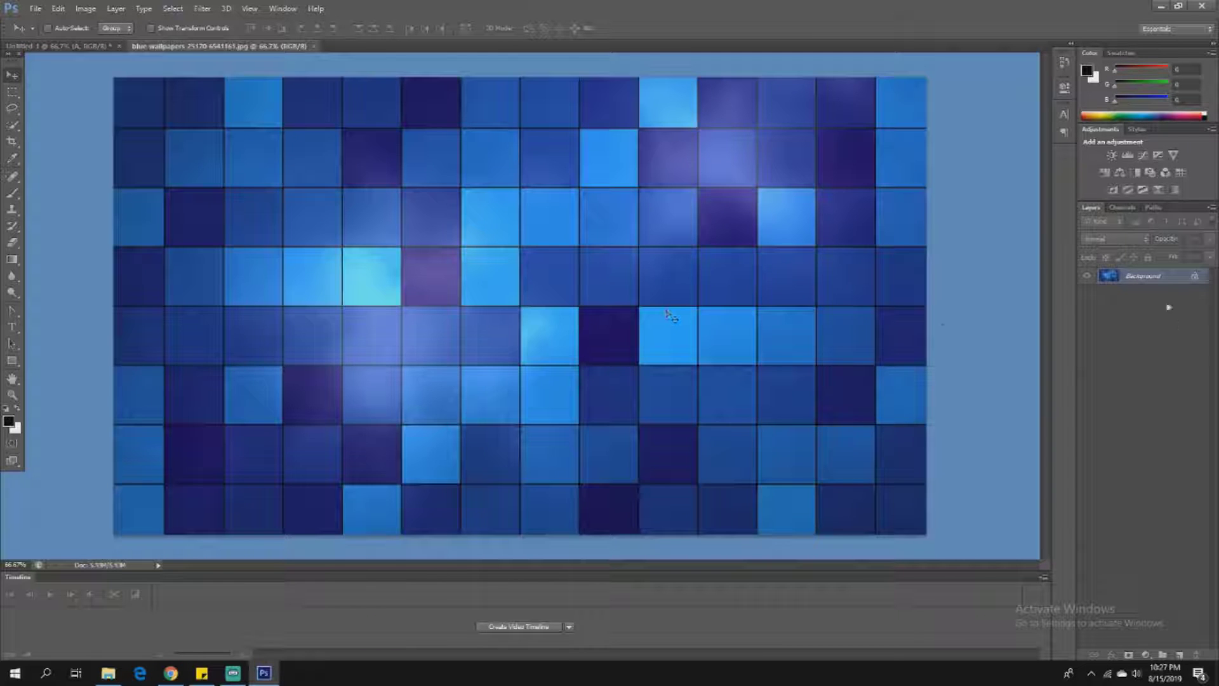
# Step: Unlock the wallpaper Background as Layer 0 and drag it into the Untitled-1 logo document
pyautogui.doubleClick(1142, 278)
pyautogui.press('Return')
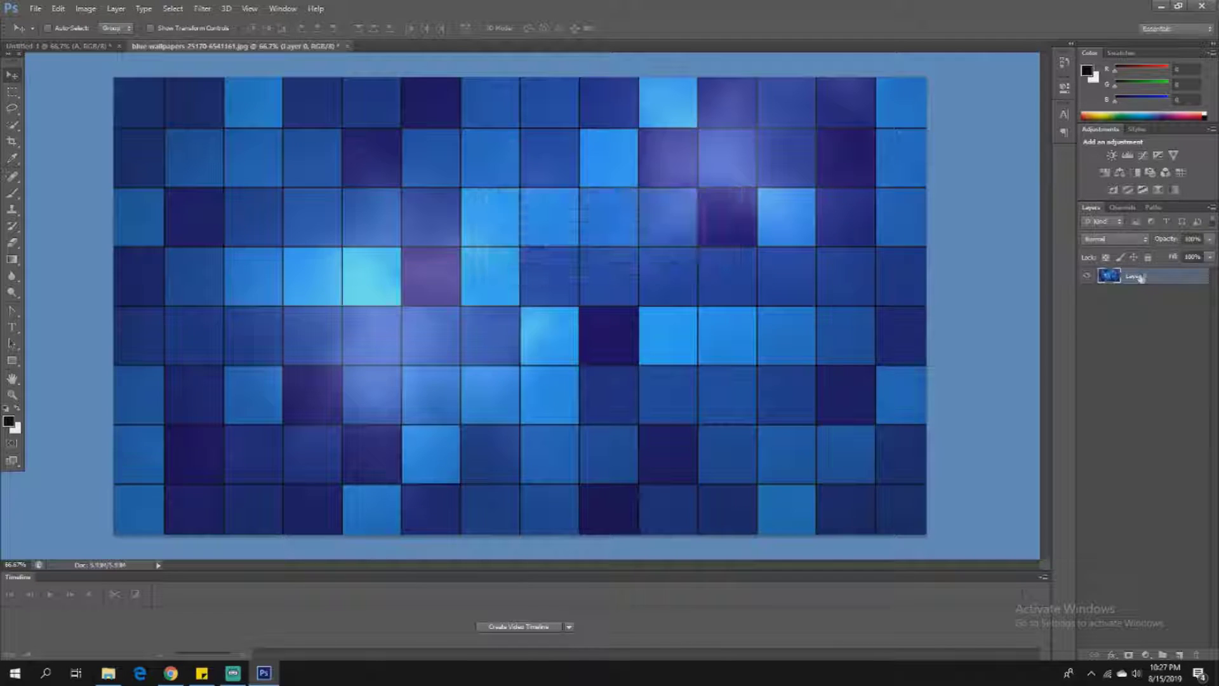
pyautogui.moveTo(1141, 277); pyautogui.dragTo(537, 262)
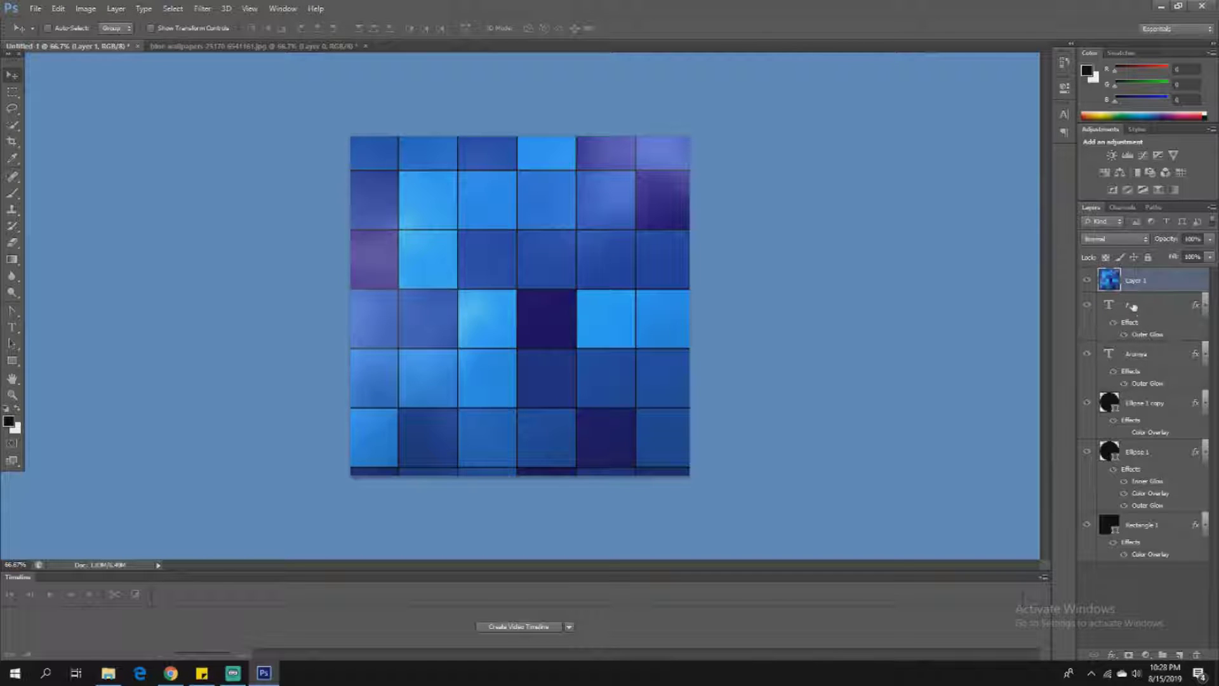
# Step: Convert Layer 1 to a smart object, clip it to the A, and reposition the tiles
pyautogui.rightClick(1140, 282)
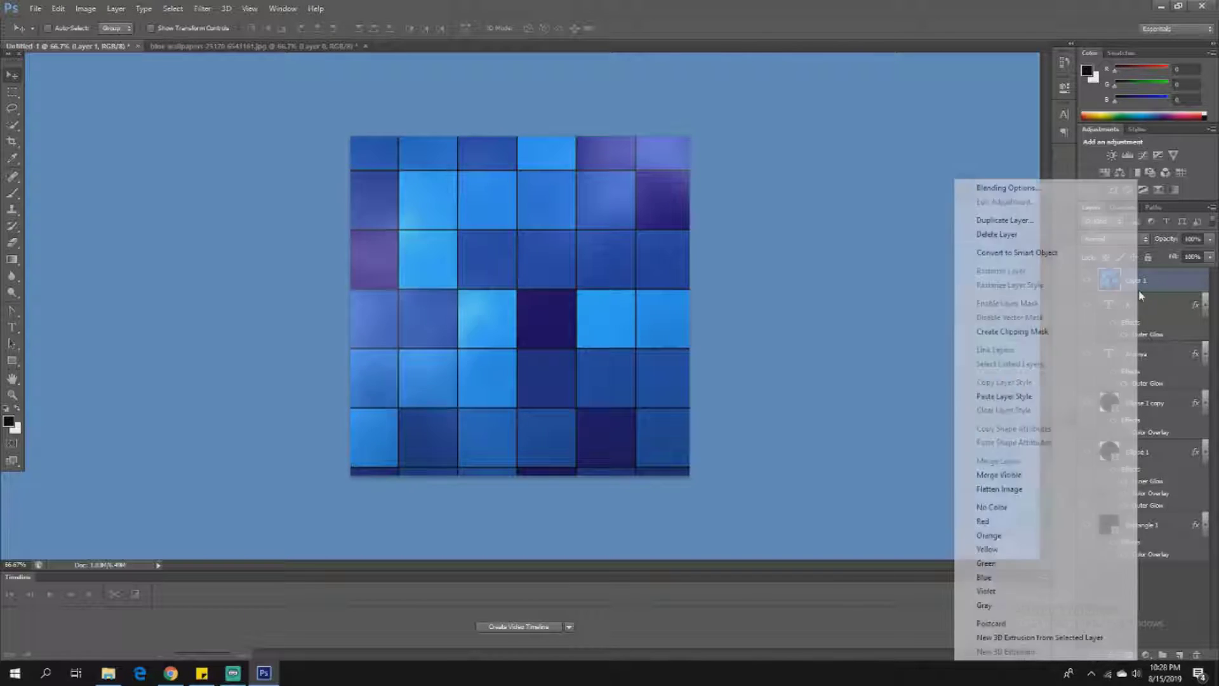
pyautogui.click(1038, 254)
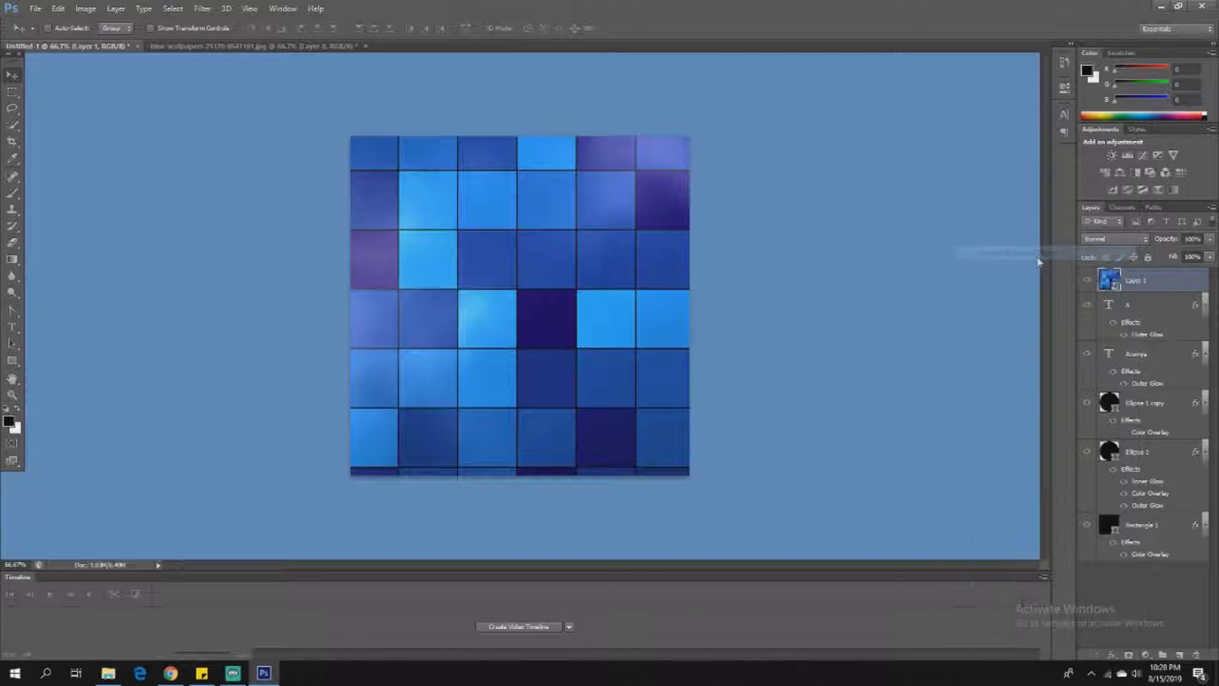
pyautogui.rightClick(1155, 291)
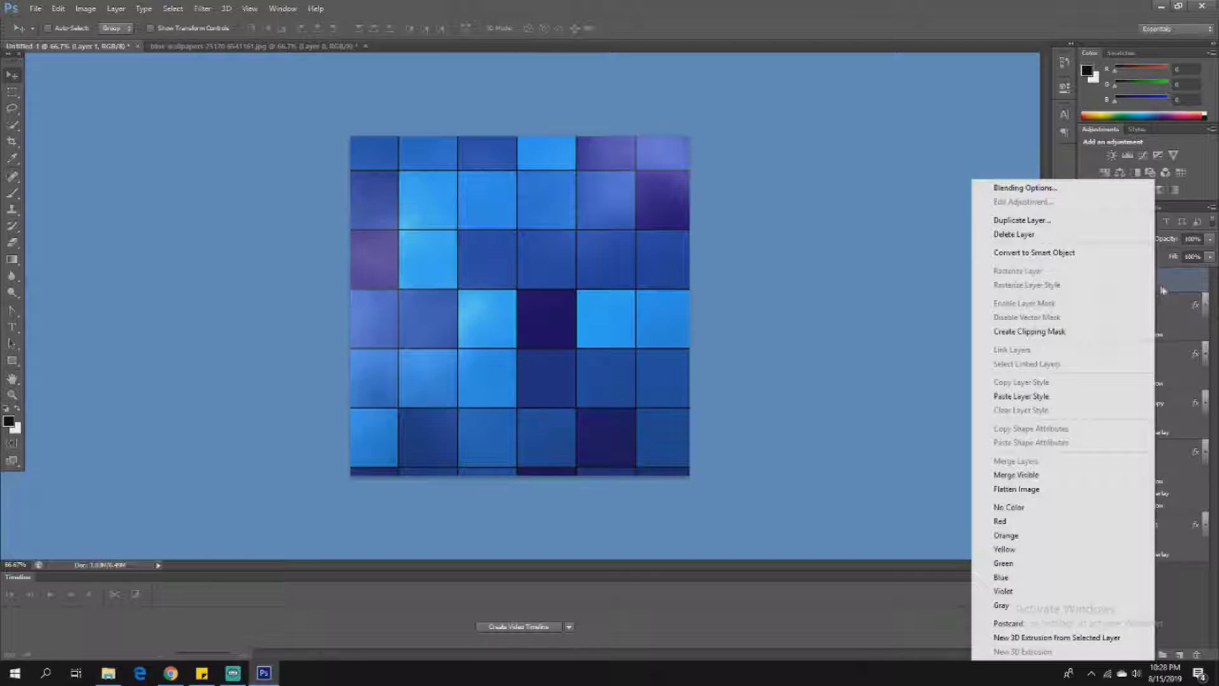
pyautogui.click(1049, 332)
pyautogui.moveTo(573, 311); pyautogui.dragTo(528, 267)
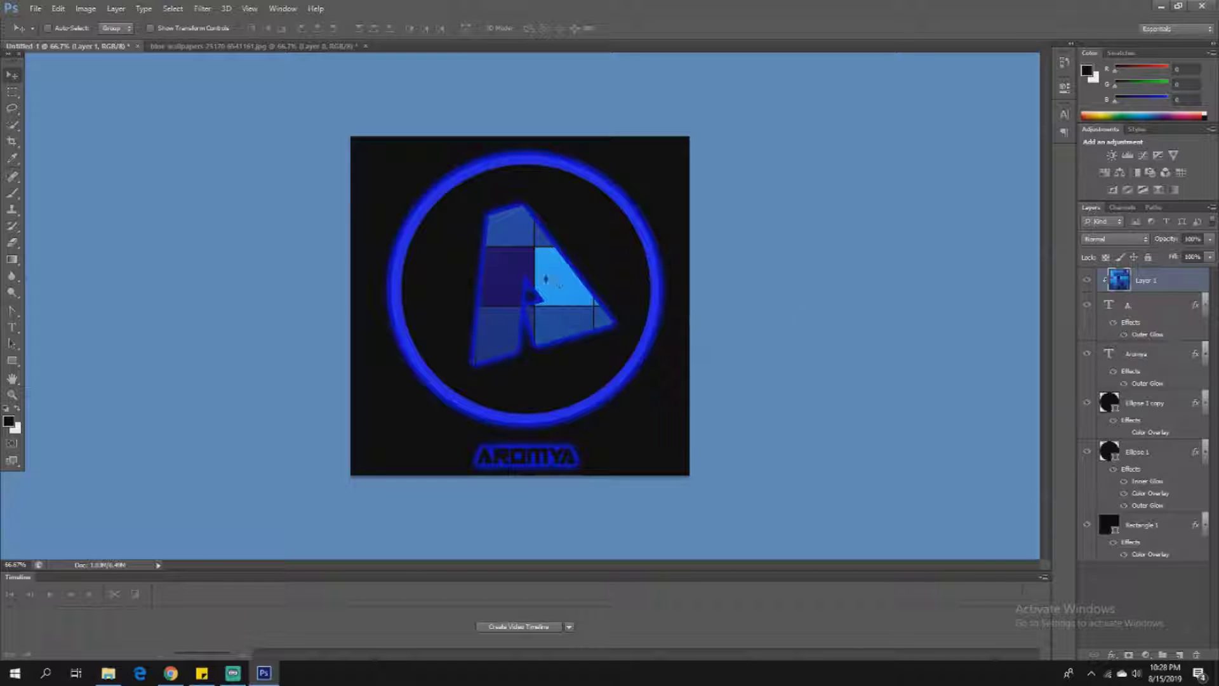
pyautogui.moveTo(546, 280); pyautogui.dragTo(502, 305)
# Step: Slide the tile texture across the A and delete the old black Rectangle 1 layer
pyautogui.moveTo(574, 314); pyautogui.dragTo(770, 187)
pyautogui.click(1160, 583)
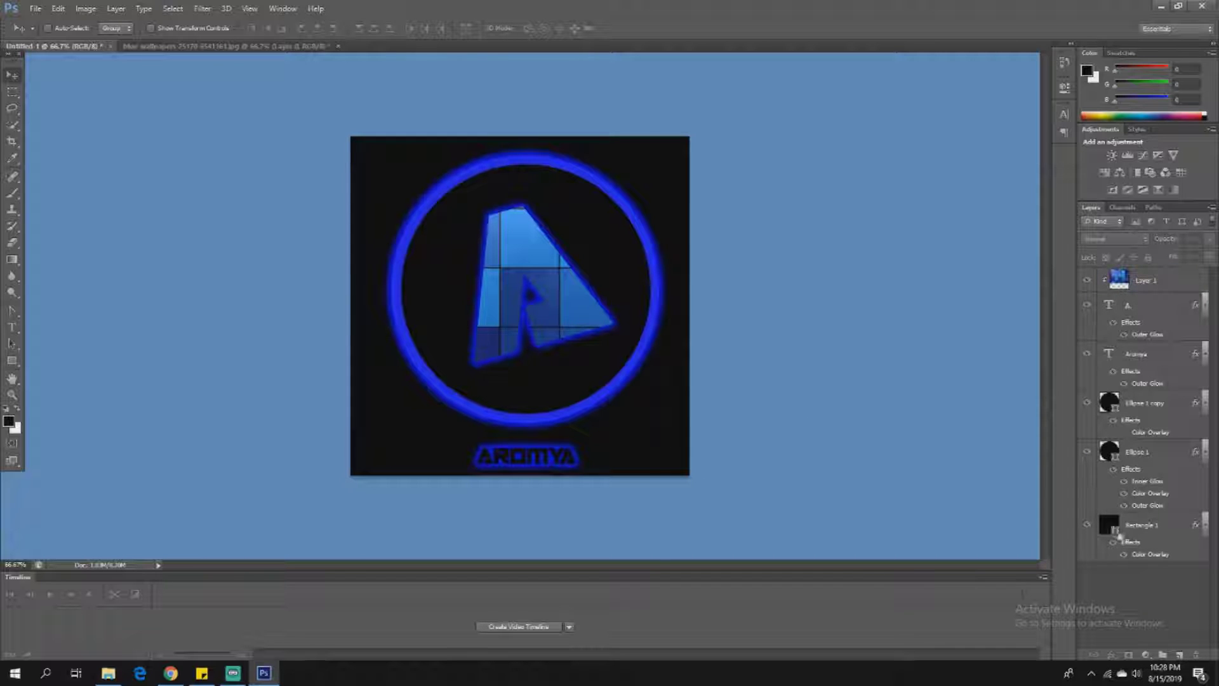
pyautogui.click(1148, 527)
pyautogui.press('Delete')
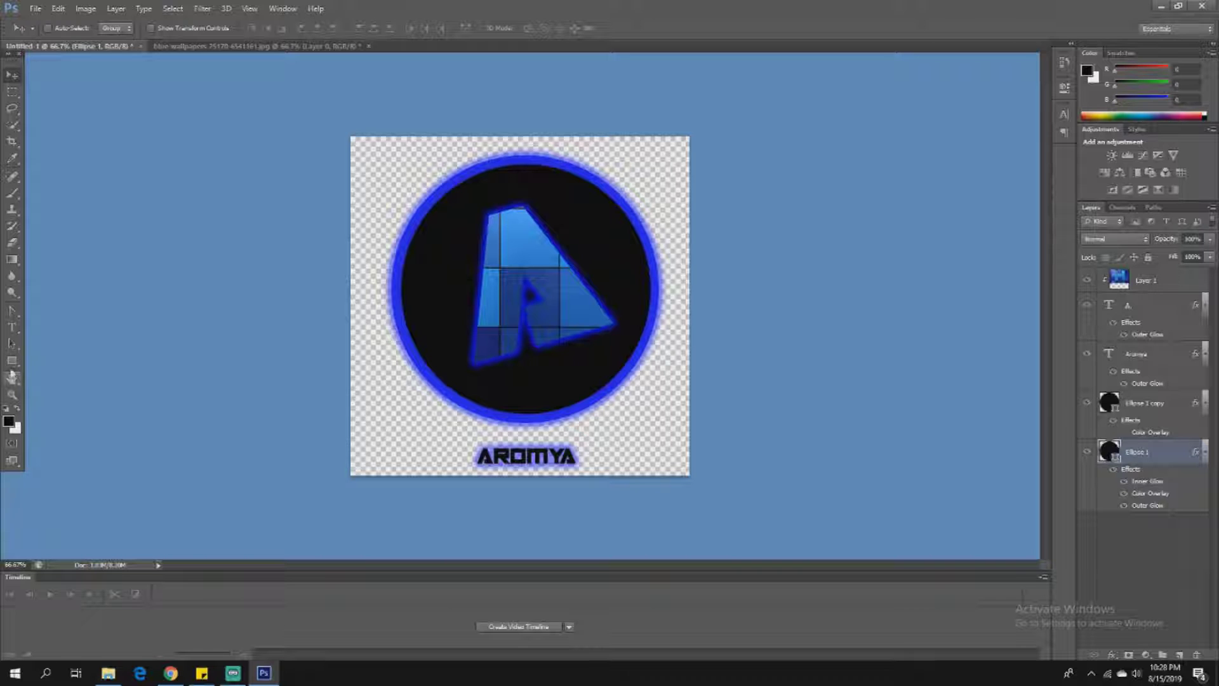
# Step: Draw a new black square over the canvas and place it beneath the ring layers
pyautogui.click(12, 360)
pyautogui.moveTo(289, 127)
pyautogui.mouseDown()
pyautogui.moveTo(702, 403)
pyautogui.moveTo(748, 543)
pyautogui.mouseUp()
pyautogui.moveTo(1141, 451); pyautogui.dragTo(1149, 537)
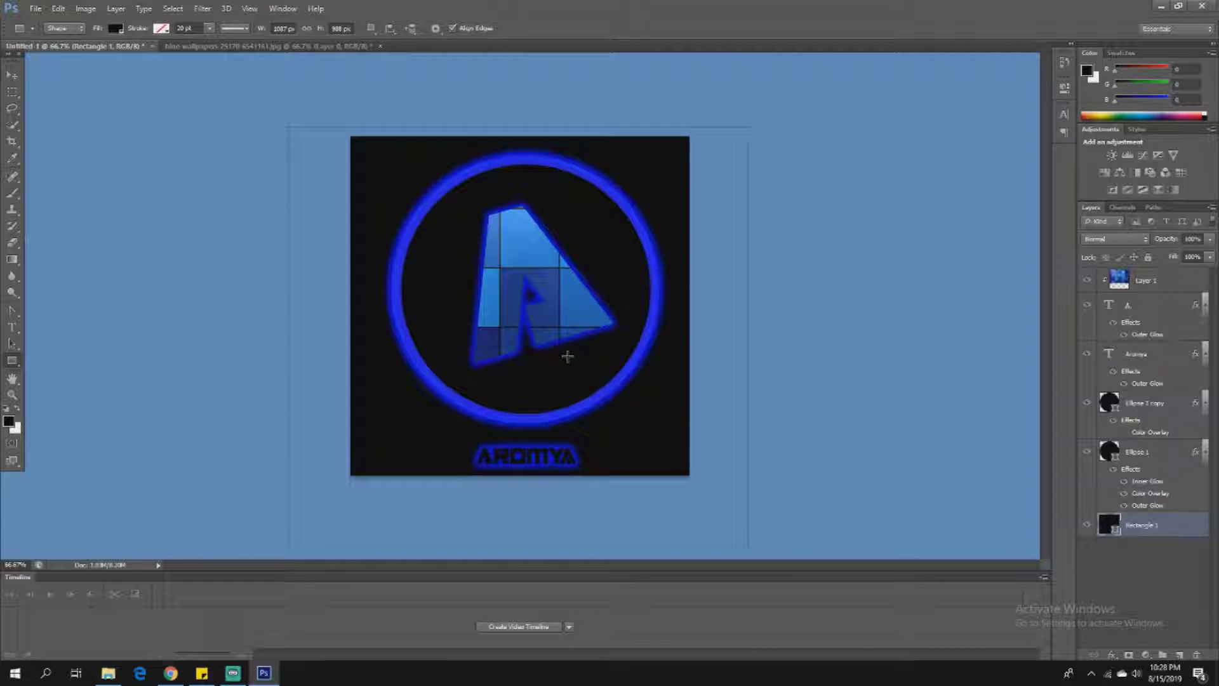
pyautogui.click(35, 8)
# Step: Check the Save As format list, cancel without saving, and hide the black Rectangle 1 background
pyautogui.click(92, 161)
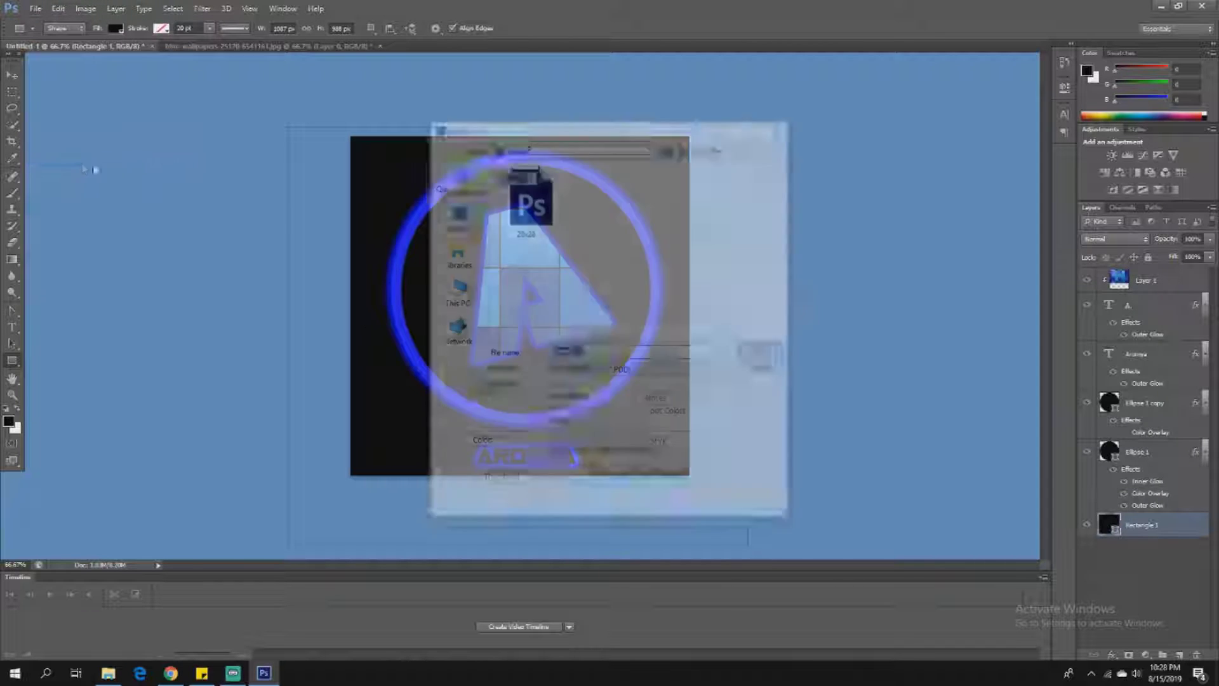
pyautogui.click(596, 369)
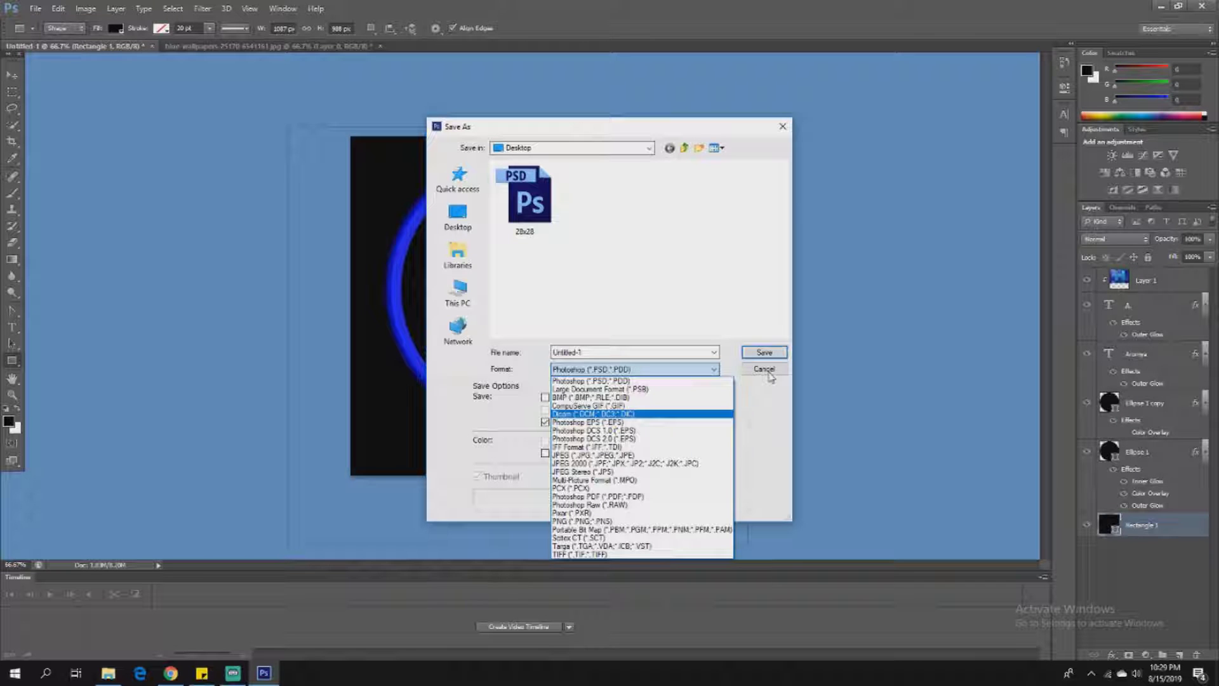
pyautogui.click(771, 378)
pyautogui.click(773, 372)
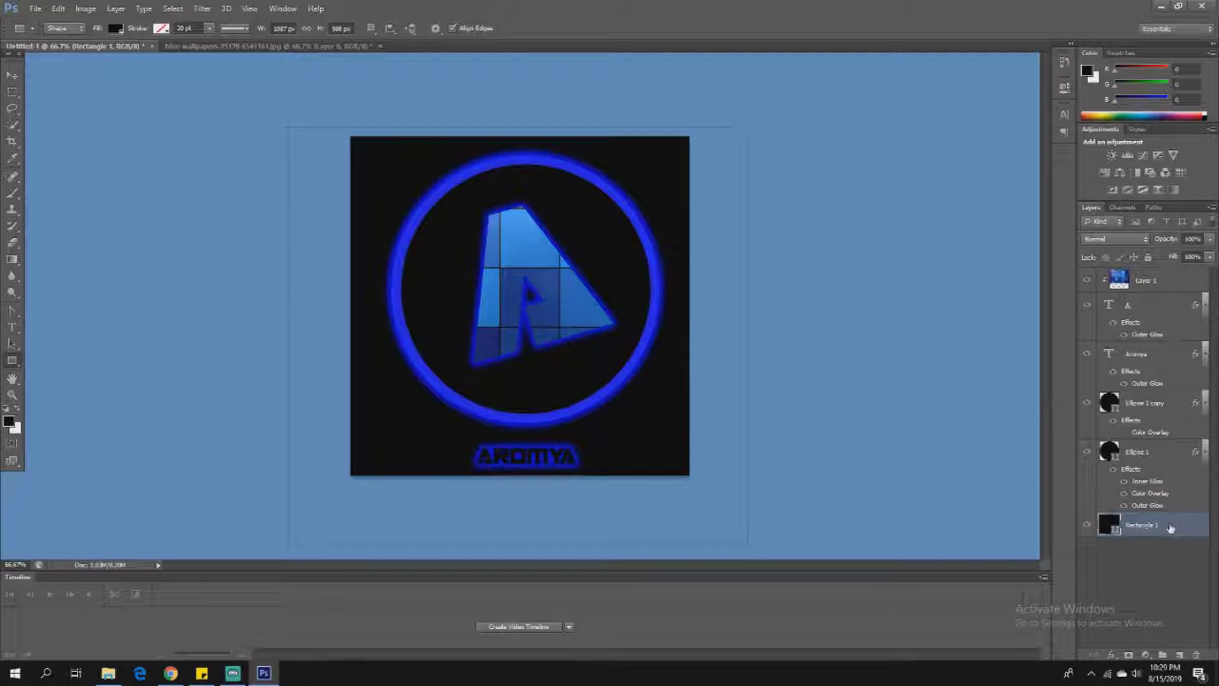
pyautogui.click(1086, 526)
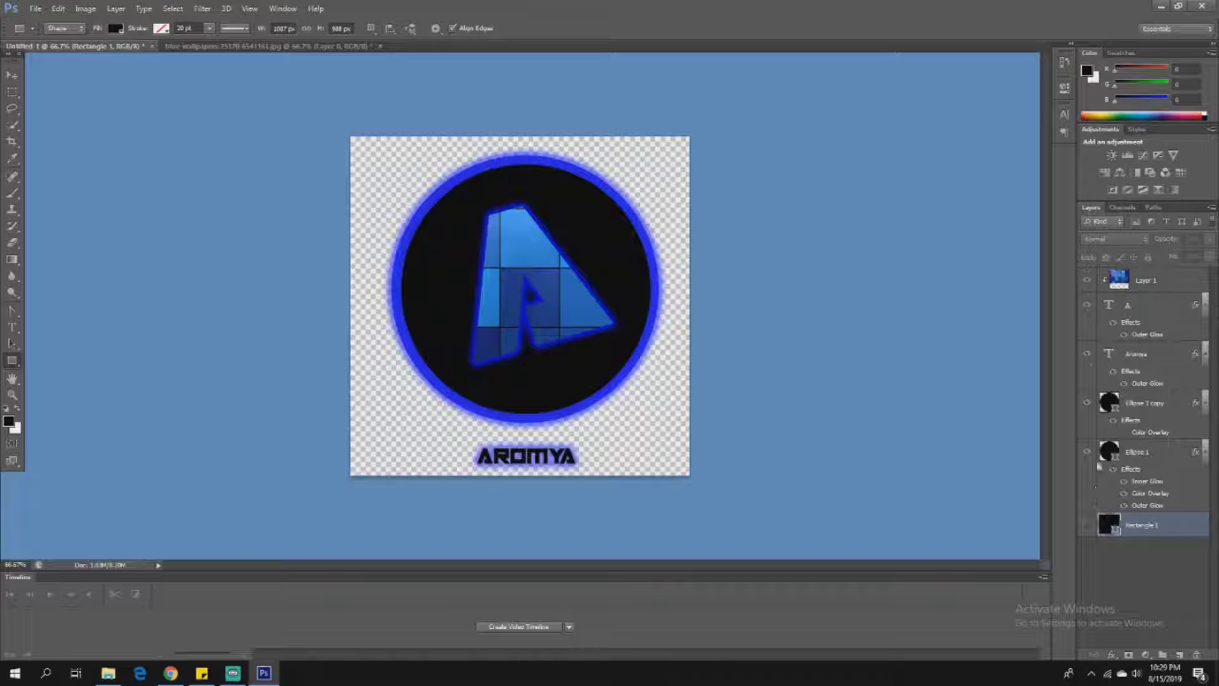
# Step: Show the black background and AROMYA text again, then switch to the wallpaper document
pyautogui.click(1085, 355)
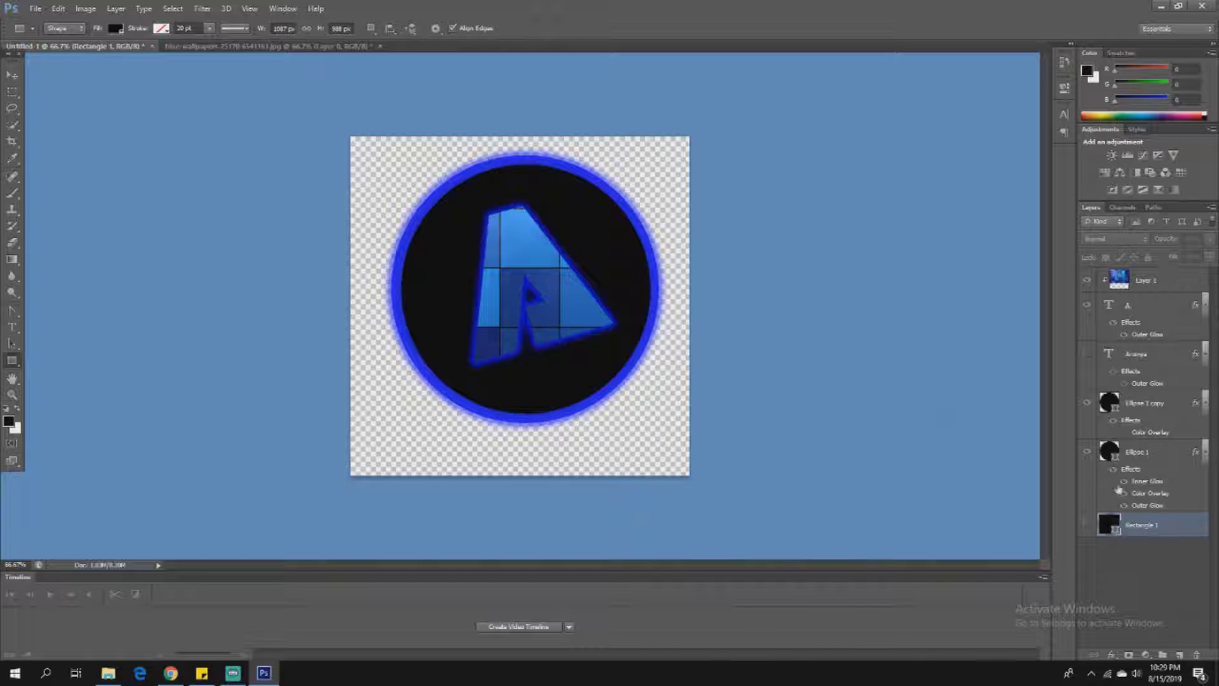
pyautogui.click(1087, 524)
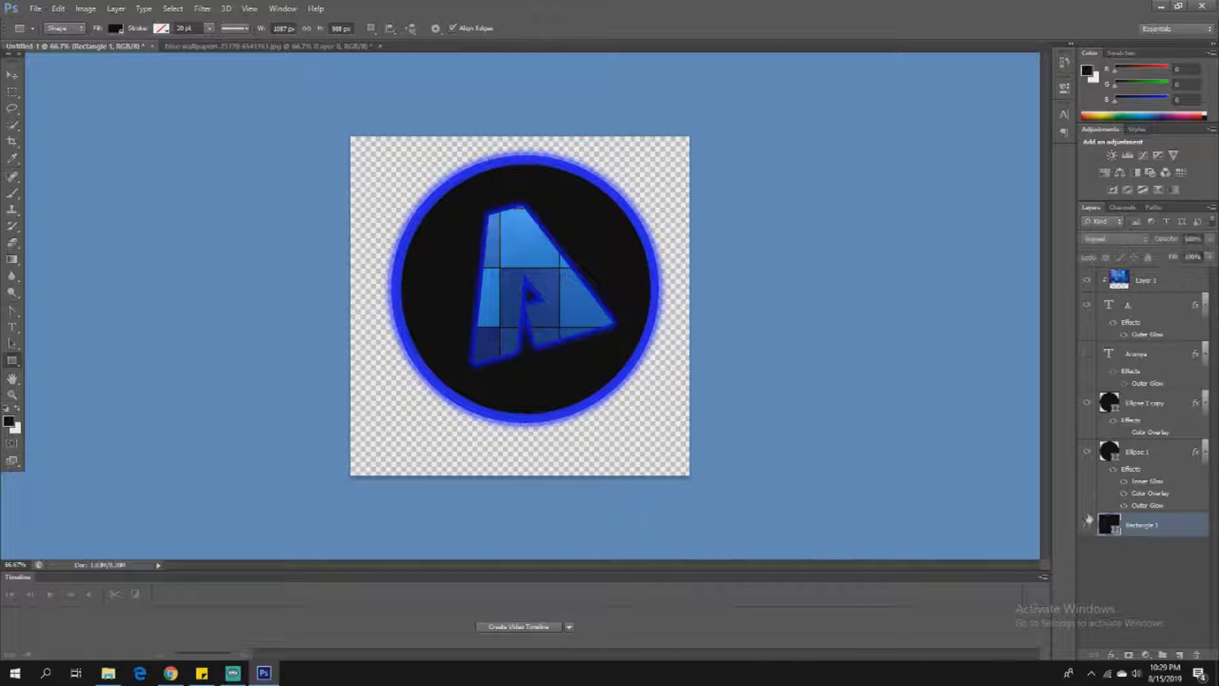
pyautogui.click(1087, 355)
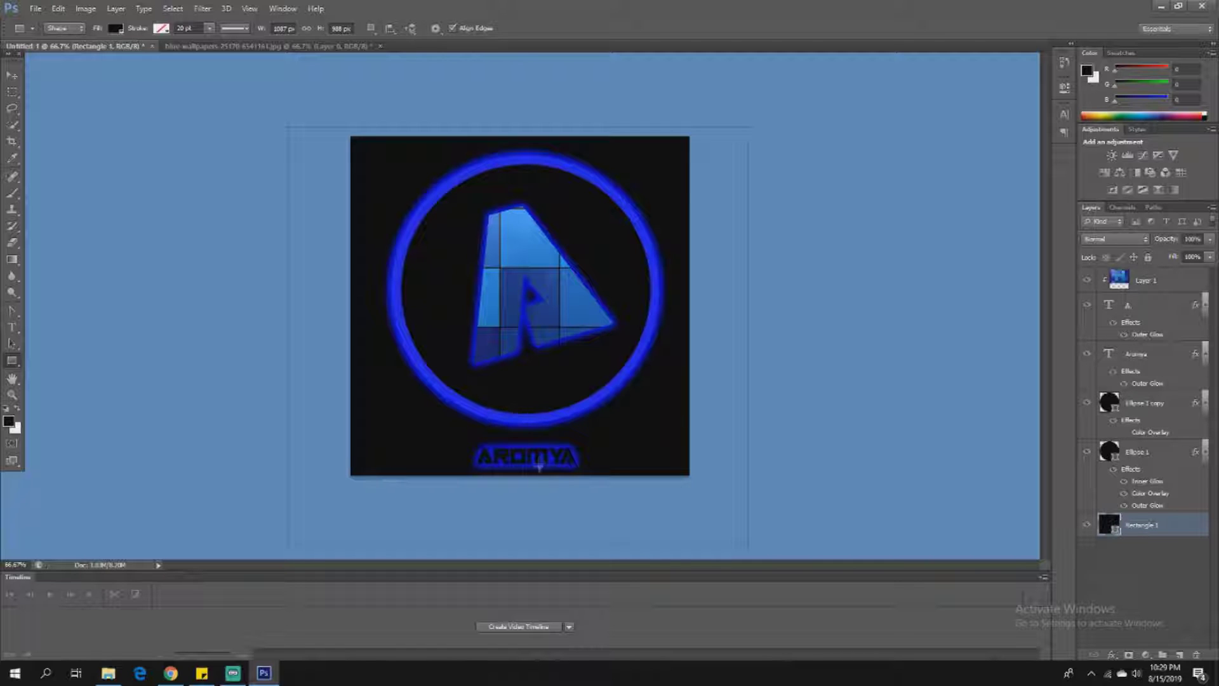
pyautogui.click(274, 46)
# Step: Undo a stray rectangle and bring the wallpaper into Untitled-1, directly above the Aromya text layer
pyautogui.moveTo(539, 273); pyautogui.dragTo(269, 136)
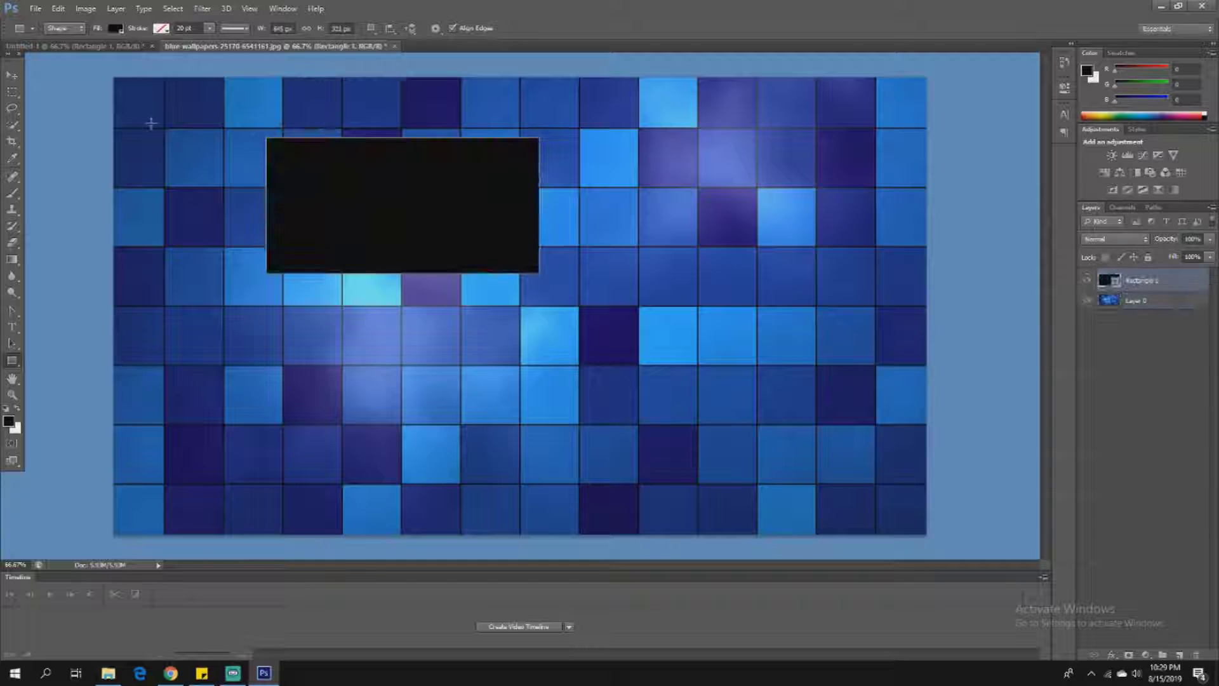
pyautogui.hotkey('ctrl', 'z')
pyautogui.press('v')
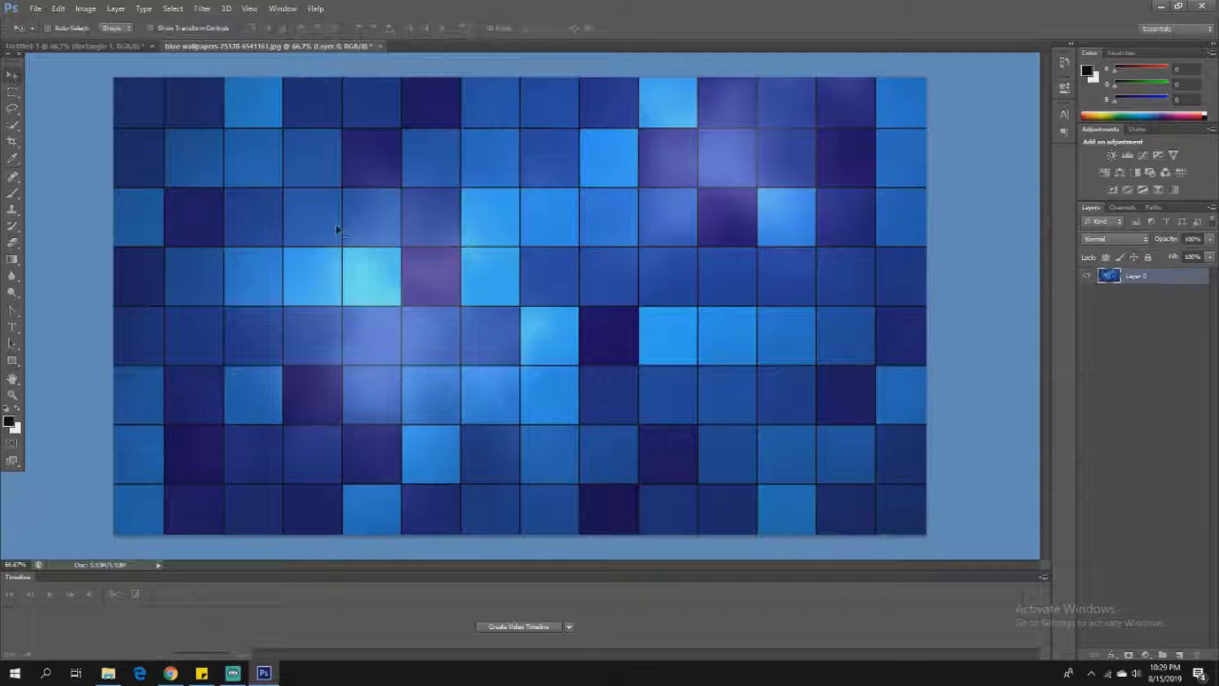
pyautogui.moveTo(338, 229); pyautogui.dragTo(542, 292)
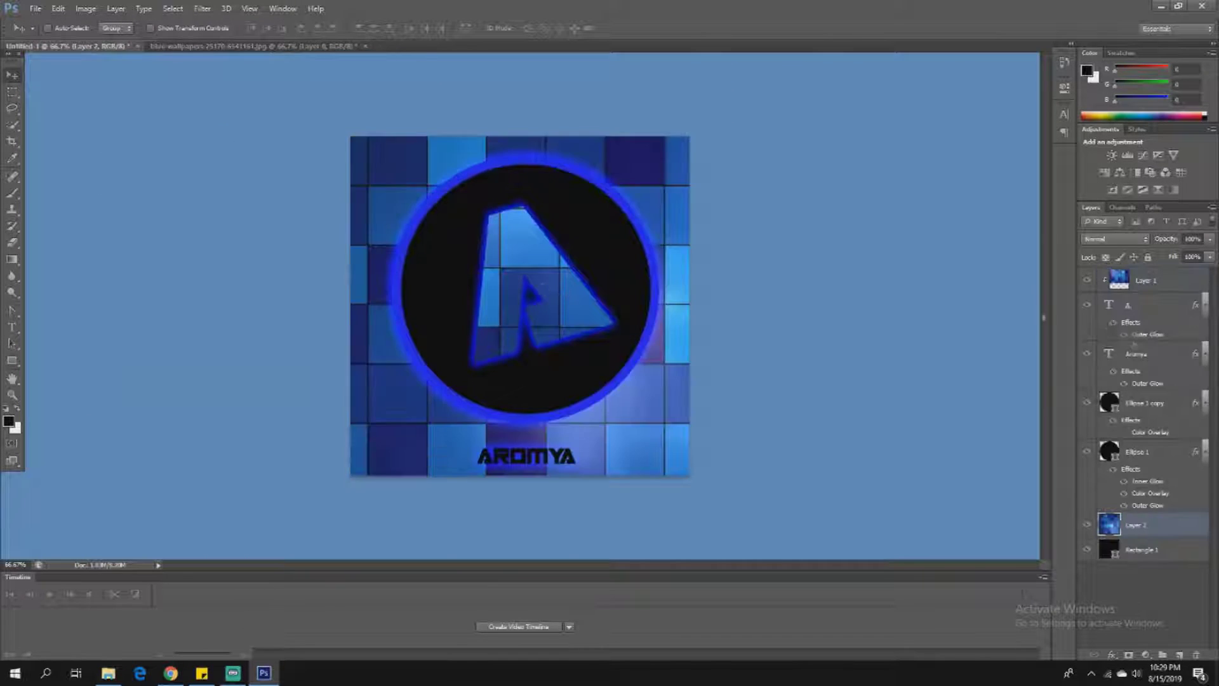
pyautogui.moveTo(1148, 525); pyautogui.dragTo(1131, 357)
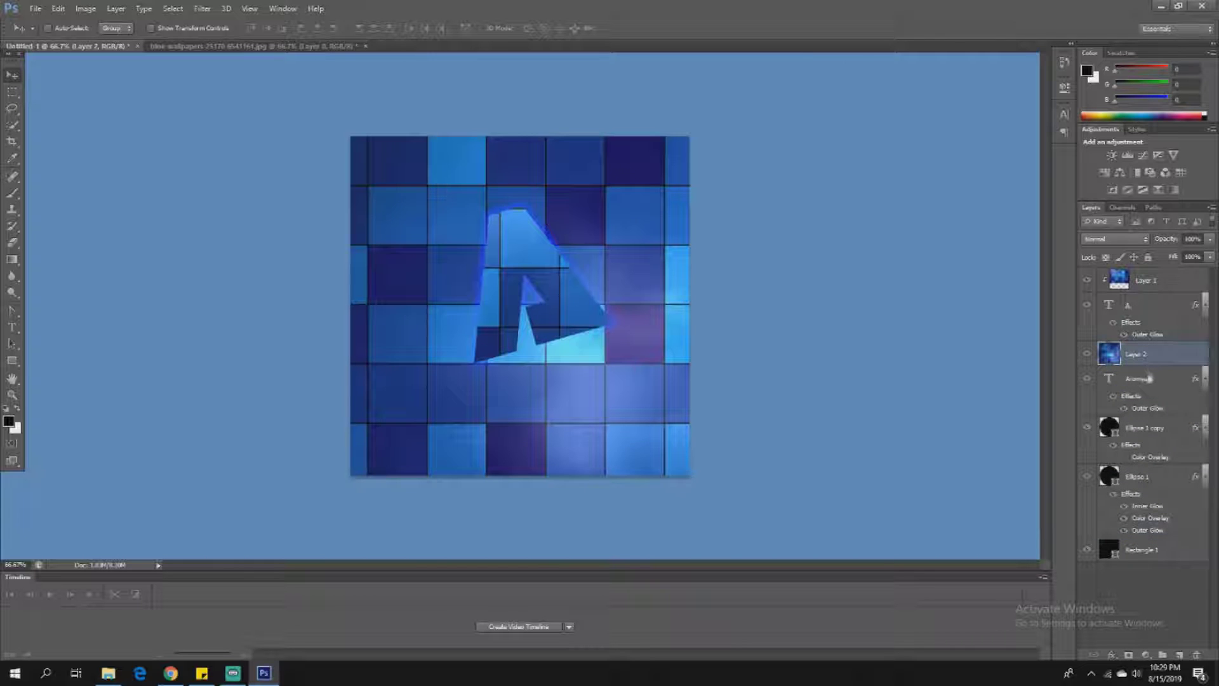
# Step: Clip the wallpaper into the AROMYA text and shift the tiles into place within the letters
pyautogui.rightClick(1146, 360)
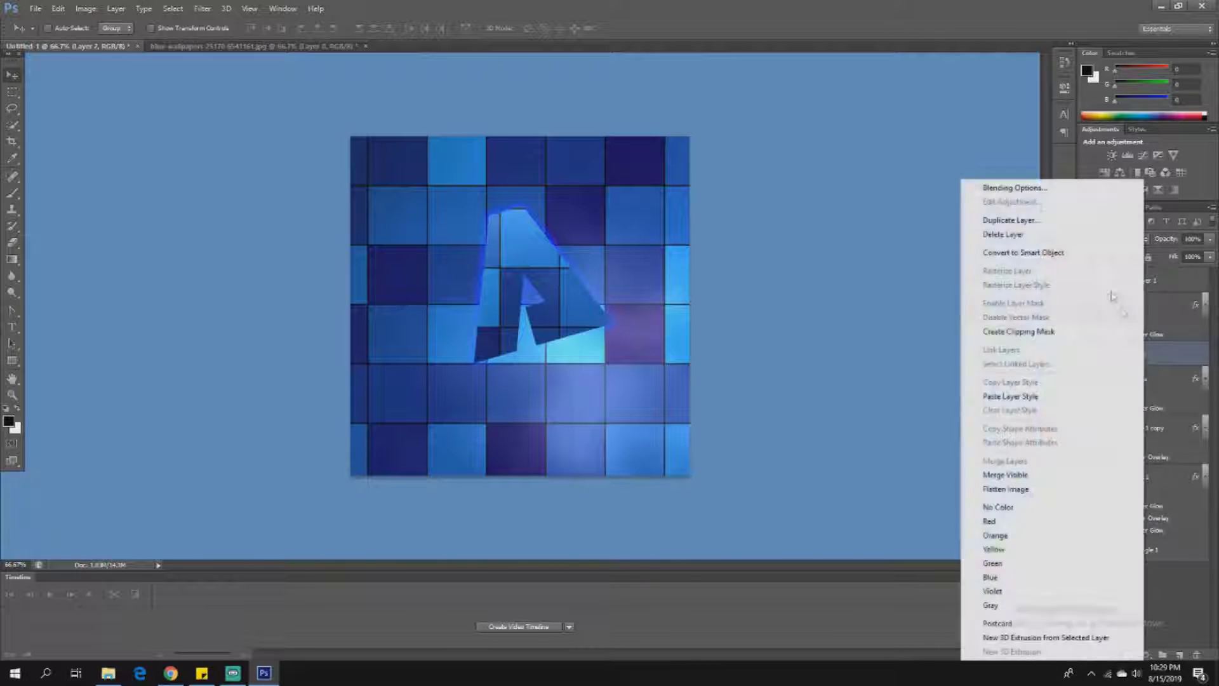
pyautogui.click(1039, 340)
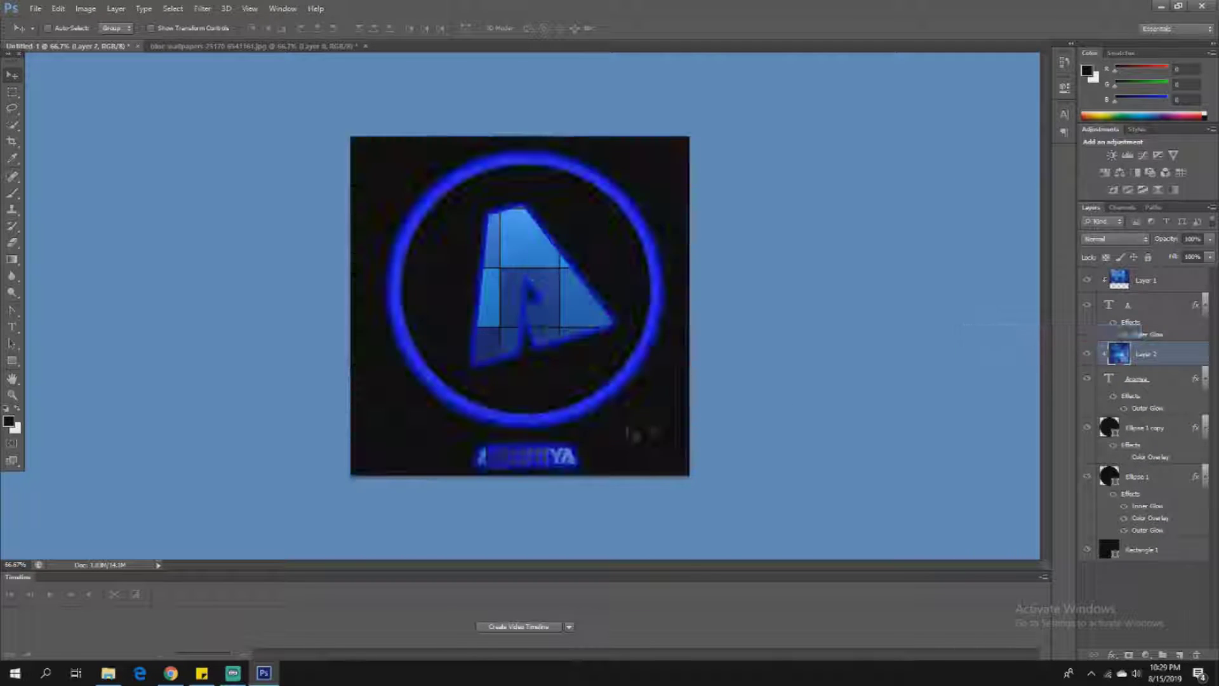
pyautogui.moveTo(574, 455); pyautogui.dragTo(481, 456)
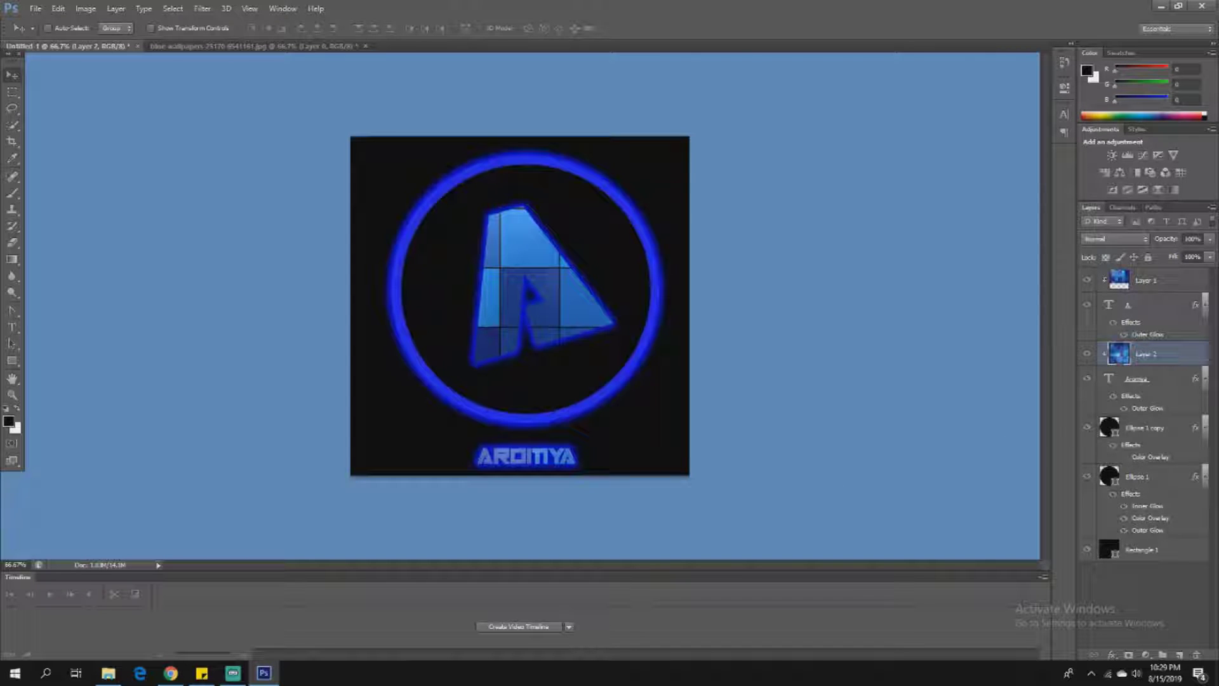